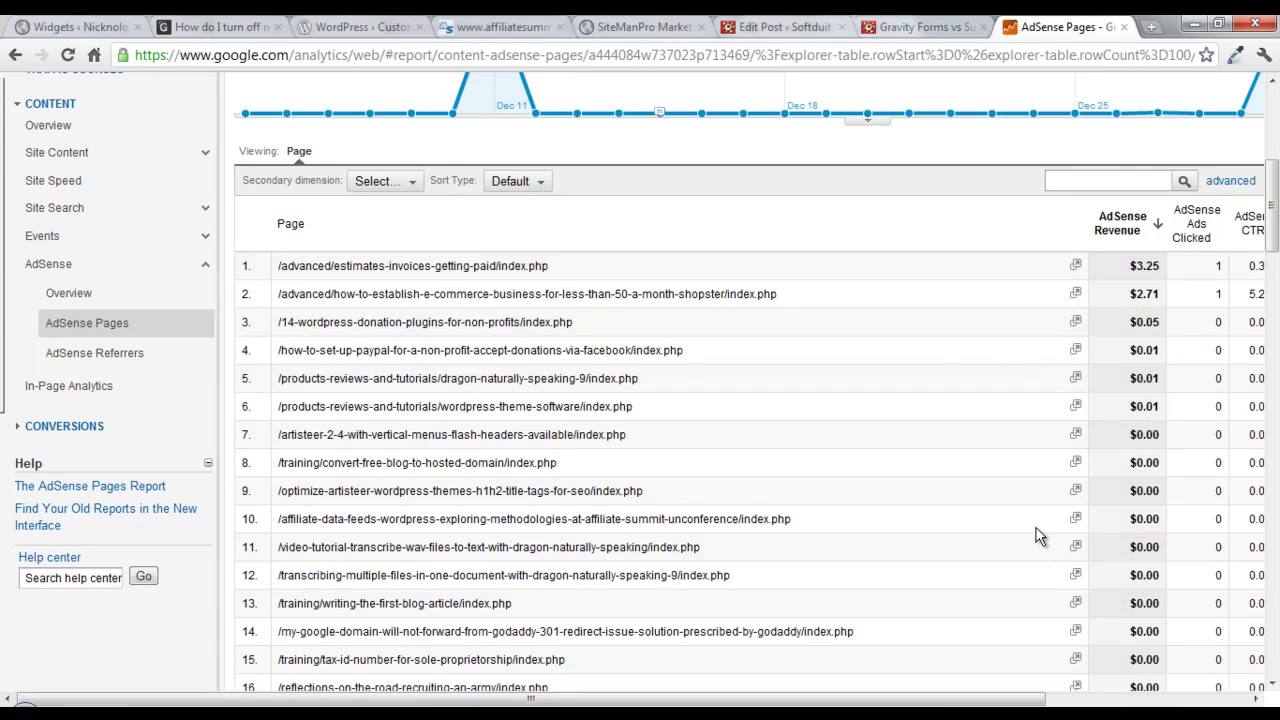
- Examine the AdSense Pages report, comparing revenue, ad clicks and page impressions for the donation plugins and Artisteer 2.4 pages
{"action": "mouse_move", "coordinate": [1273, 200]}
{"action": "left_mouse_down"}
{"action": "mouse_move", "coordinate": [1276, 252]}
{"action": "mouse_move", "coordinate": [1276, 188]}
{"action": "left_mouse_up"}
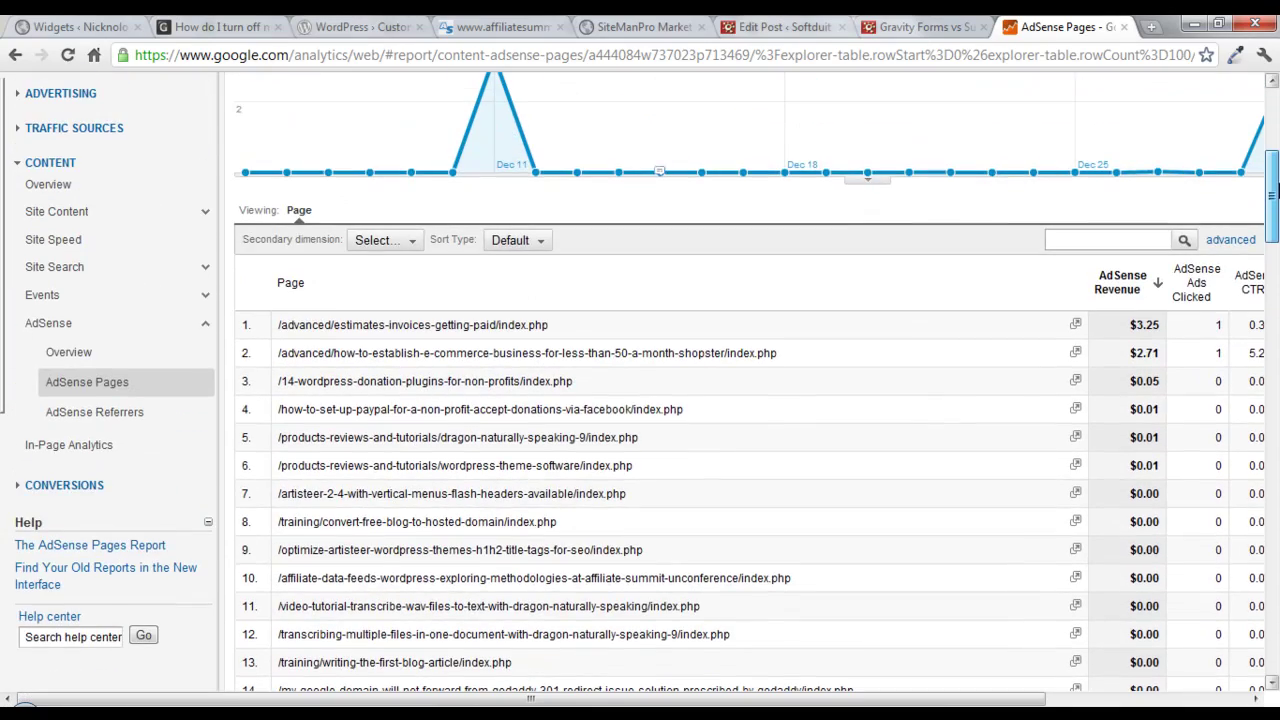
{"action": "left_click_drag", "start_coordinate": [730, 698], "coordinate": [1045, 690]}
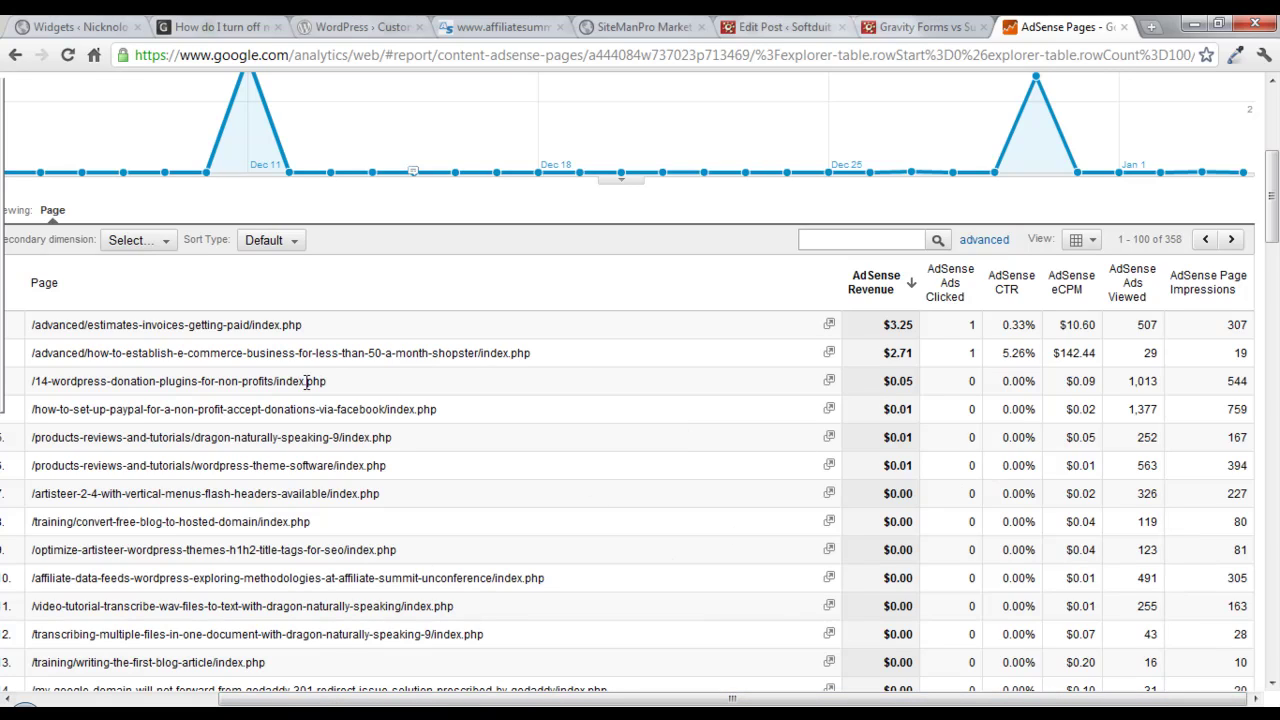
{"action": "left_click_drag", "start_coordinate": [1130, 386], "coordinate": [1158, 384]}
{"action": "left_click", "coordinate": [1220, 386]}
{"action": "left_click_drag", "start_coordinate": [1220, 386], "coordinate": [1241, 388]}
{"action": "scroll", "coordinate": [940, 385], "scroll_direction": "down", "scroll_amount": 1}
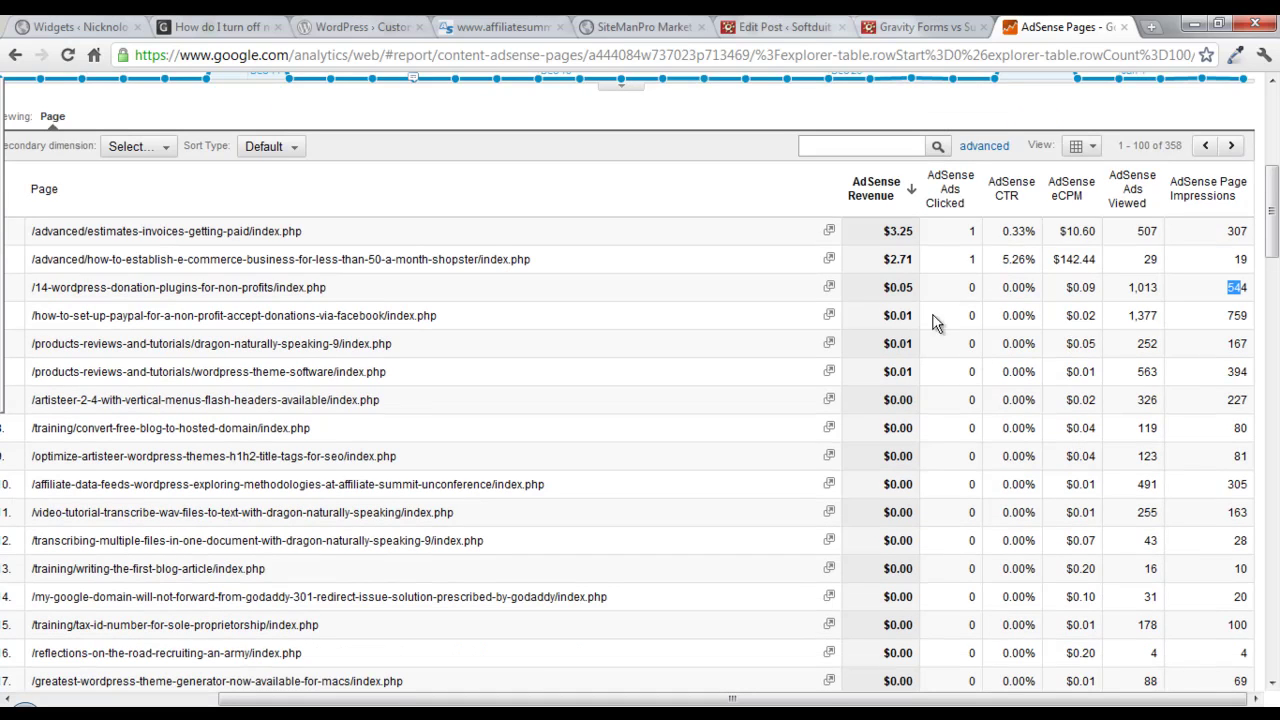
{"action": "left_click_drag", "start_coordinate": [902, 292], "coordinate": [921, 291]}
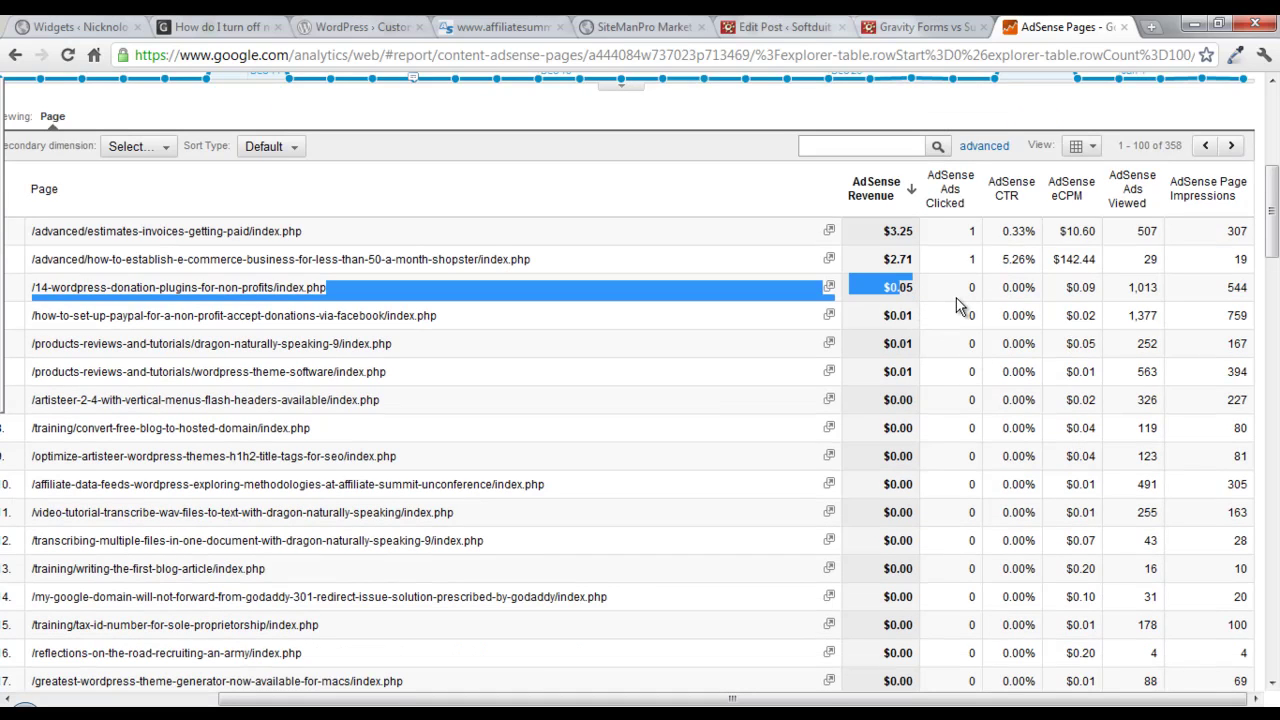
{"action": "scroll", "coordinate": [1024, 397], "scroll_direction": "down", "scroll_amount": 2}
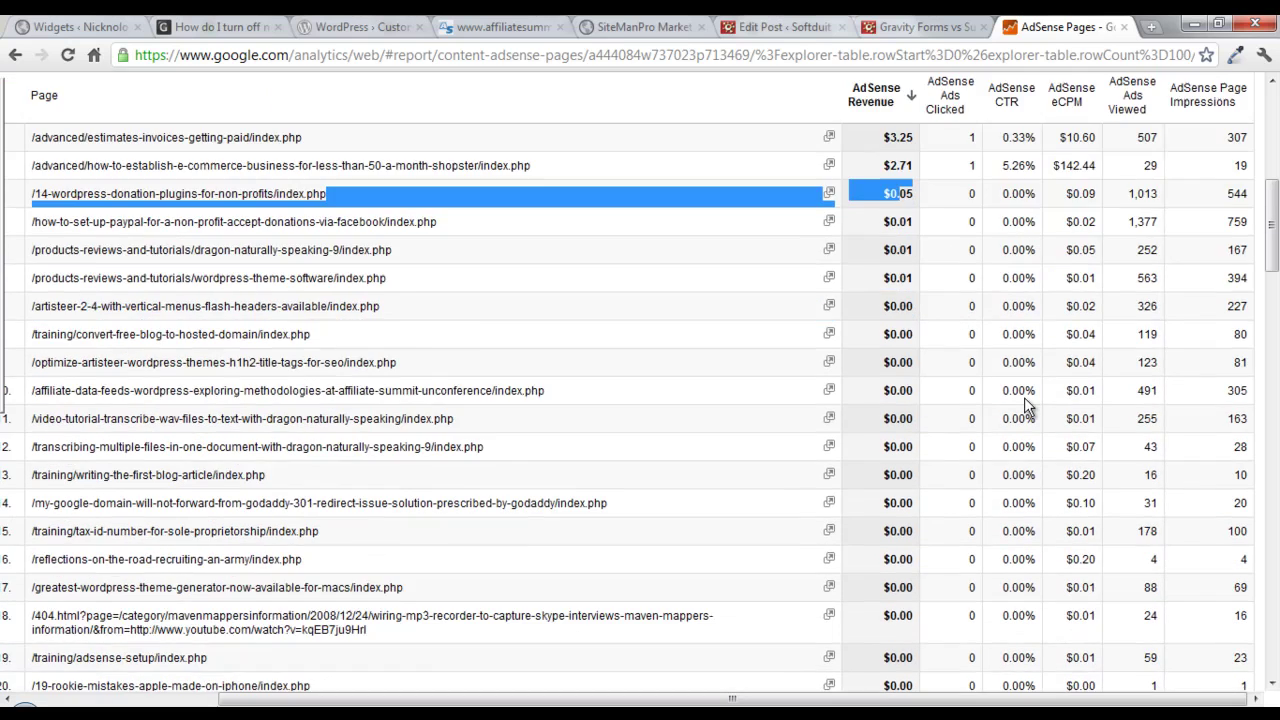
{"action": "scroll", "coordinate": [1024, 405], "scroll_direction": "down", "scroll_amount": 4}
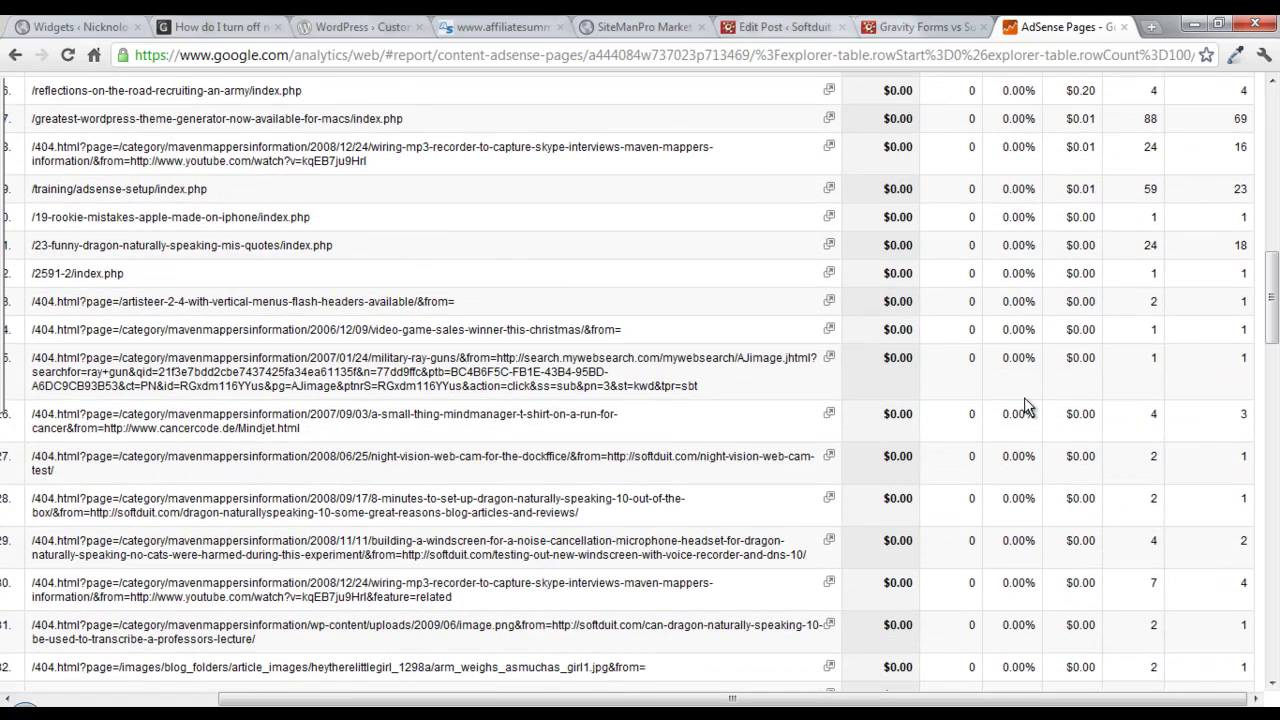
{"action": "scroll", "coordinate": [1024, 405], "scroll_direction": "up", "scroll_amount": 6}
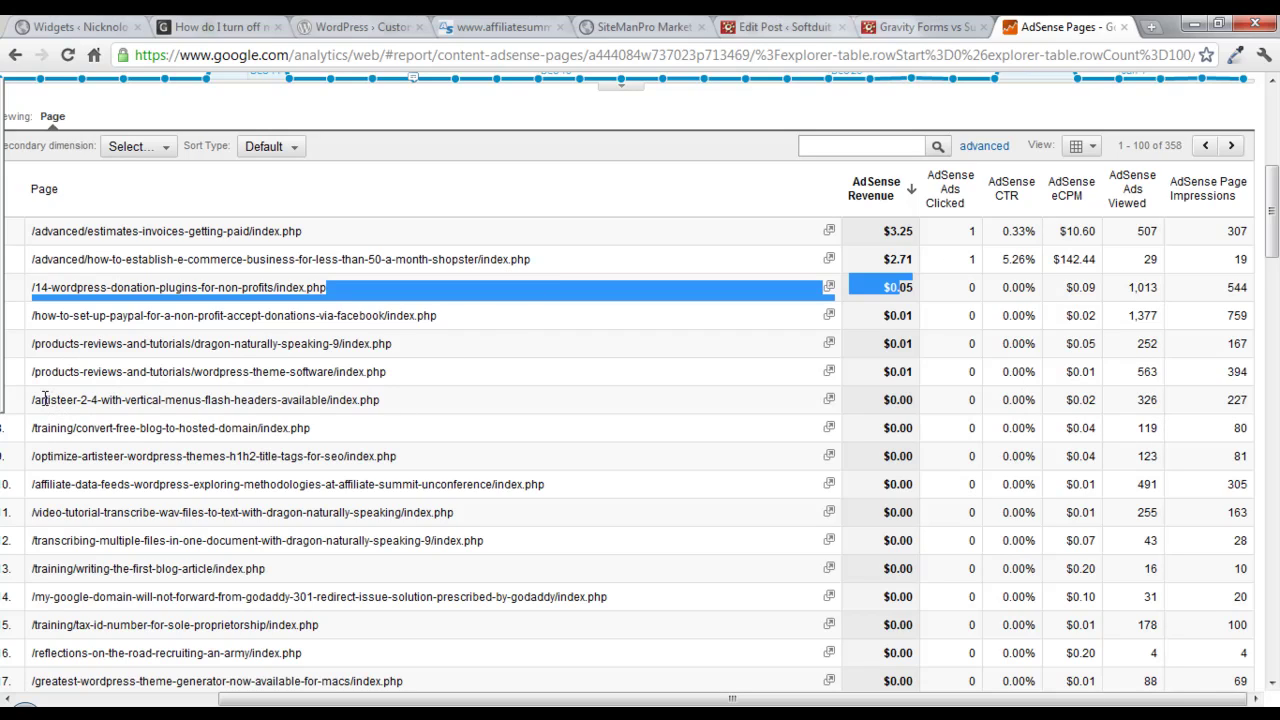
{"action": "left_click_drag", "start_coordinate": [35, 399], "coordinate": [113, 395]}
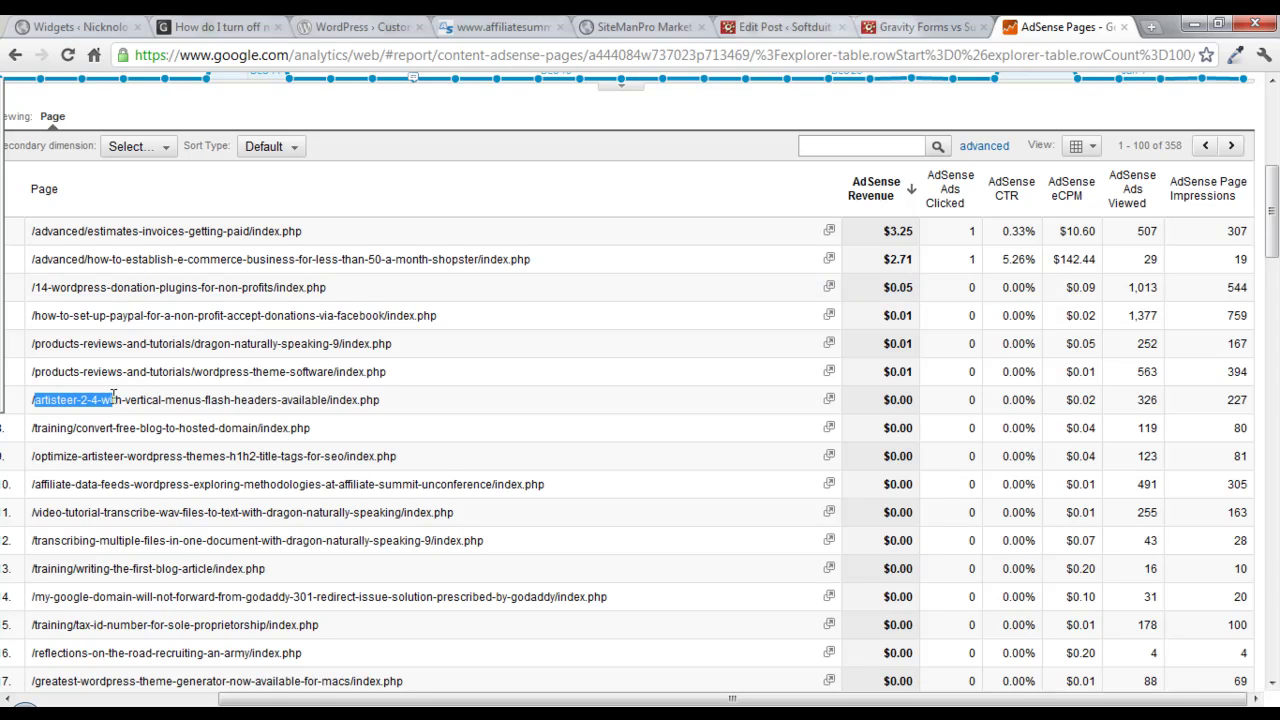
{"action": "left_click_drag", "start_coordinate": [113, 395], "coordinate": [340, 397]}
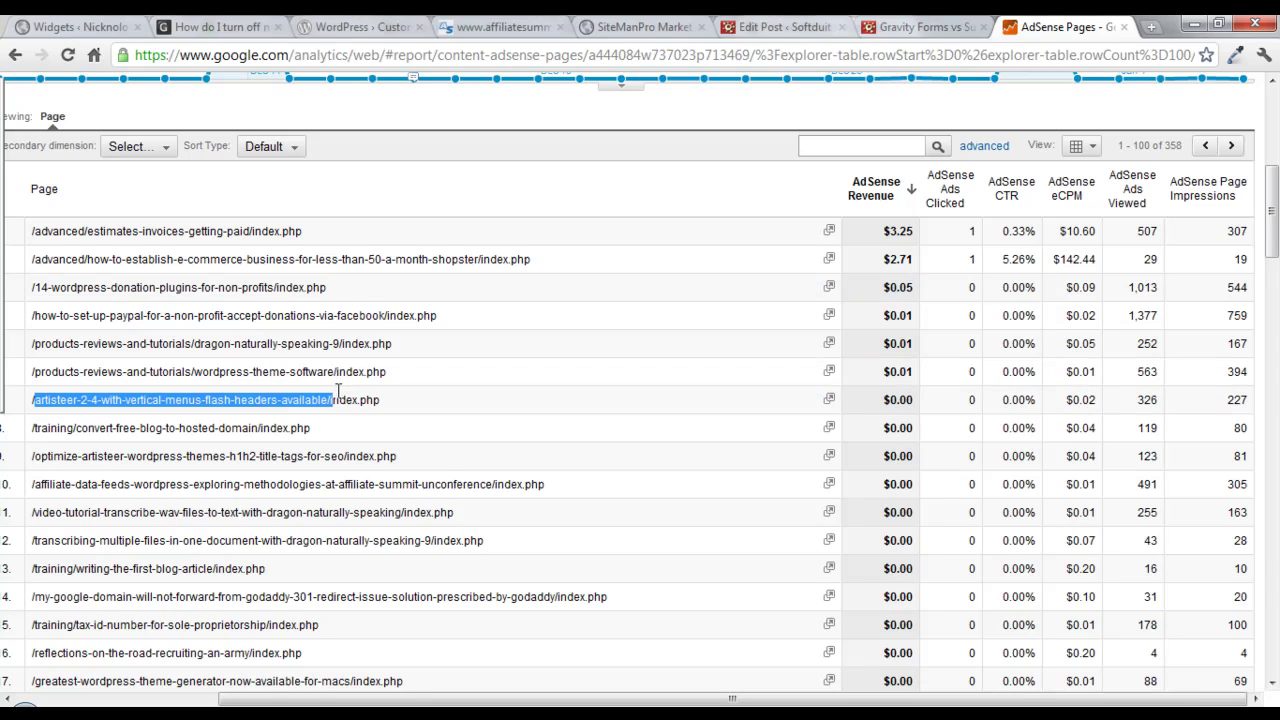
- Open the training/tax-id-number-for-sole-proprietorship page from the report and maximize its window
{"action": "scroll", "coordinate": [648, 415], "scroll_direction": "down", "scroll_amount": 3}
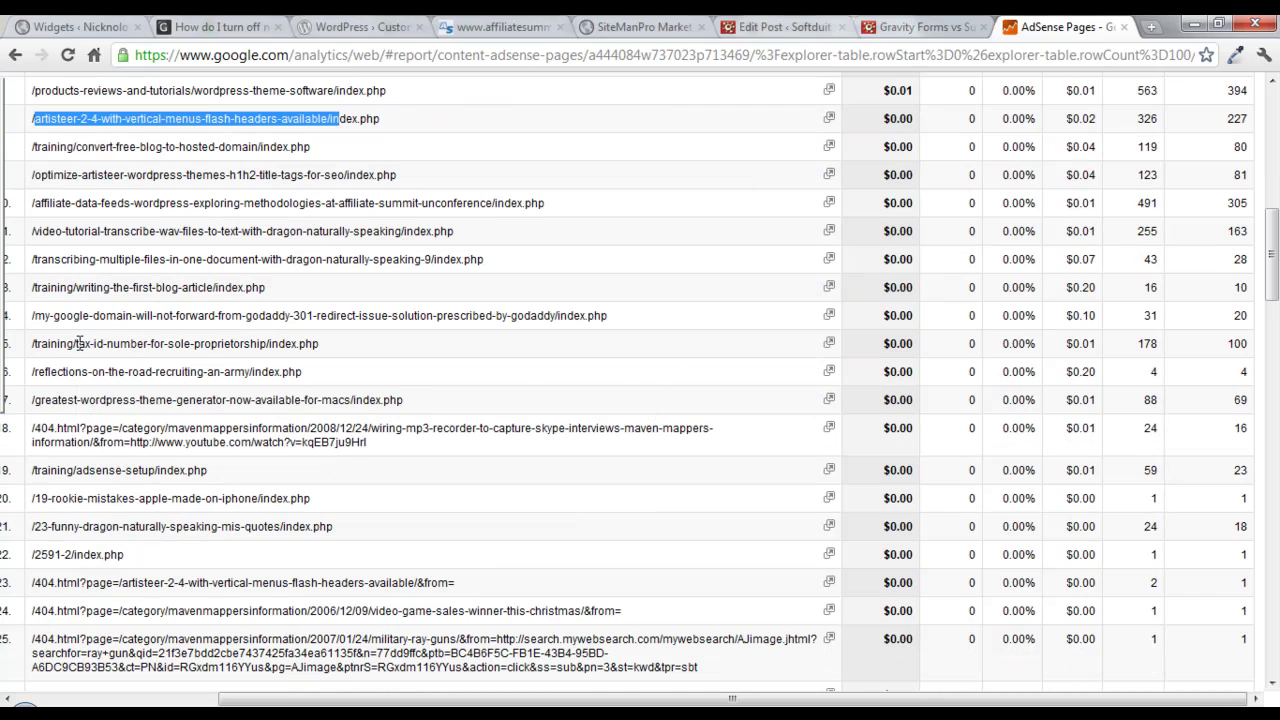
{"action": "left_click_drag", "start_coordinate": [78, 343], "coordinate": [262, 346]}
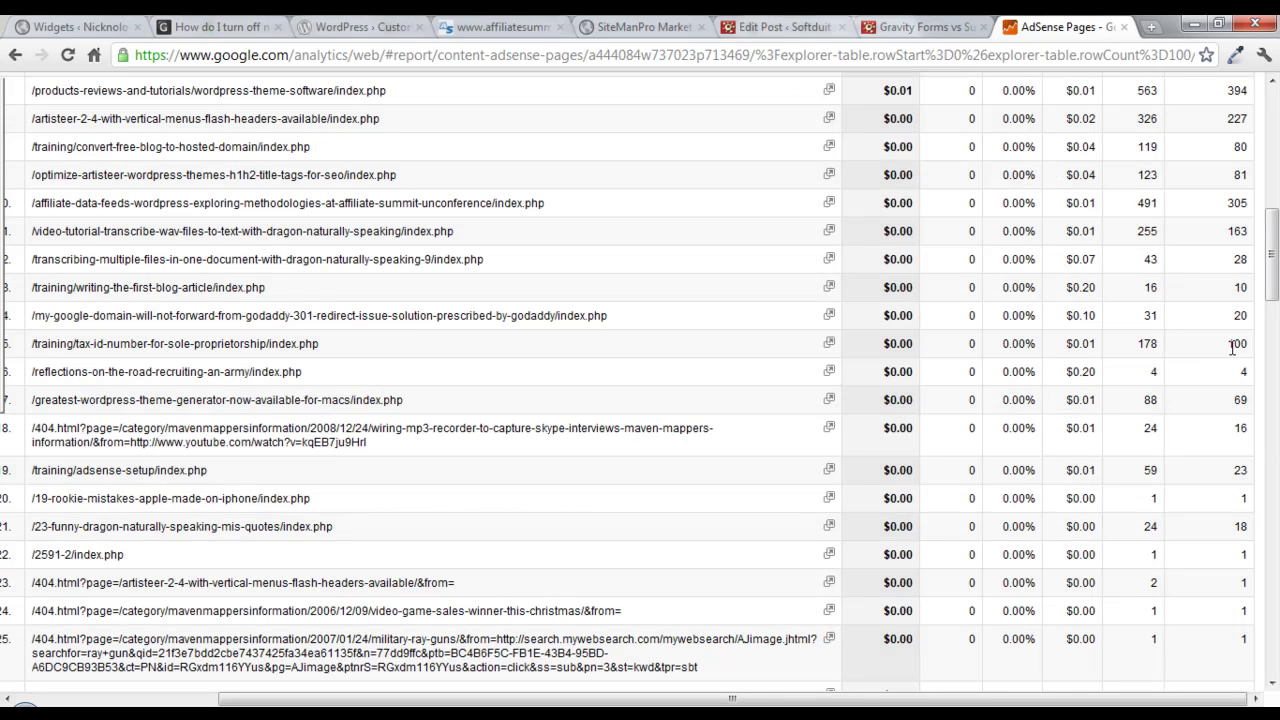
{"action": "left_click", "coordinate": [829, 343]}
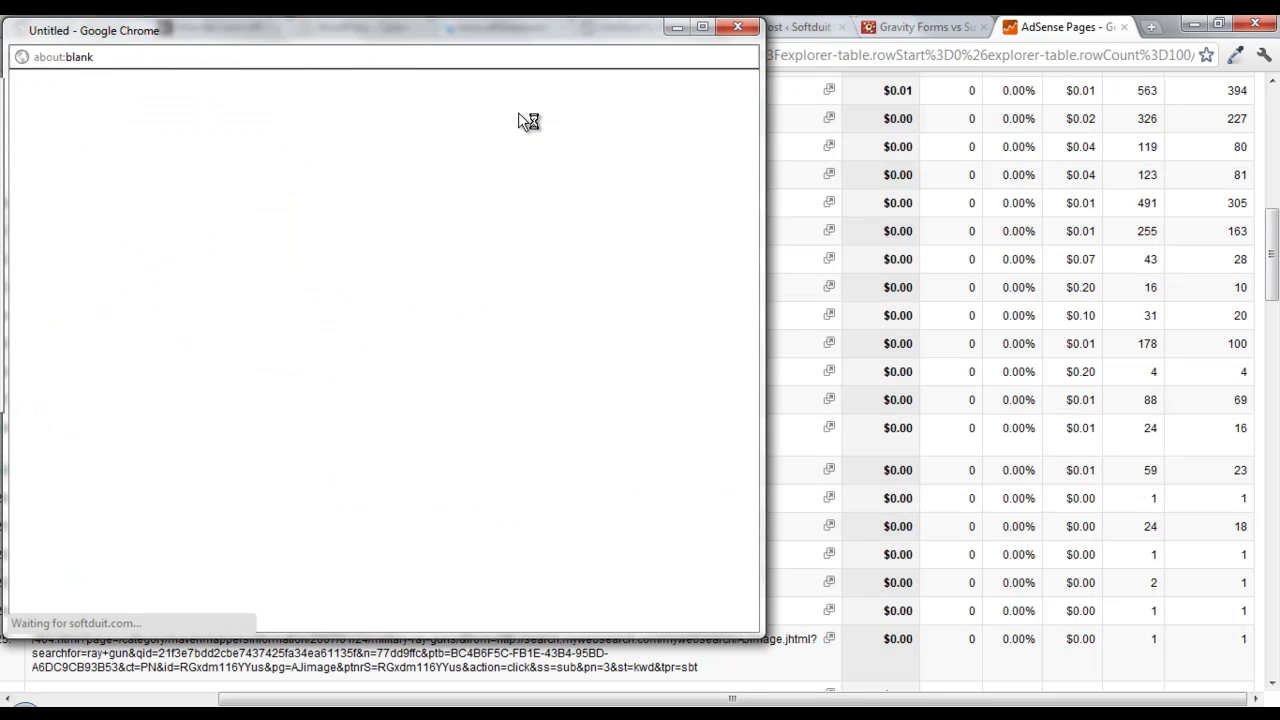
{"action": "left_click", "coordinate": [702, 26]}
- Read through the TIN for Sole Proprietorship article, checking its text, ads and sidebar content
{"action": "scroll", "coordinate": [474, 351], "scroll_direction": "down", "scroll_amount": 4}
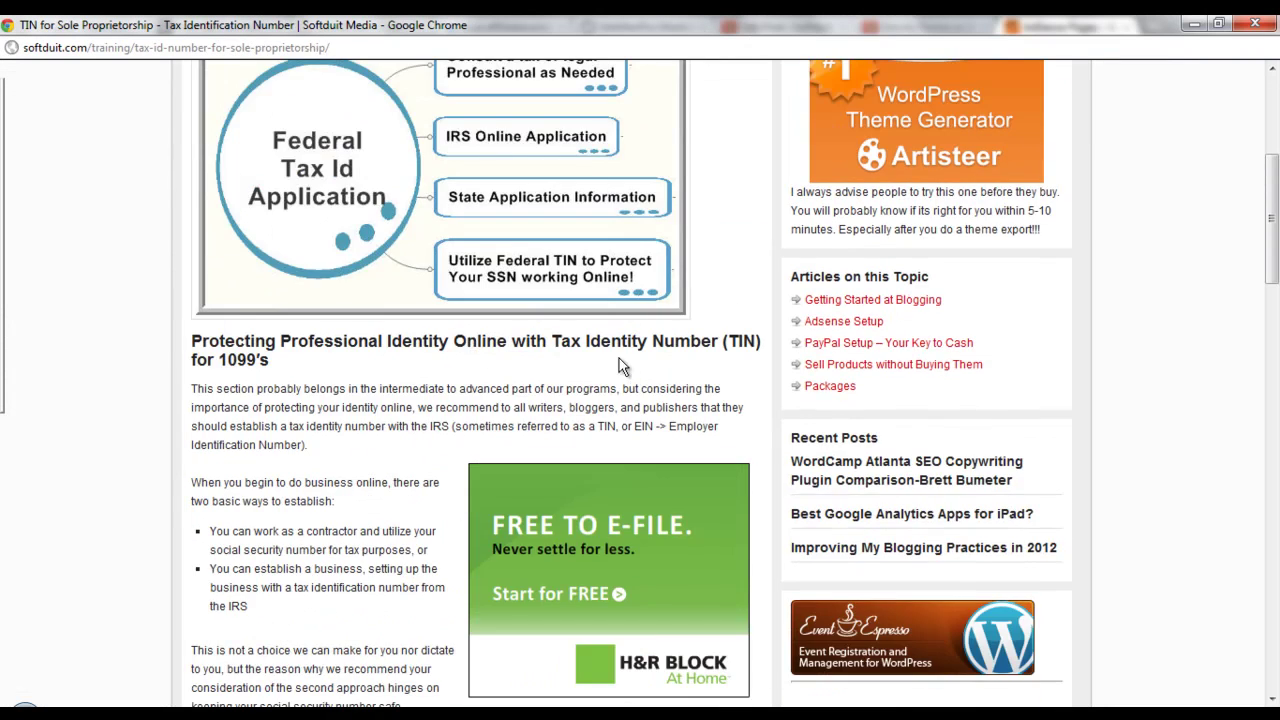
{"action": "scroll", "coordinate": [509, 356], "scroll_direction": "down", "scroll_amount": 5}
{"action": "scroll", "coordinate": [485, 358], "scroll_direction": "down", "scroll_amount": 5}
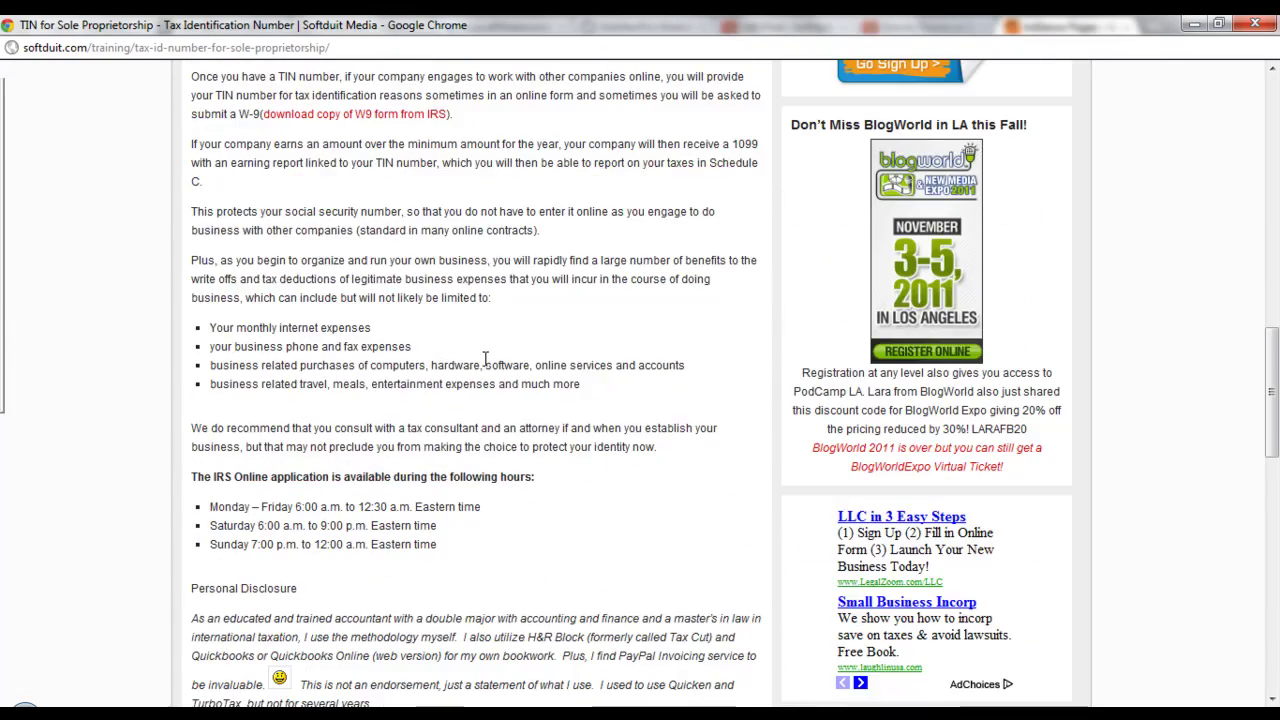
{"action": "scroll", "coordinate": [487, 362], "scroll_direction": "up", "scroll_amount": 10}
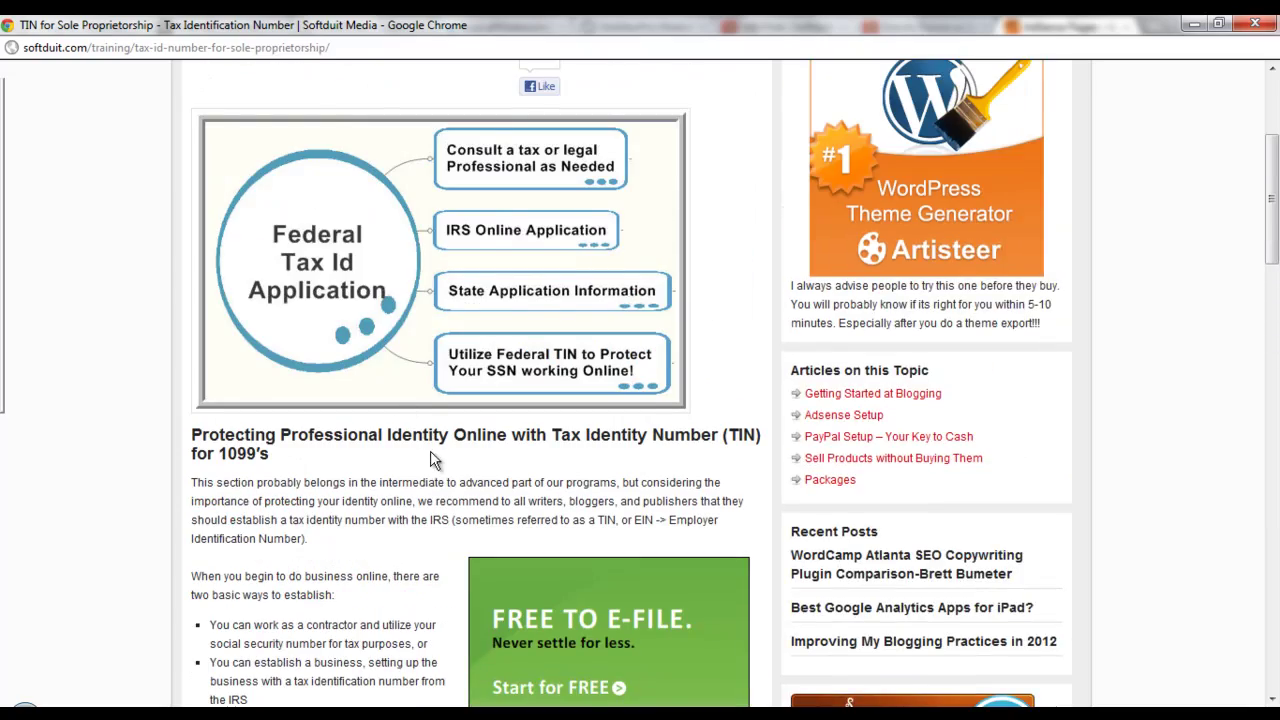
{"action": "scroll", "coordinate": [440, 462], "scroll_direction": "up", "scroll_amount": 2}
{"action": "scroll", "coordinate": [400, 505], "scroll_direction": "down", "scroll_amount": 3}
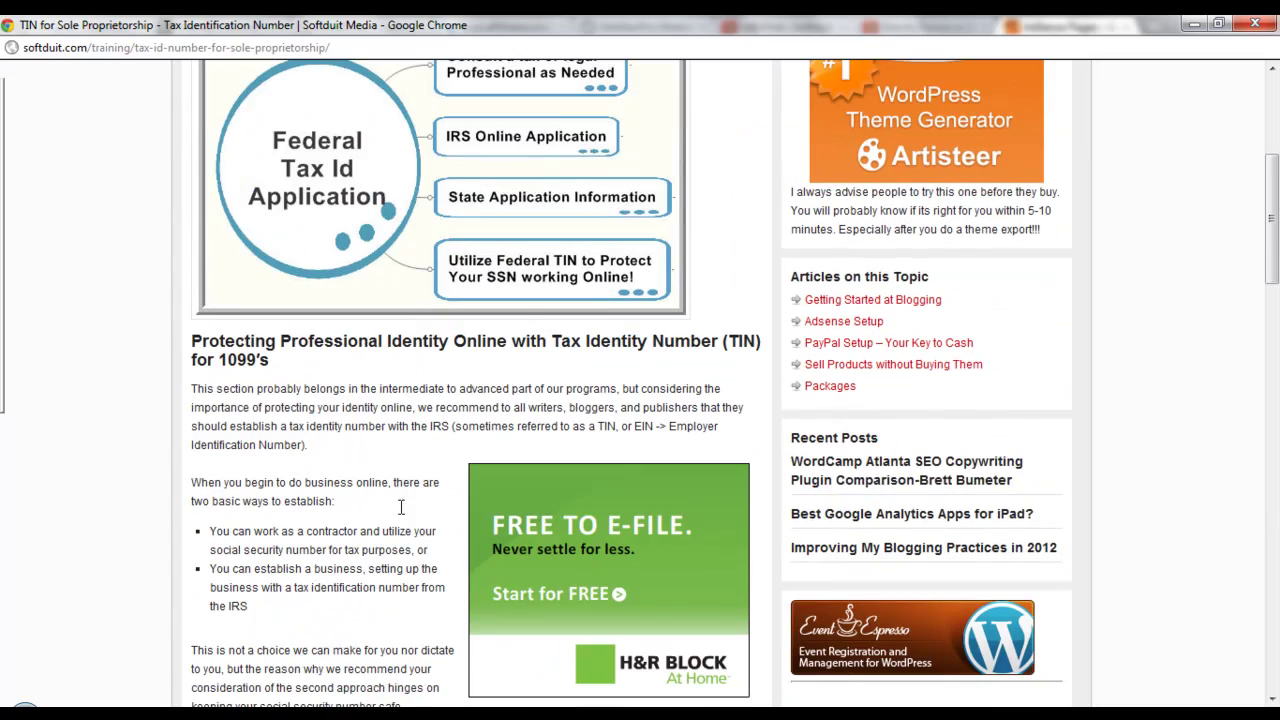
{"action": "scroll", "coordinate": [323, 471], "scroll_direction": "down", "scroll_amount": 5}
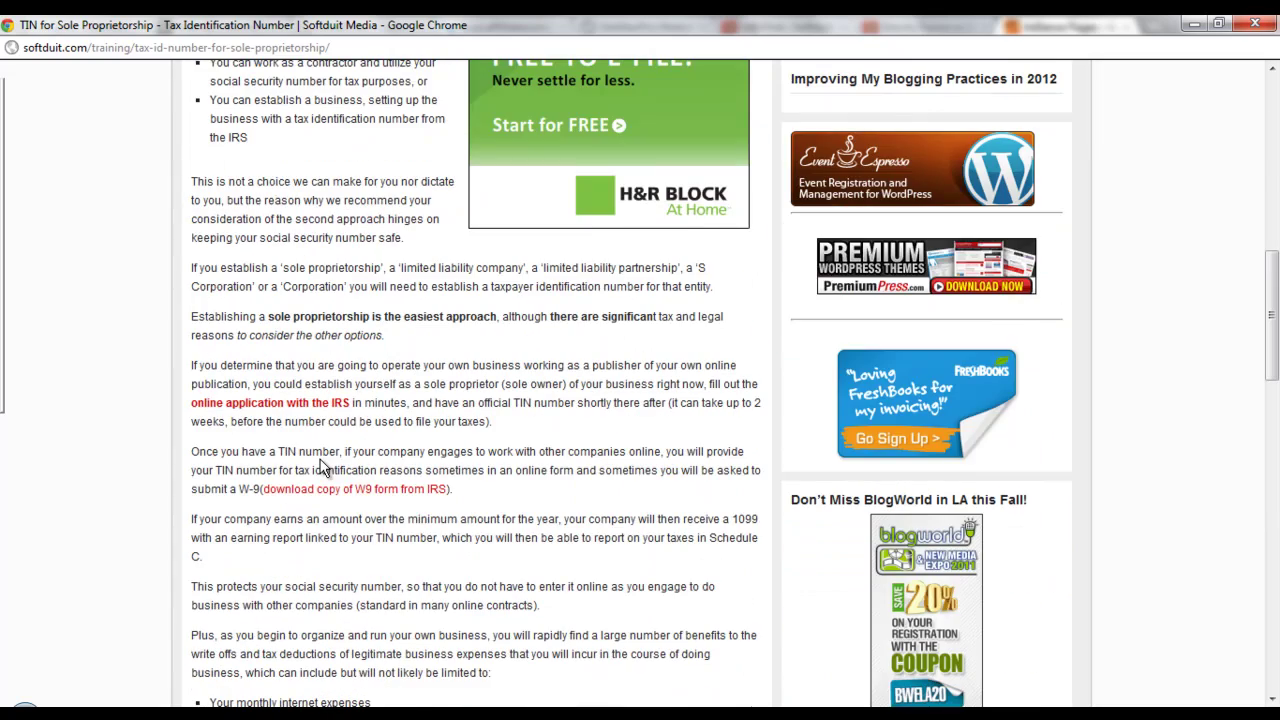
{"action": "scroll", "coordinate": [323, 467], "scroll_direction": "up", "scroll_amount": 5}
{"action": "scroll", "coordinate": [323, 540], "scroll_direction": "down", "scroll_amount": 5}
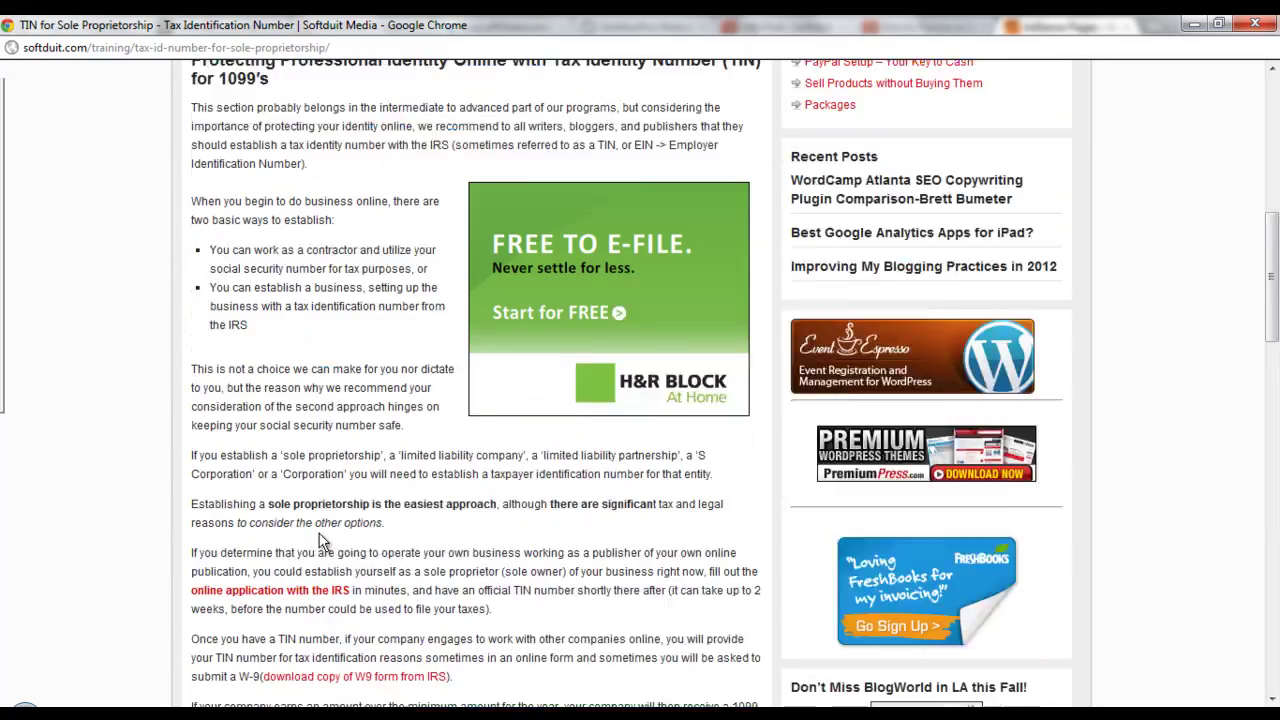
- Open the TIN for Sole Proprietorship page for editing and collapse the Content Recommendations box
{"action": "scroll", "coordinate": [323, 540], "scroll_direction": "down", "scroll_amount": 3}
{"action": "scroll", "coordinate": [323, 540], "scroll_direction": "down", "scroll_amount": 5}
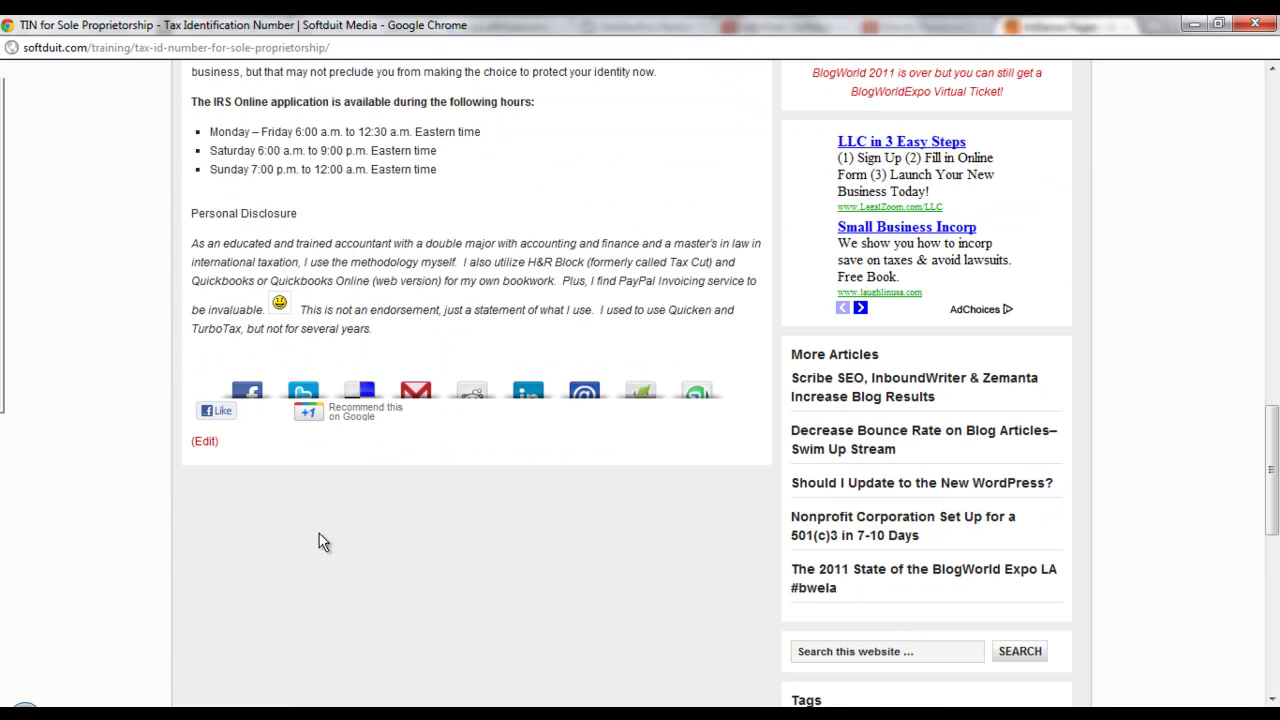
{"action": "left_click", "coordinate": [204, 446]}
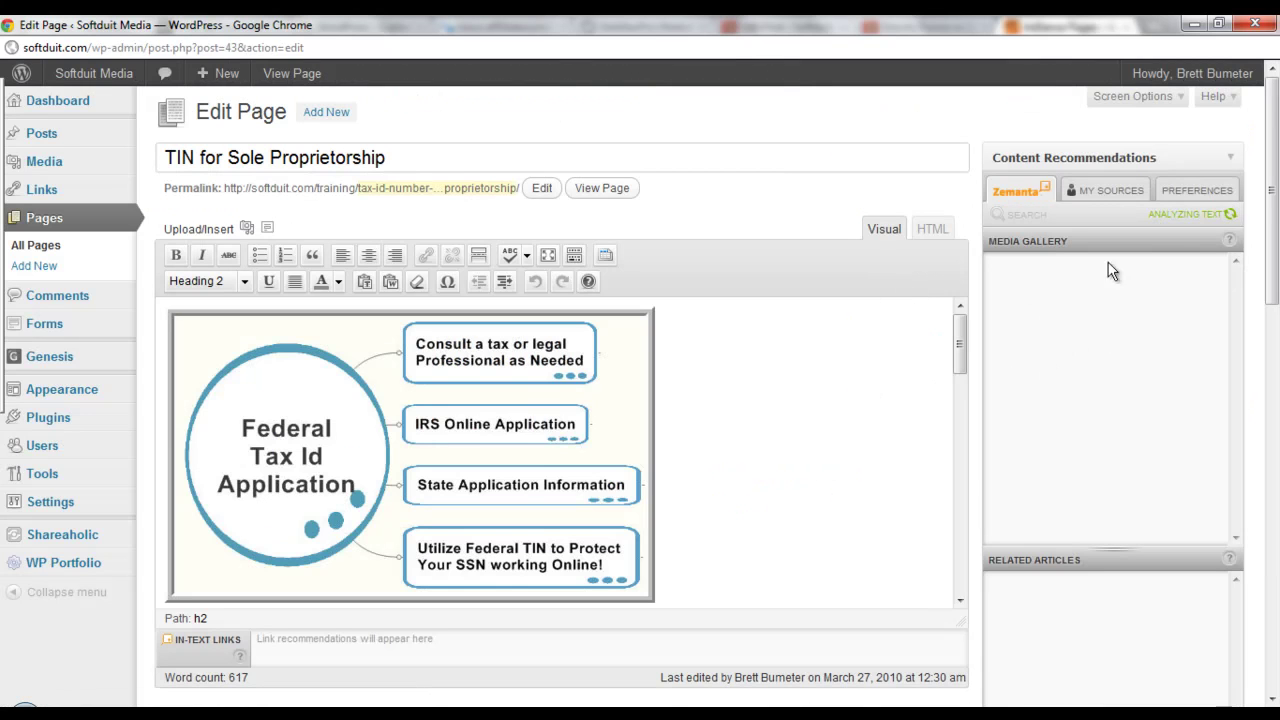
{"action": "left_click", "coordinate": [1232, 162]}
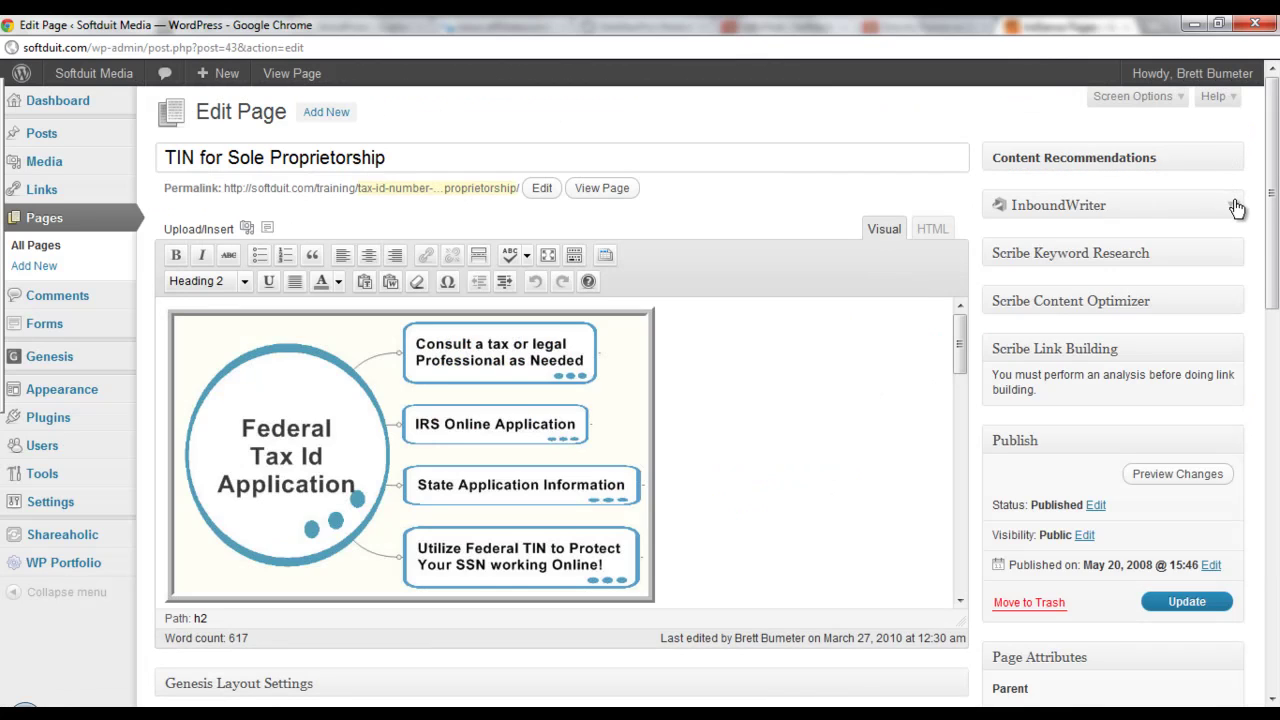
- Expand InboundWriter and have it research the page's topic automatically
{"action": "left_click", "coordinate": [1233, 207]}
{"action": "scroll", "coordinate": [560, 450], "scroll_direction": "down", "scroll_amount": 4}
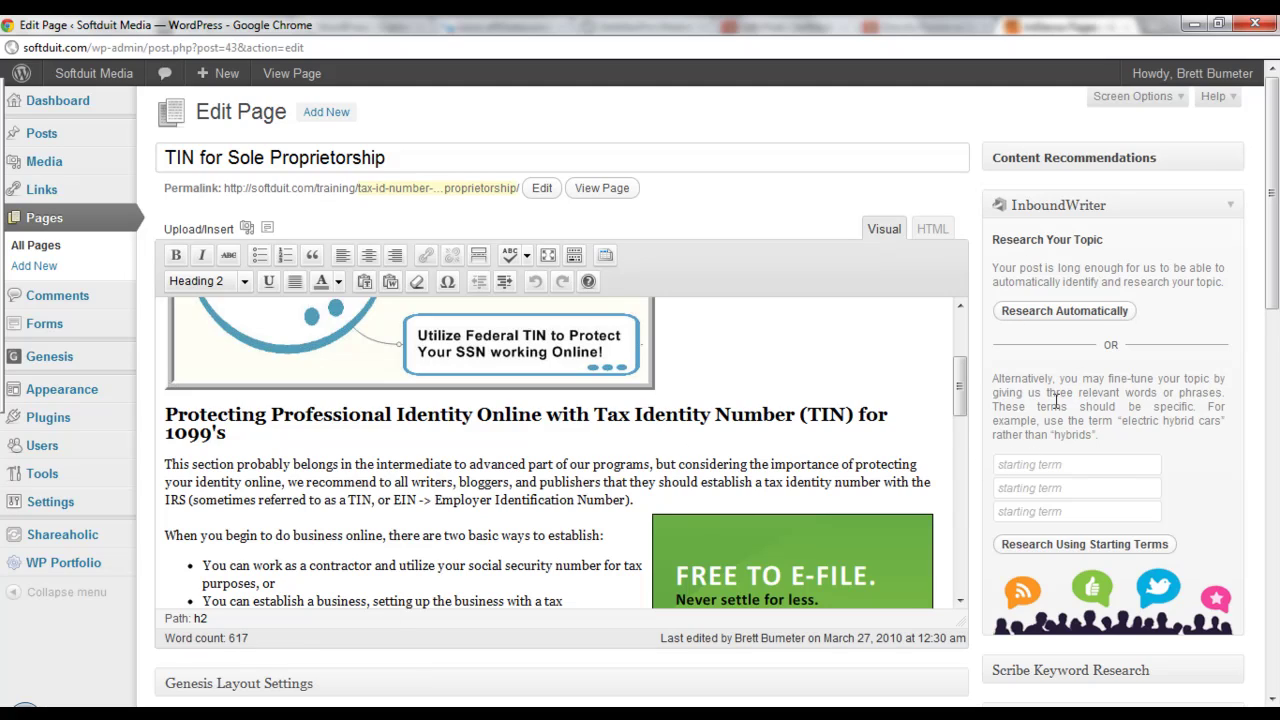
{"action": "left_click", "coordinate": [1071, 312]}
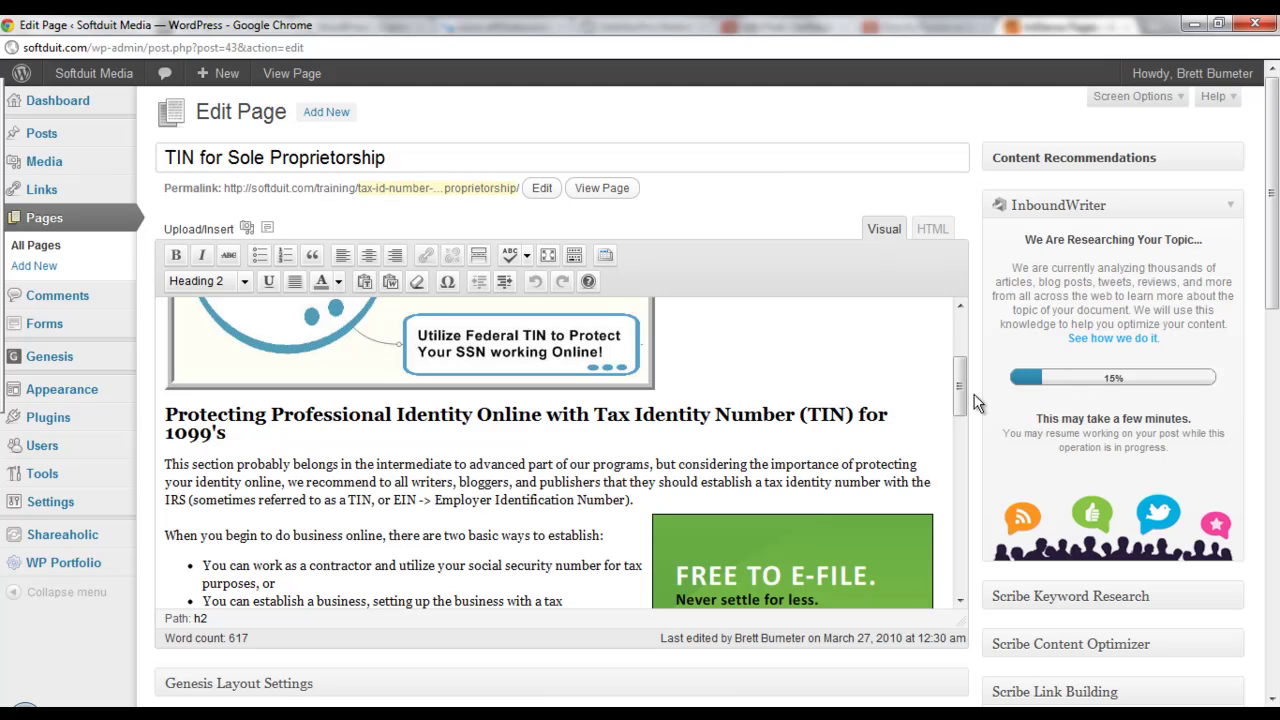
- Review the page's body text and settings boxes during the topic research, and check InboundWriter's score and term lists
{"action": "scroll", "coordinate": [537, 497], "scroll_direction": "down", "scroll_amount": 10}
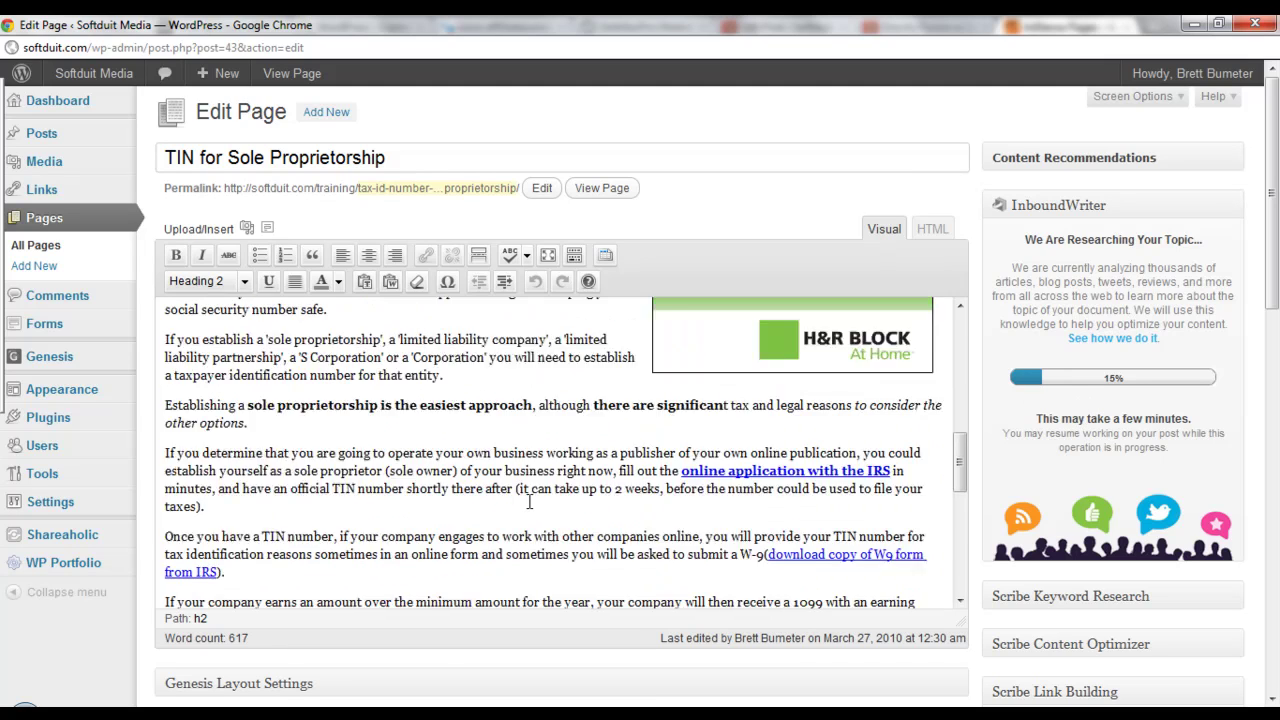
{"action": "scroll", "coordinate": [530, 500], "scroll_direction": "down", "scroll_amount": 3}
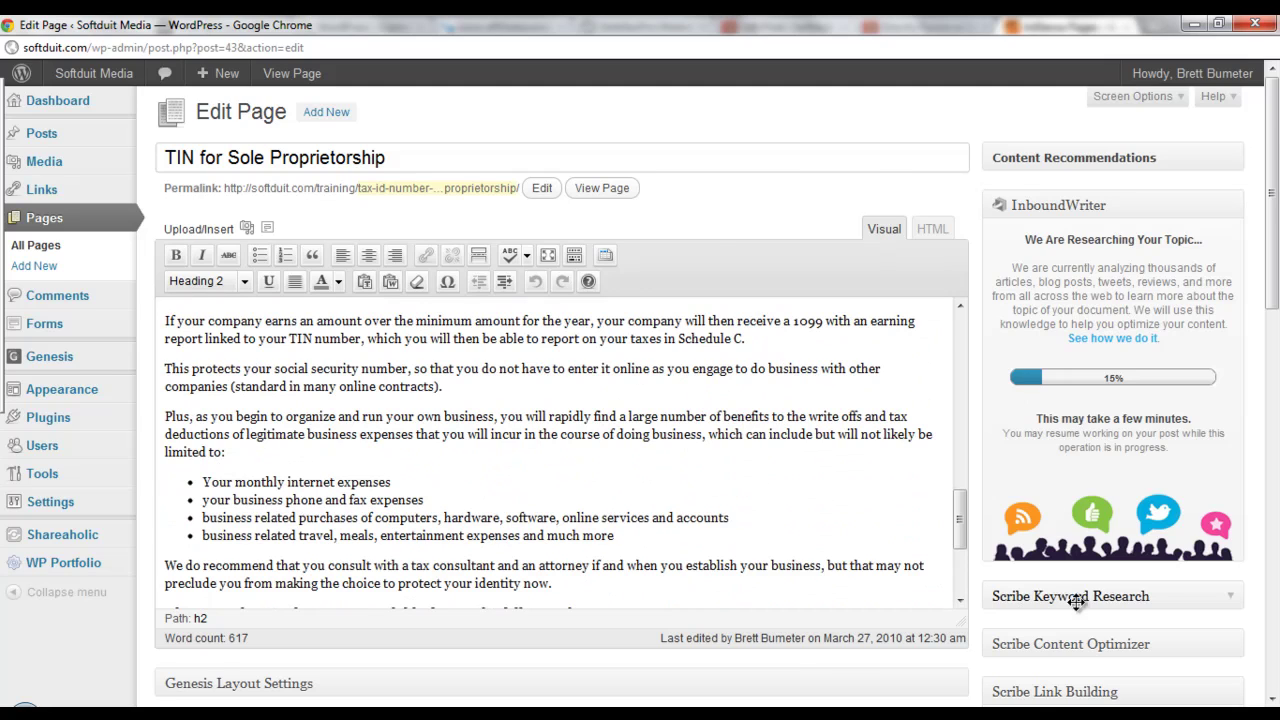
{"action": "scroll", "coordinate": [1200, 620], "scroll_direction": "down", "scroll_amount": 2}
{"action": "scroll", "coordinate": [1230, 630], "scroll_direction": "down", "scroll_amount": 2}
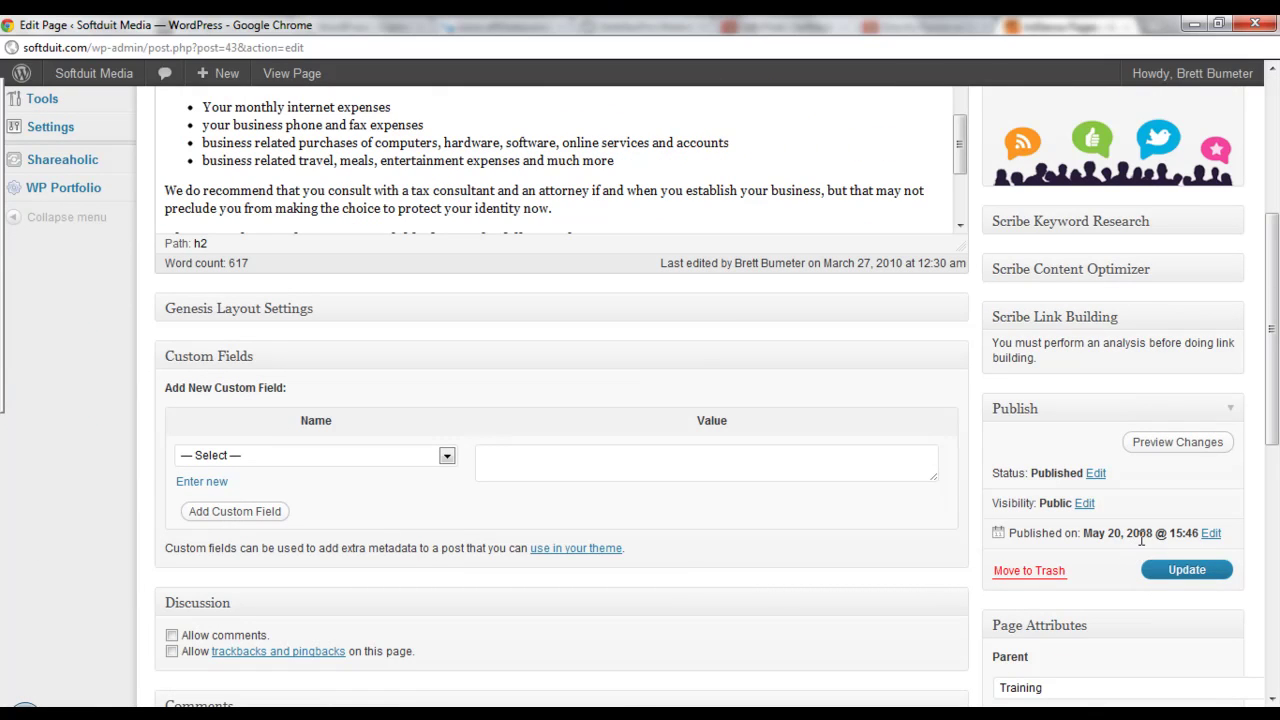
{"action": "scroll", "coordinate": [1016, 540], "scroll_direction": "up", "scroll_amount": 4}
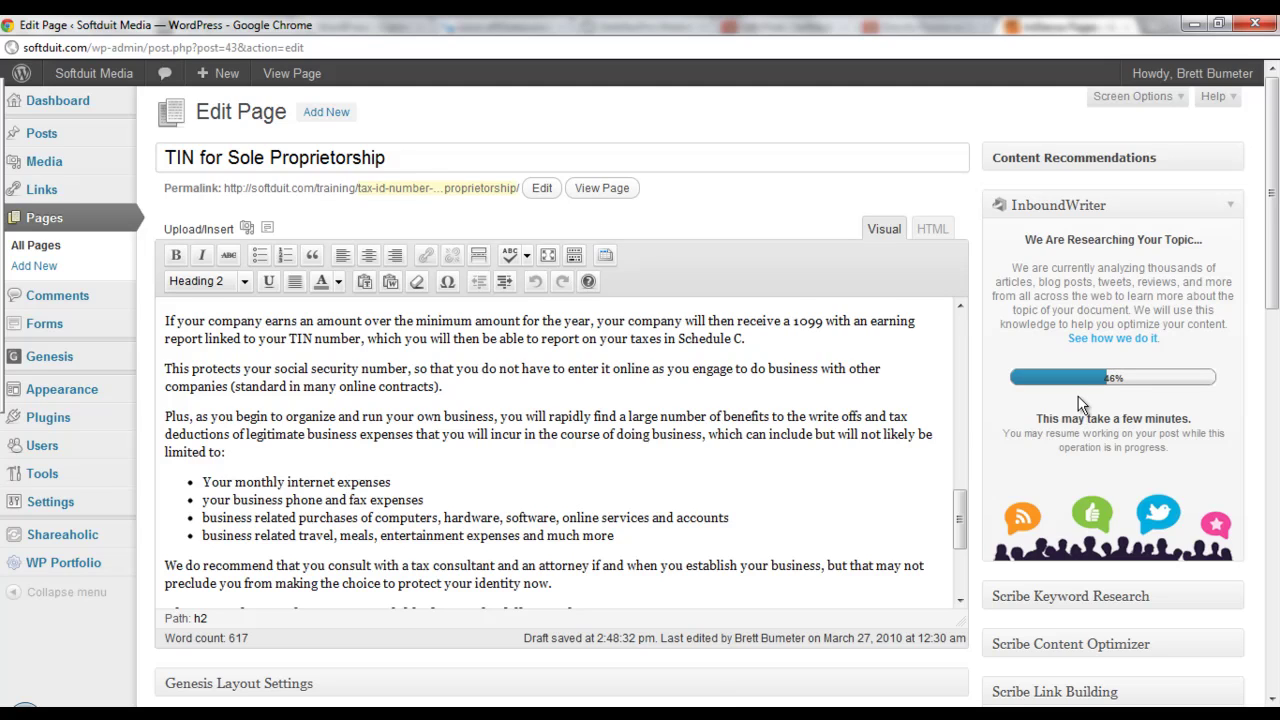
{"action": "scroll", "coordinate": [1078, 398], "scroll_direction": "down", "scroll_amount": 1}
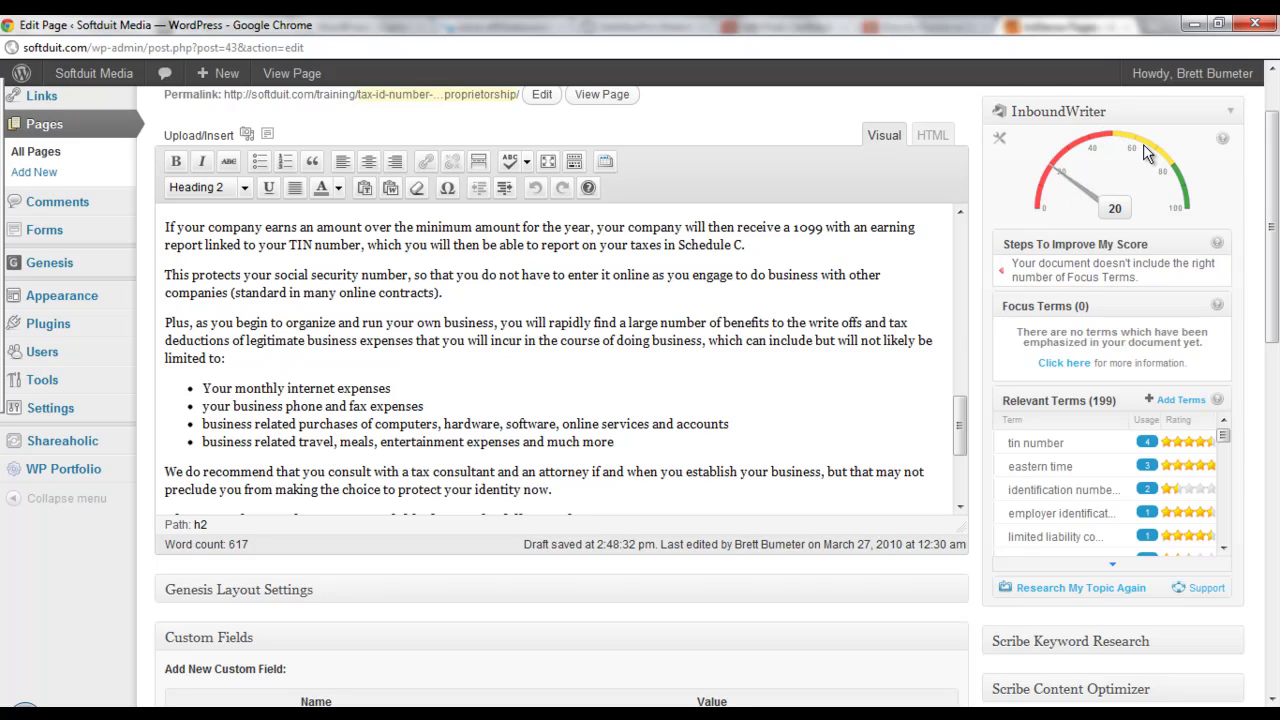
- Expand the Scribe Content Optimizer and run its analysis on the page
{"action": "scroll", "coordinate": [956, 347], "scroll_direction": "down", "scroll_amount": 10}
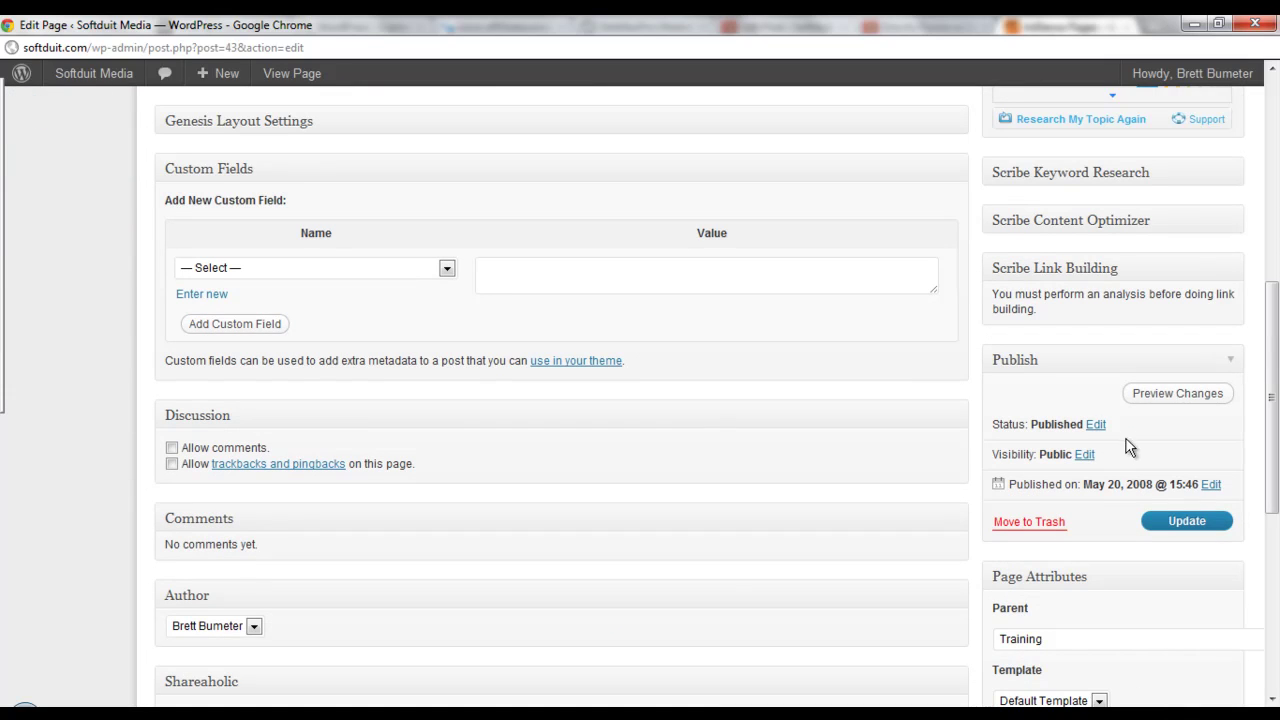
{"action": "left_click", "coordinate": [1231, 220]}
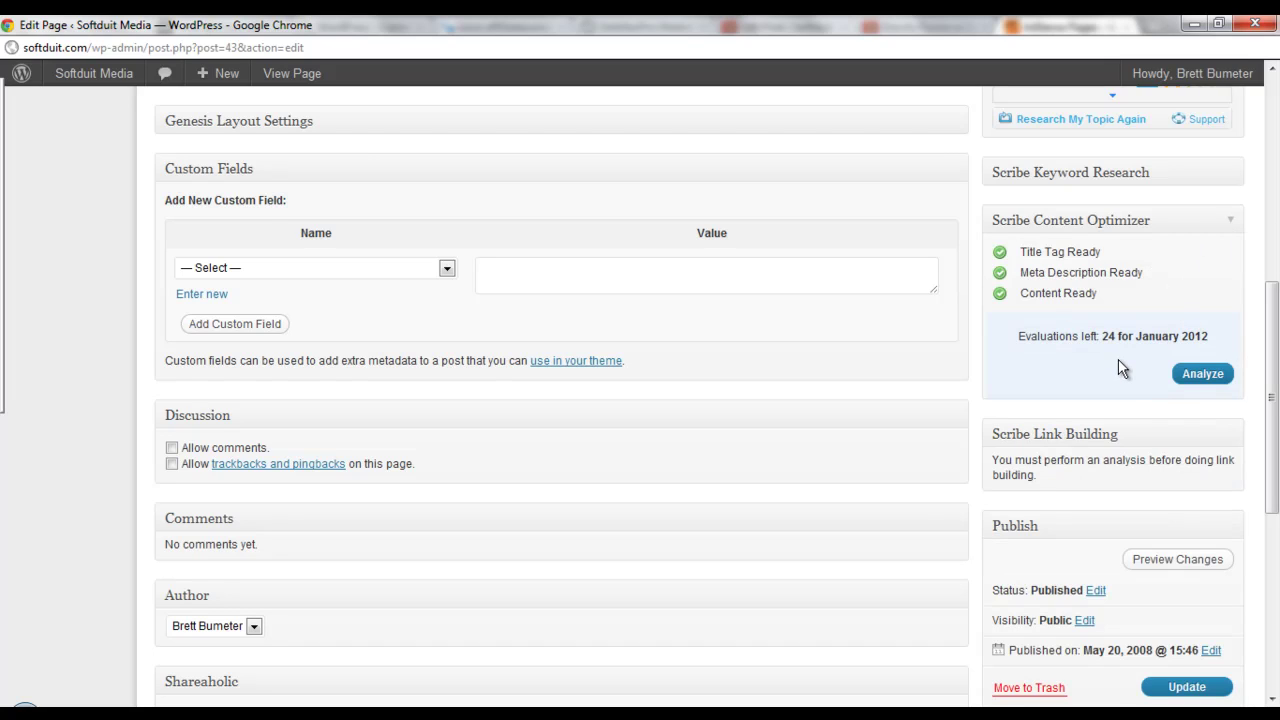
{"action": "left_click", "coordinate": [1200, 387]}
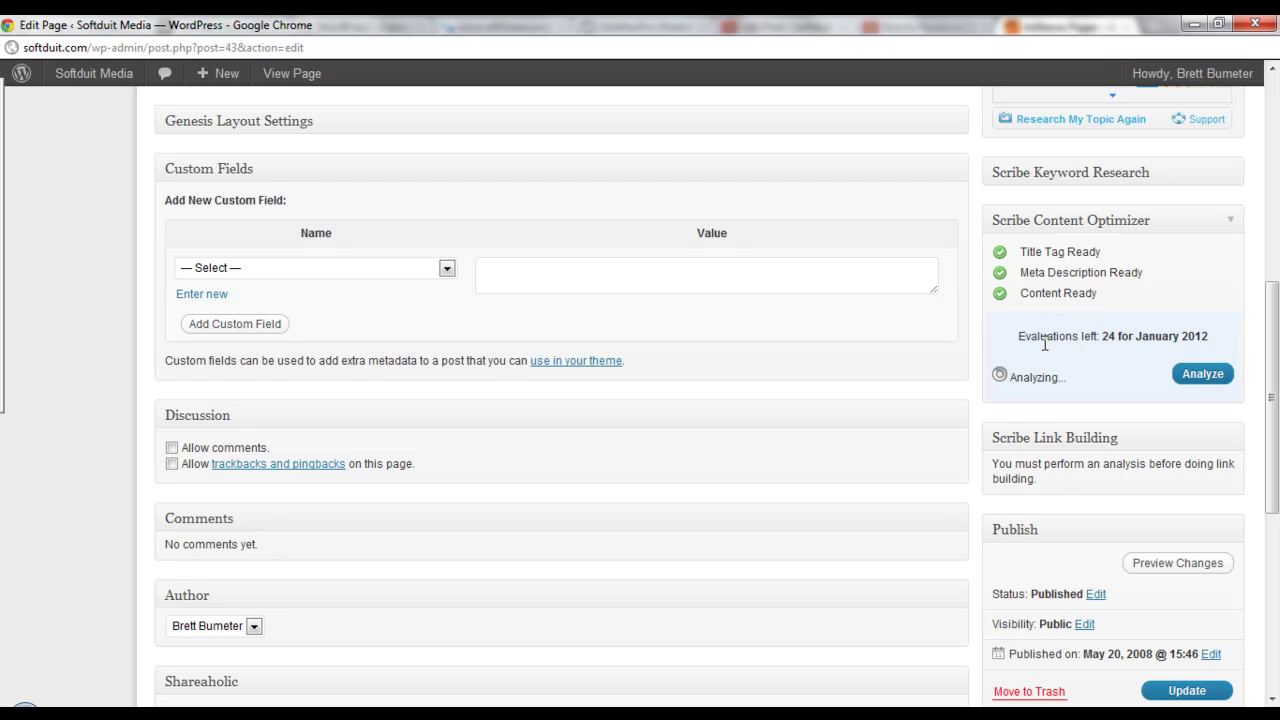
{"action": "scroll", "coordinate": [1055, 345], "scroll_direction": "up", "scroll_amount": 1}
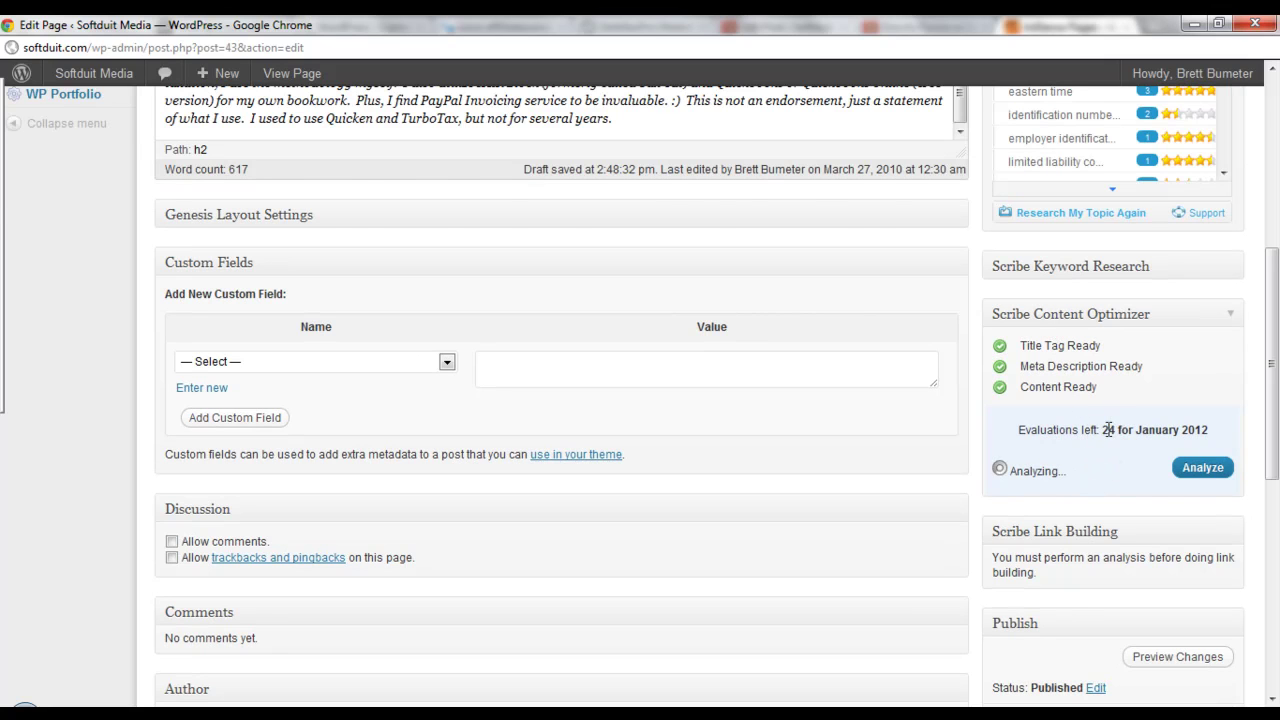
{"action": "scroll", "coordinate": [1107, 419], "scroll_direction": "up", "scroll_amount": 3}
{"action": "scroll", "coordinate": [1122, 530], "scroll_direction": "down", "scroll_amount": 1}
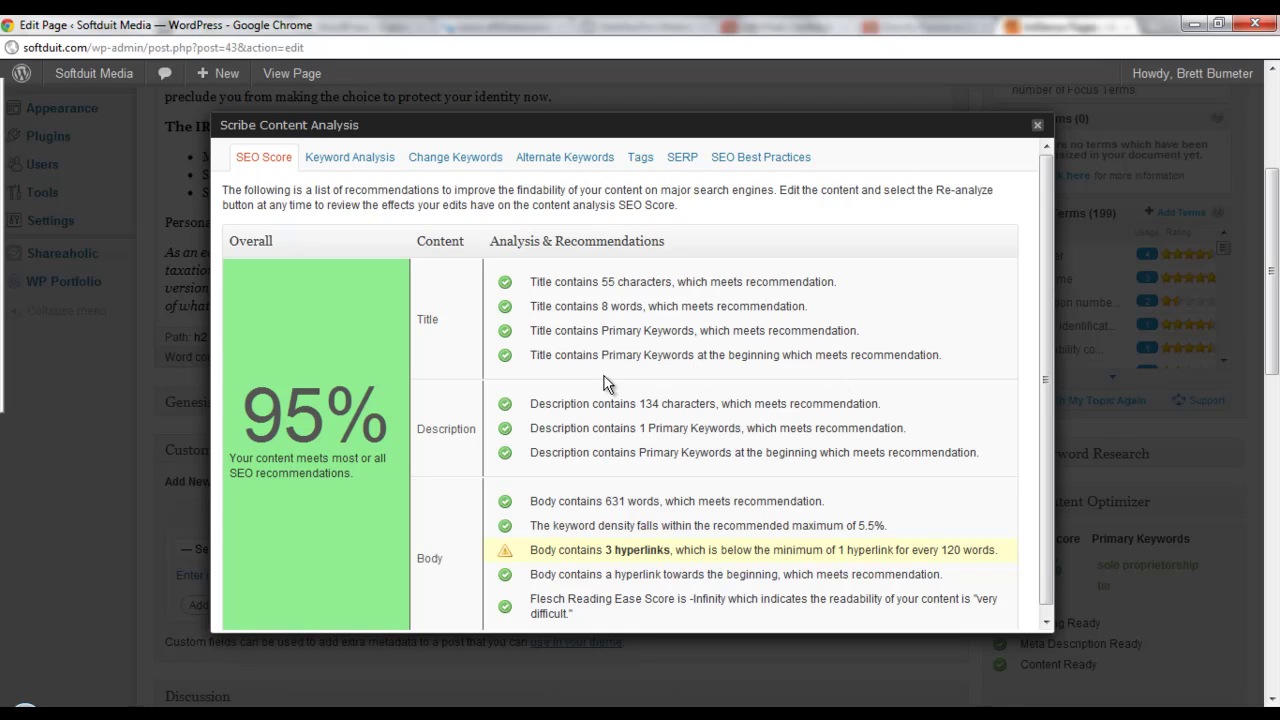
- Review the SEO Score recommendations in the Scribe analysis, including the hyperlink one, and bring up the Keyword Analysis
{"action": "scroll", "coordinate": [930, 453], "scroll_direction": "down", "scroll_amount": 1}
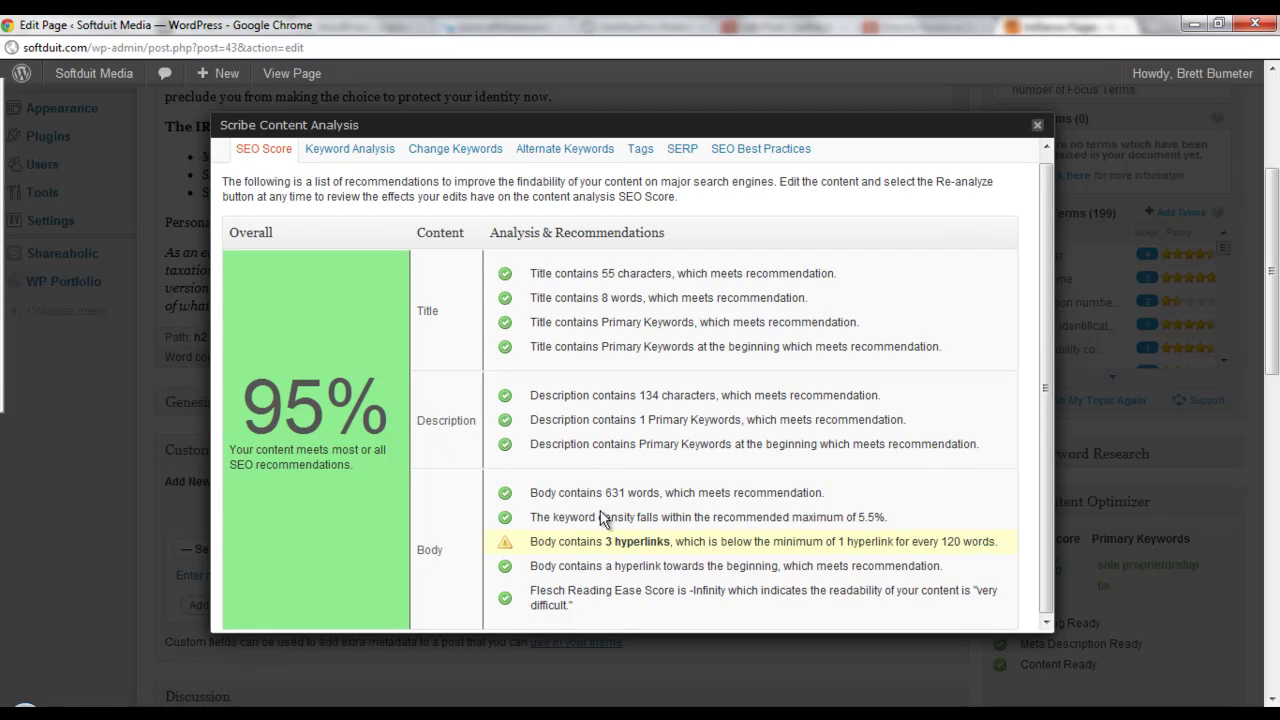
{"action": "left_click_drag", "start_coordinate": [596, 541], "coordinate": [658, 533]}
{"action": "left_click", "coordinate": [342, 150]}
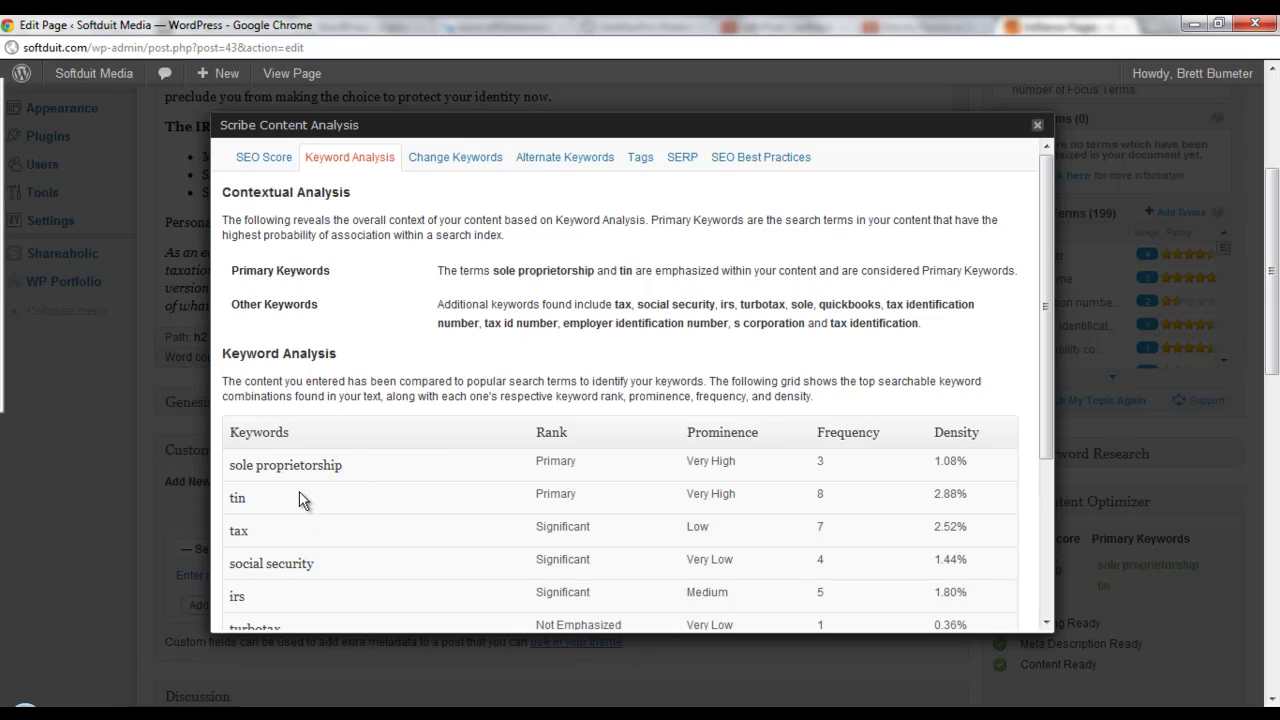
- Examine the Keyword Analysis, comparing the rank and prominence of the primary keywords with the tax identification number and tax id number entries
{"action": "left_click_drag", "start_coordinate": [338, 470], "coordinate": [229, 497]}
{"action": "scroll", "coordinate": [349, 566], "scroll_direction": "down", "scroll_amount": 2}
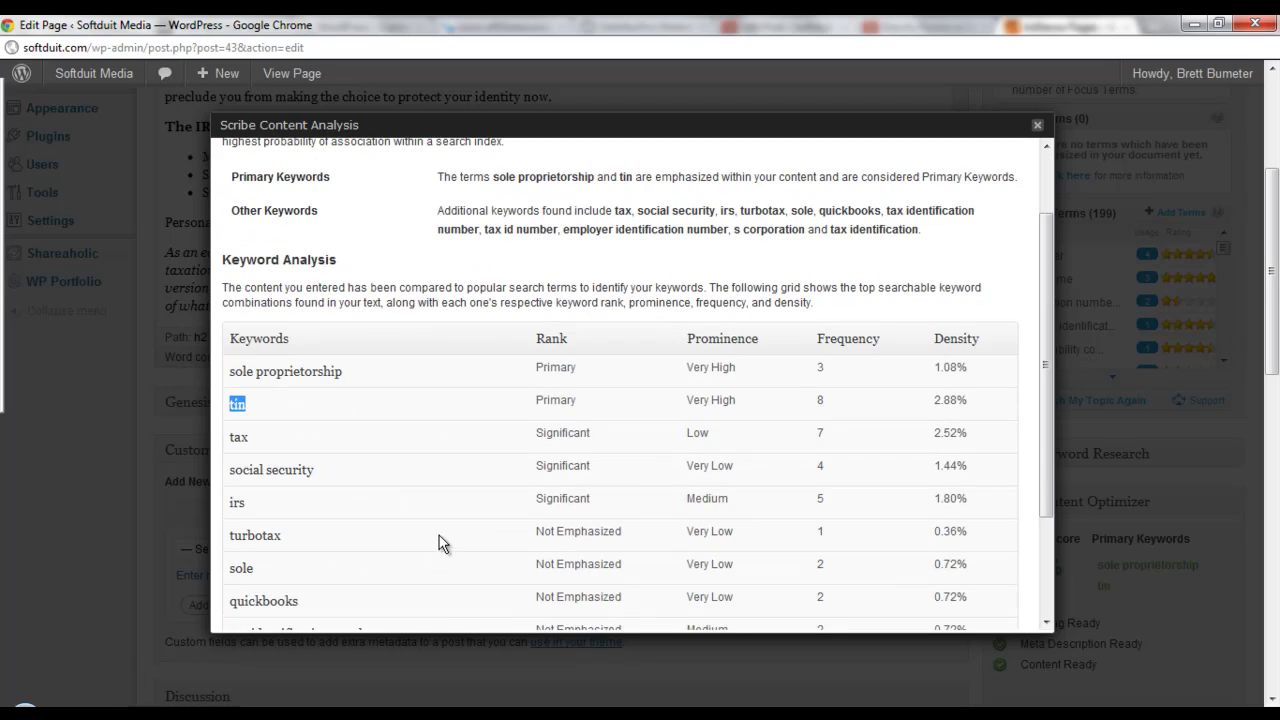
{"action": "scroll", "coordinate": [439, 535], "scroll_direction": "down", "scroll_amount": 3}
{"action": "left_click_drag", "start_coordinate": [306, 515], "coordinate": [236, 500]}
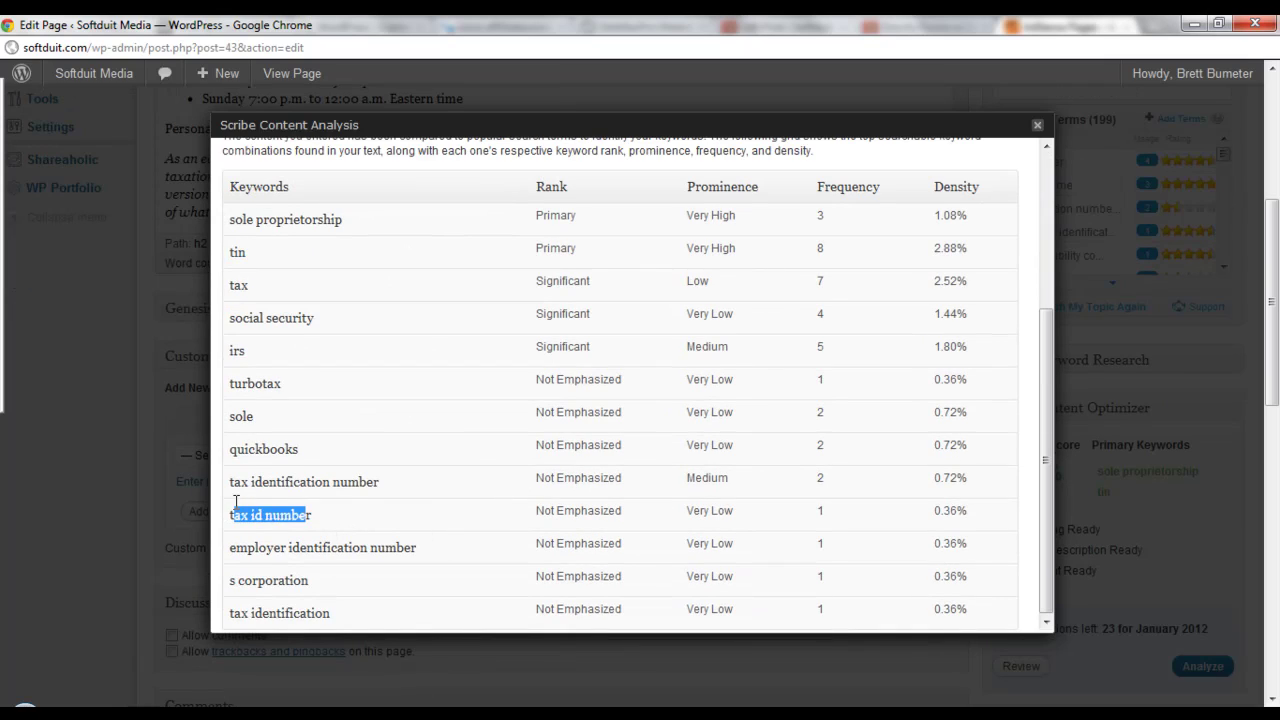
{"action": "left_click_drag", "start_coordinate": [371, 481], "coordinate": [243, 476]}
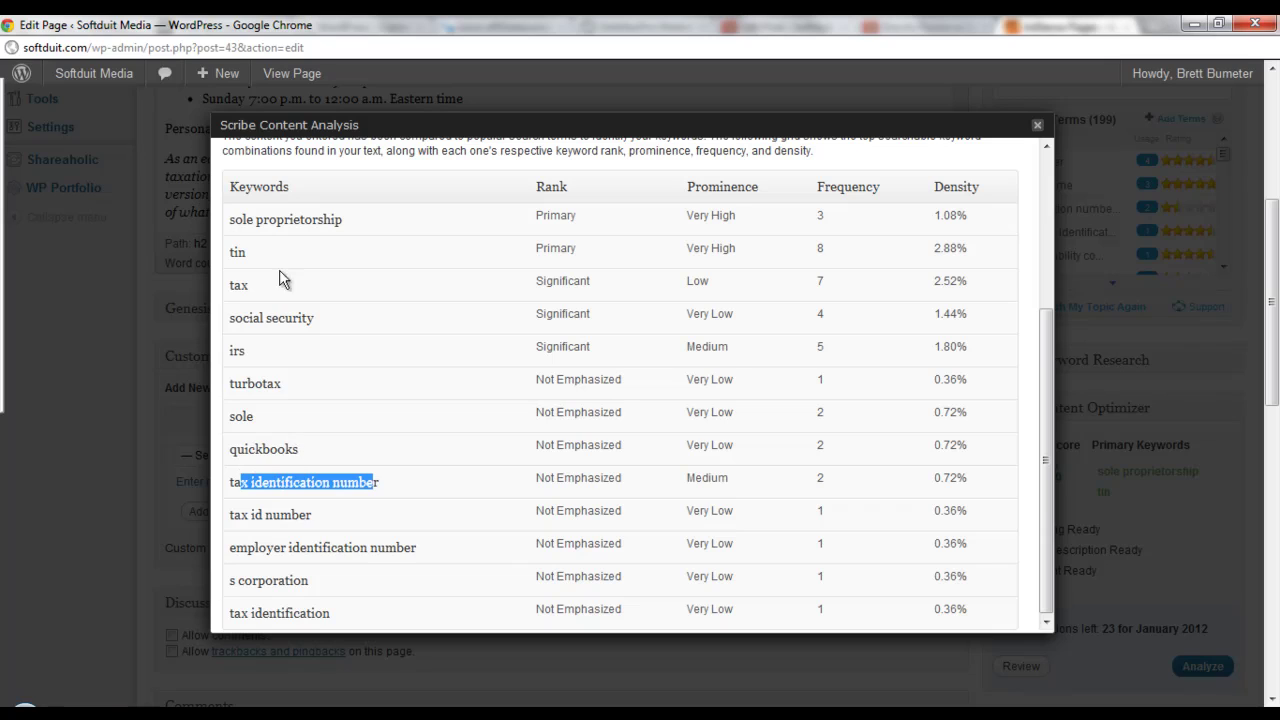
{"action": "left_click_drag", "start_coordinate": [262, 250], "coordinate": [230, 250]}
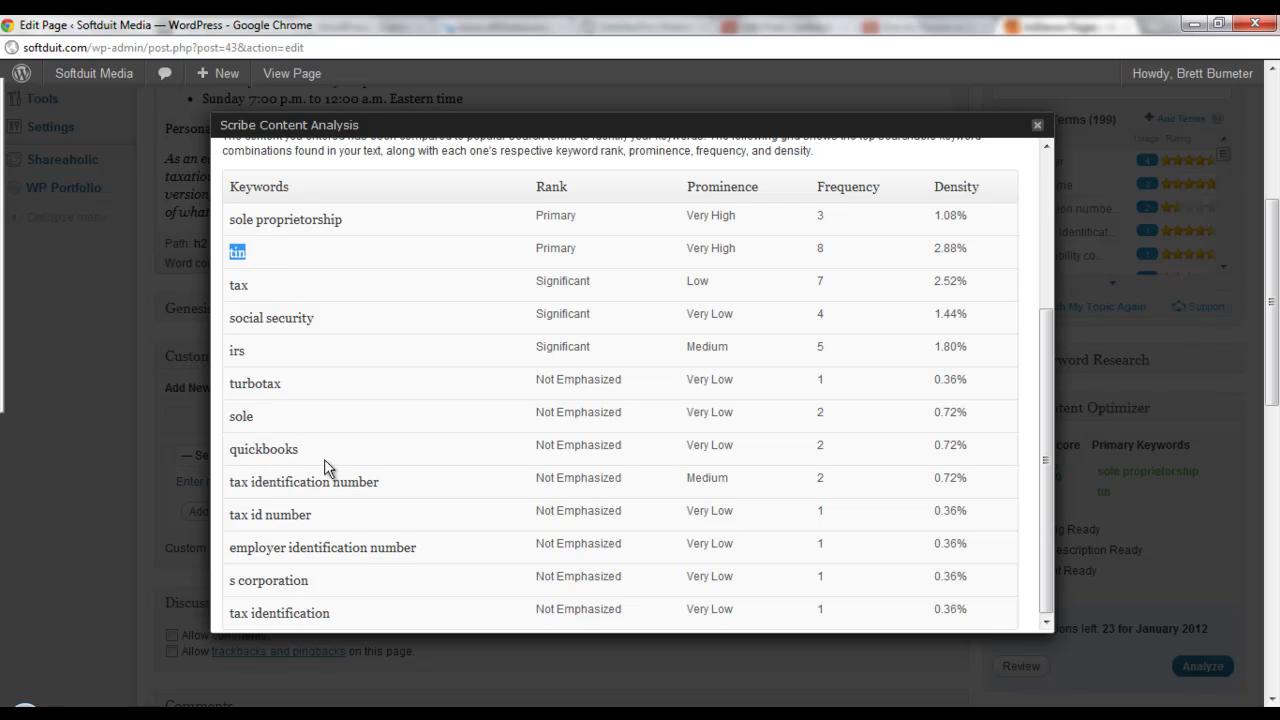
{"action": "left_click_drag", "start_coordinate": [354, 521], "coordinate": [235, 484]}
{"action": "left_click", "coordinate": [391, 224]}
{"action": "scroll", "coordinate": [517, 380], "scroll_direction": "up", "scroll_amount": 5}
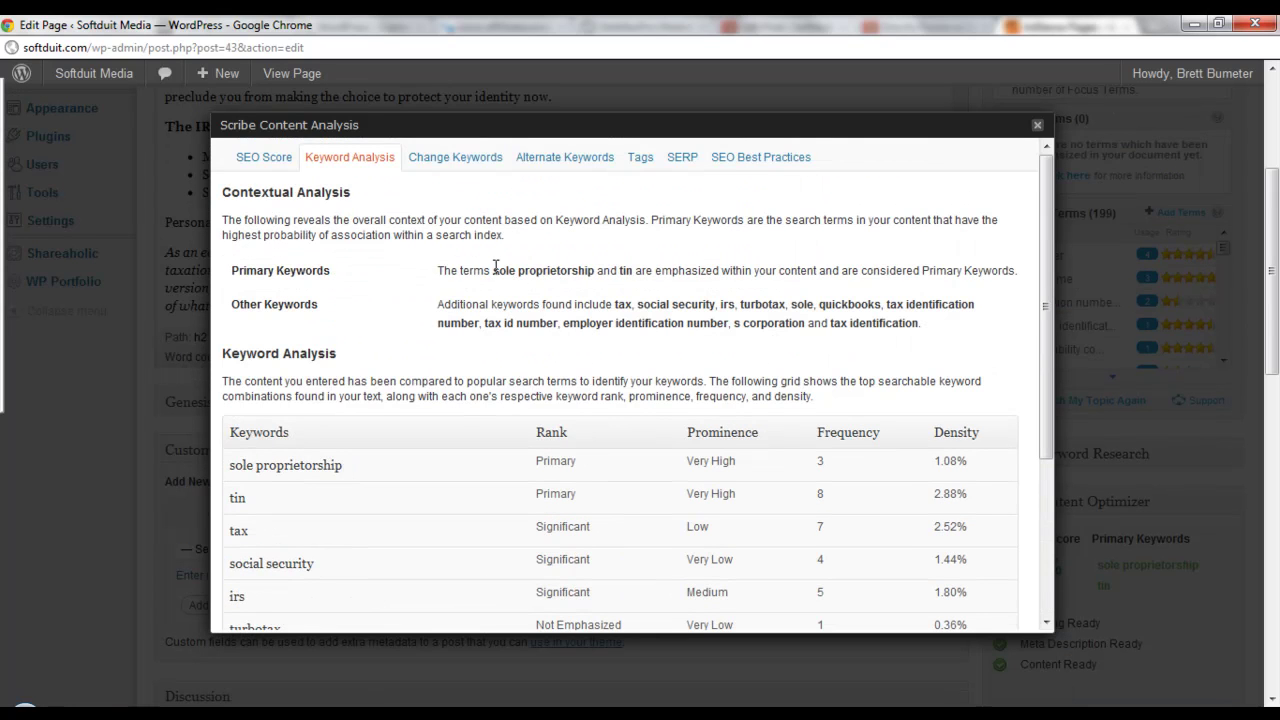
{"action": "left_click_drag", "start_coordinate": [494, 268], "coordinate": [634, 270]}
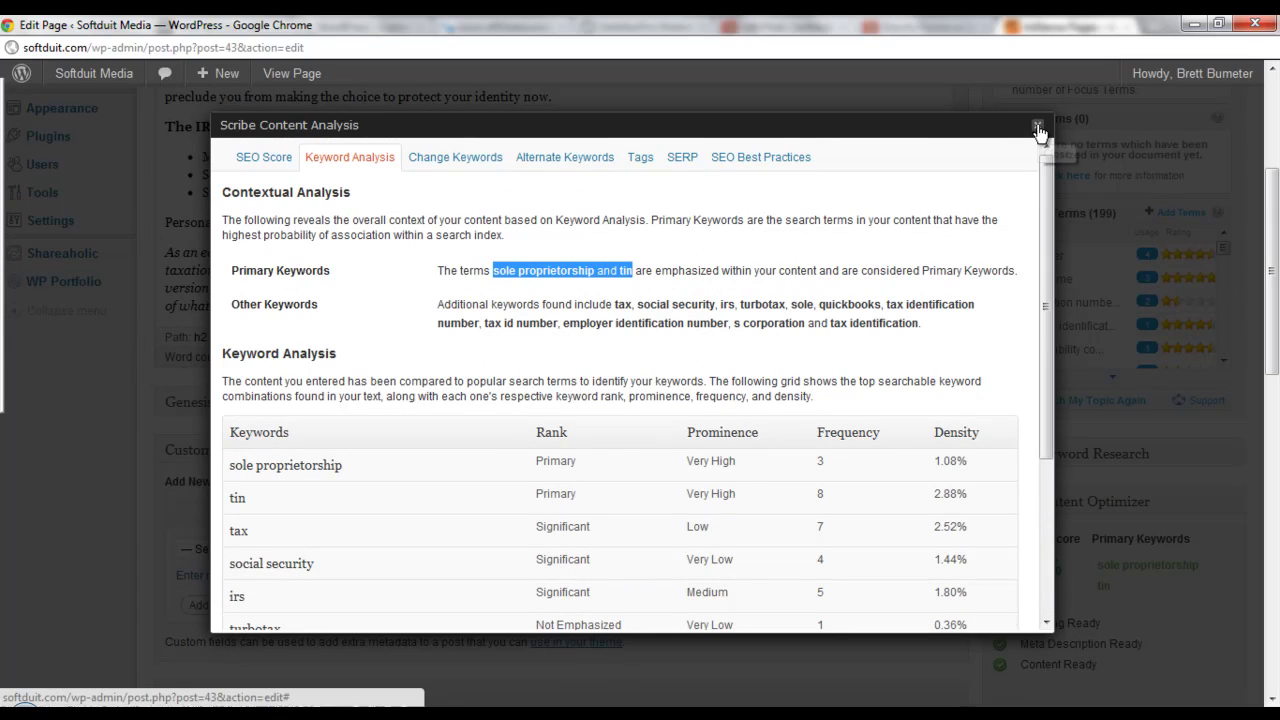
- Check the page's SERP preview in the Scribe analysis, and compare it with the description in All in One SEO Pack
{"action": "left_click", "coordinate": [682, 160]}
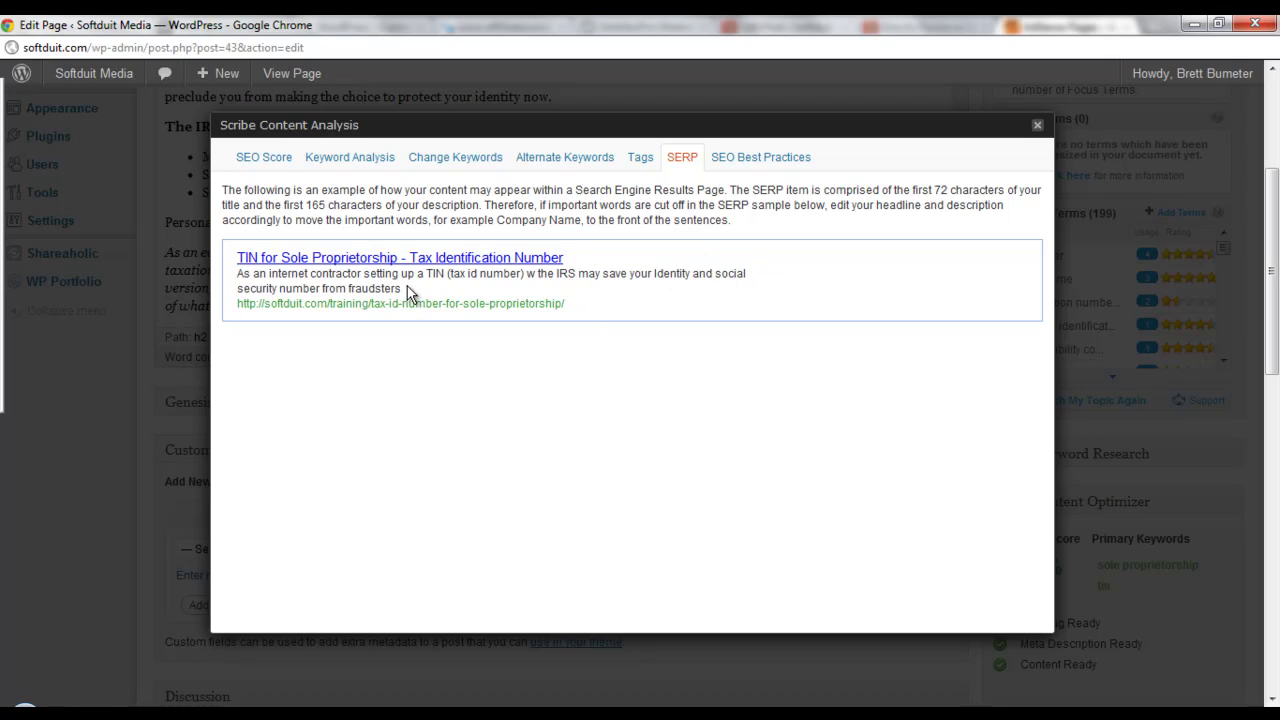
{"action": "left_click_drag", "start_coordinate": [405, 290], "coordinate": [239, 274]}
{"action": "left_click", "coordinate": [1037, 124]}
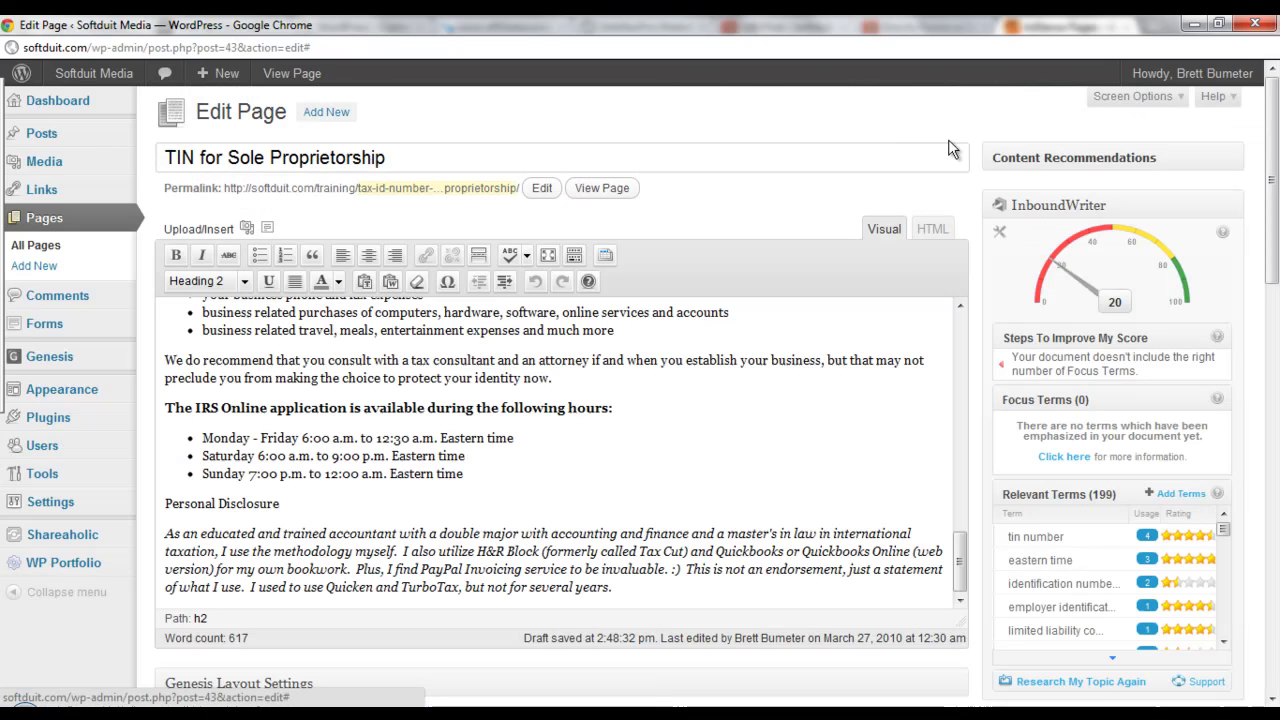
{"action": "scroll", "coordinate": [898, 406], "scroll_direction": "down", "scroll_amount": 3}
{"action": "scroll", "coordinate": [1000, 519], "scroll_direction": "down", "scroll_amount": 10}
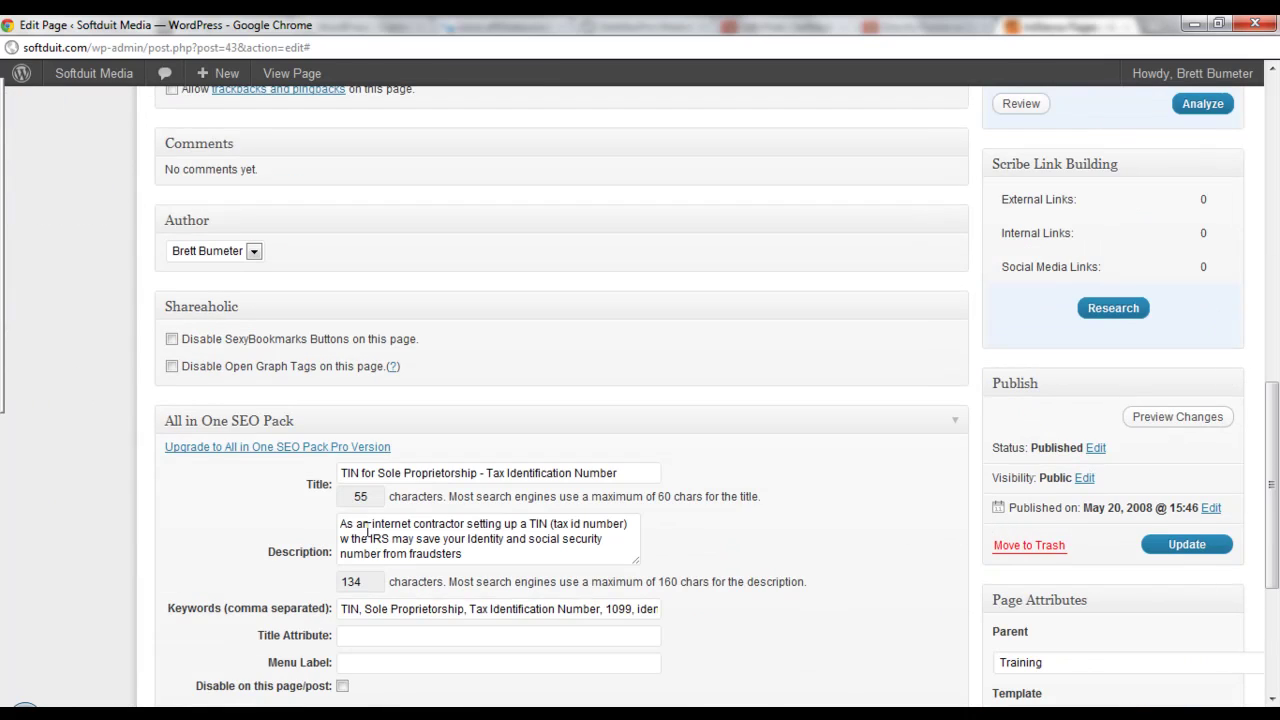
{"action": "left_click_drag", "start_coordinate": [502, 541], "coordinate": [397, 513]}
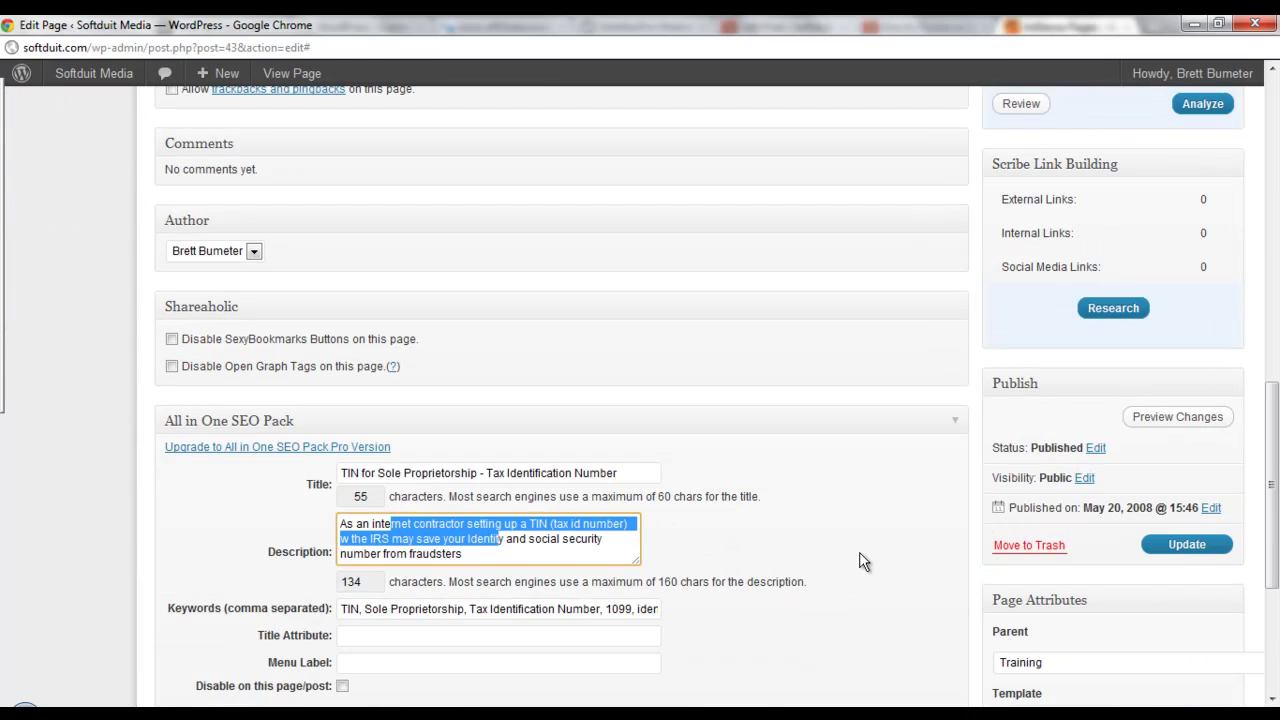
- Set the advertising strategy in InboundWriter's advanced settings to Somewhat Important
{"action": "scroll", "coordinate": [866, 550], "scroll_direction": "up", "scroll_amount": 3}
{"action": "scroll", "coordinate": [877, 562], "scroll_direction": "up", "scroll_amount": 6}
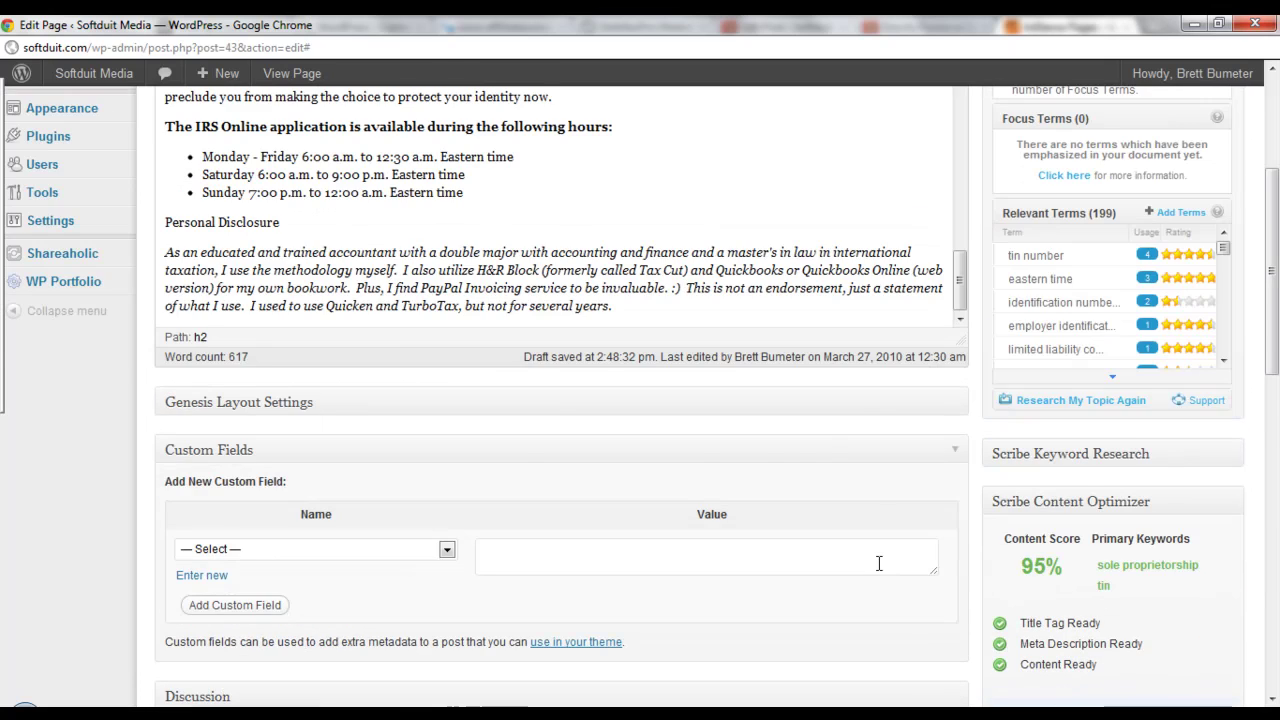
{"action": "left_click_drag", "start_coordinate": [966, 472], "coordinate": [962, 296]}
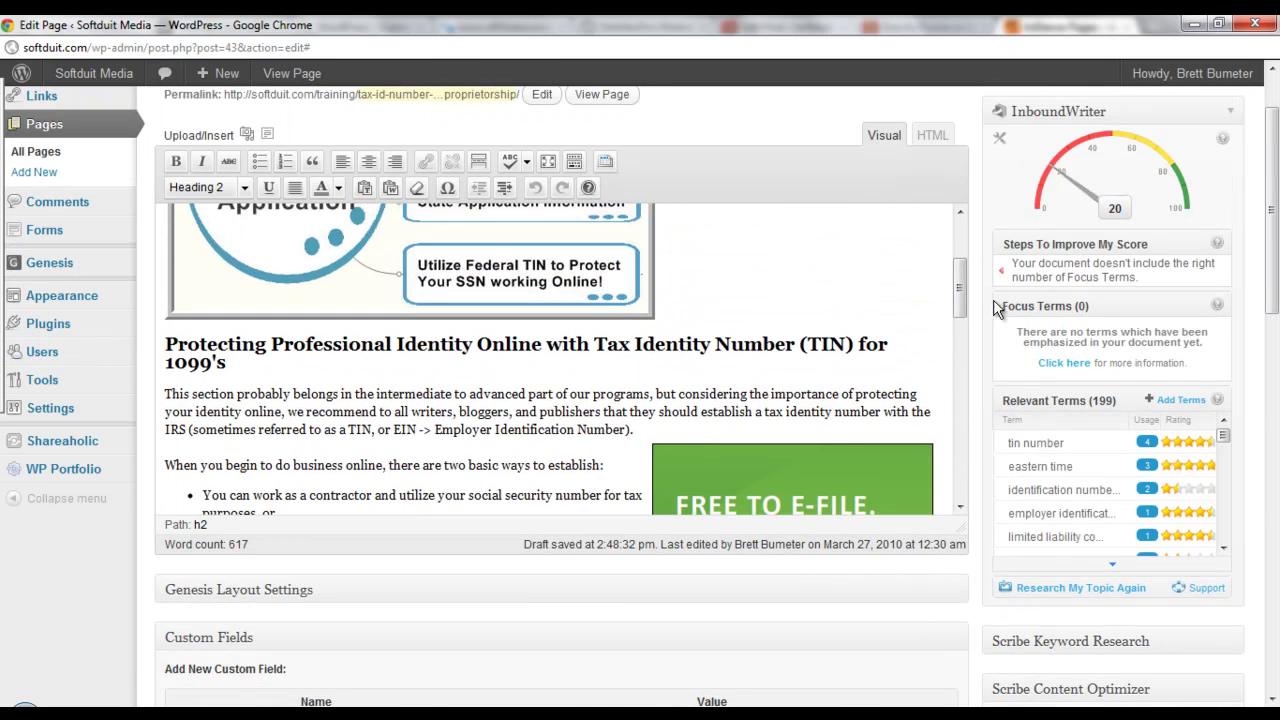
{"action": "left_click", "coordinate": [1002, 150]}
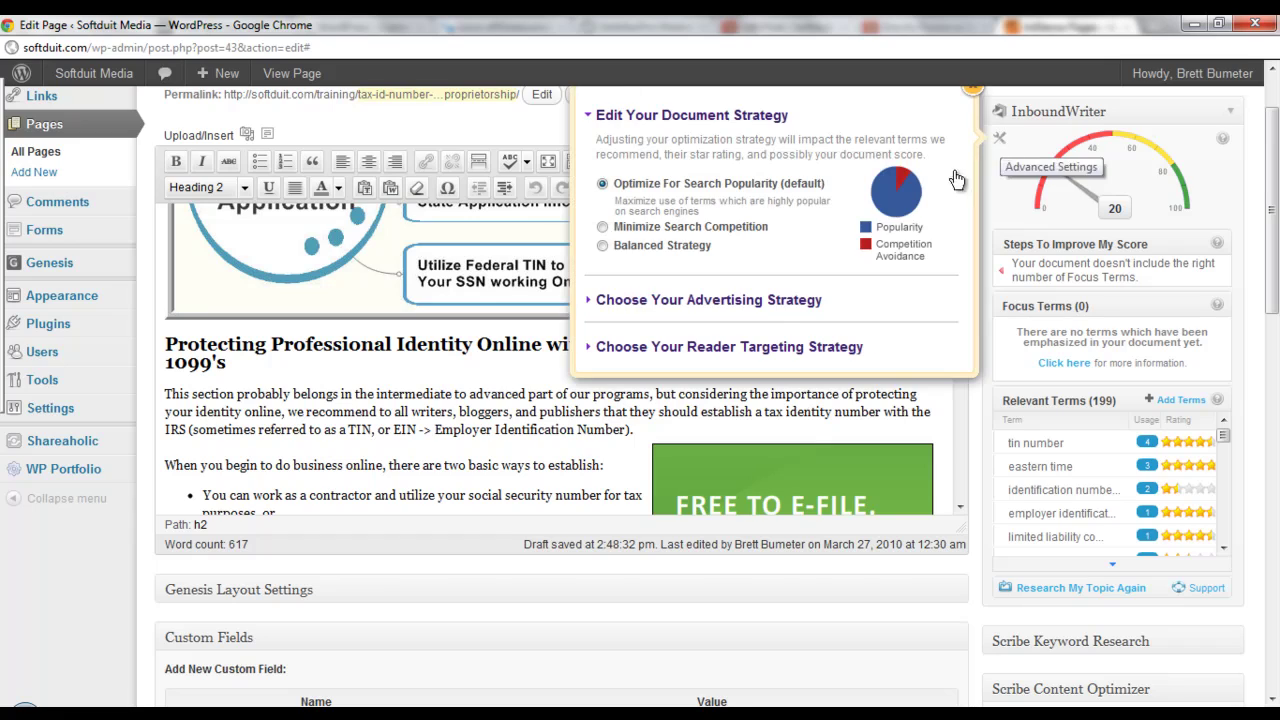
{"action": "left_click", "coordinate": [588, 117]}
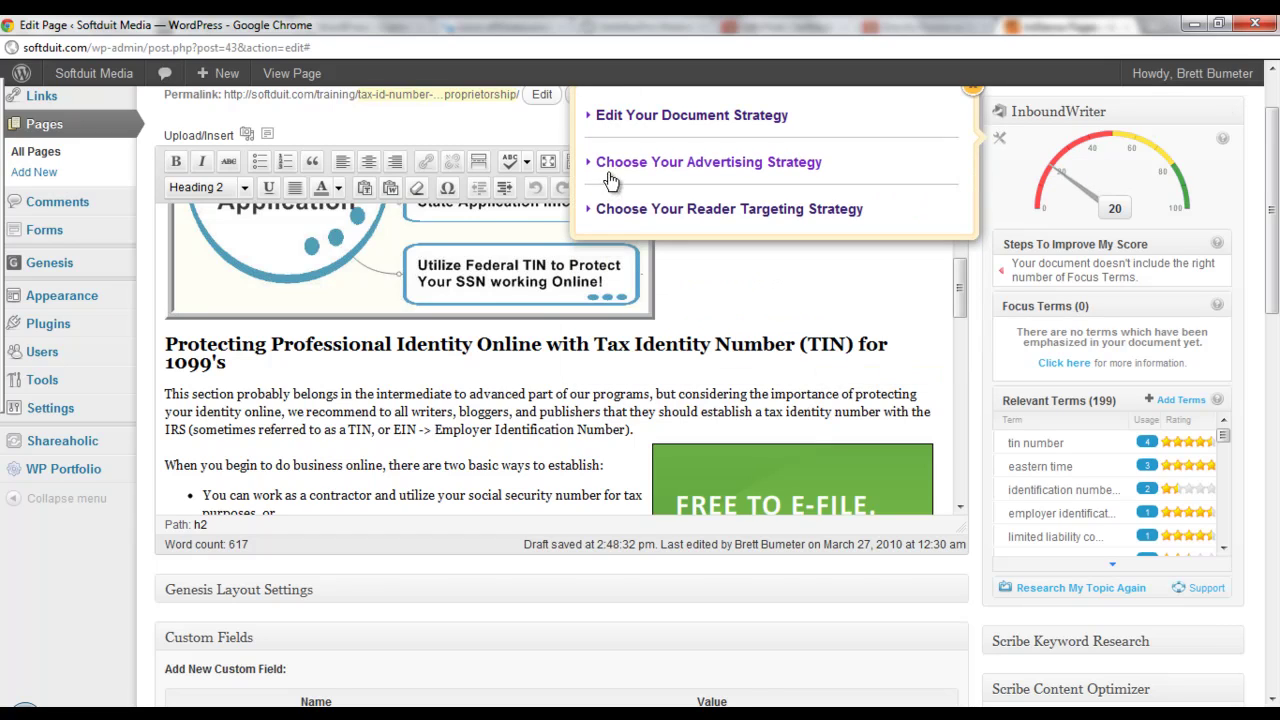
{"action": "left_click", "coordinate": [606, 165]}
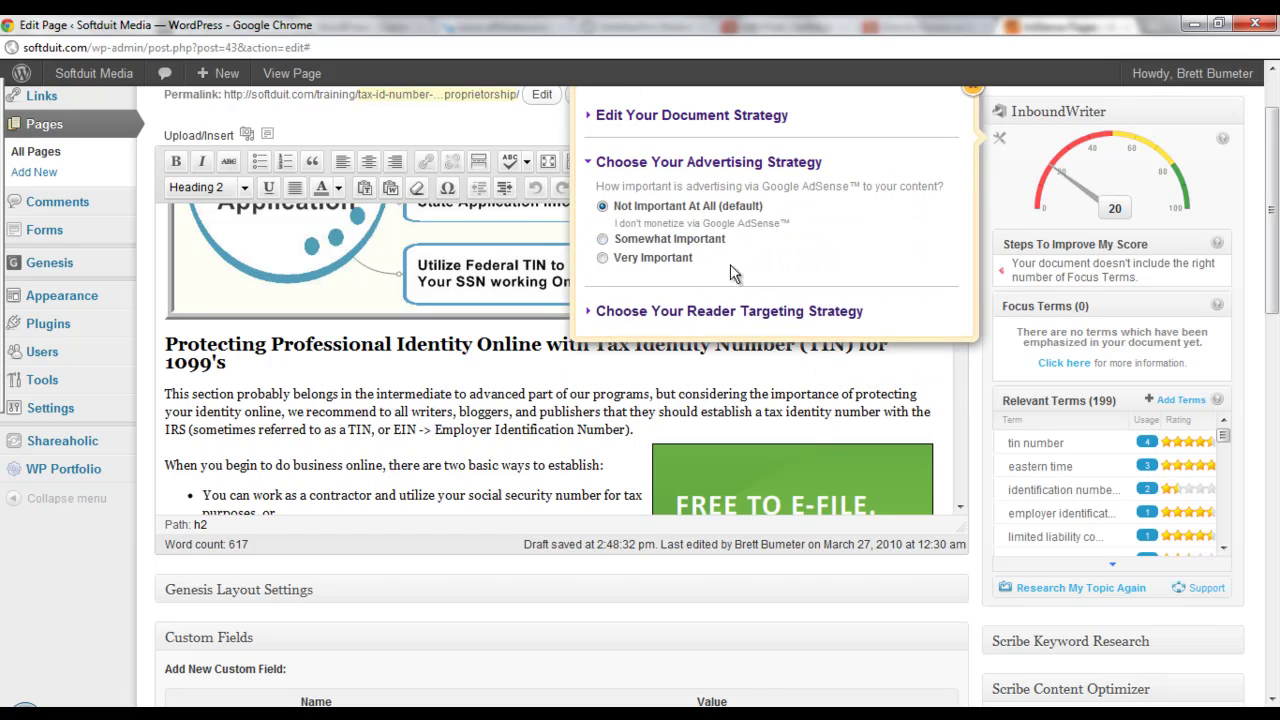
{"action": "left_click", "coordinate": [602, 239]}
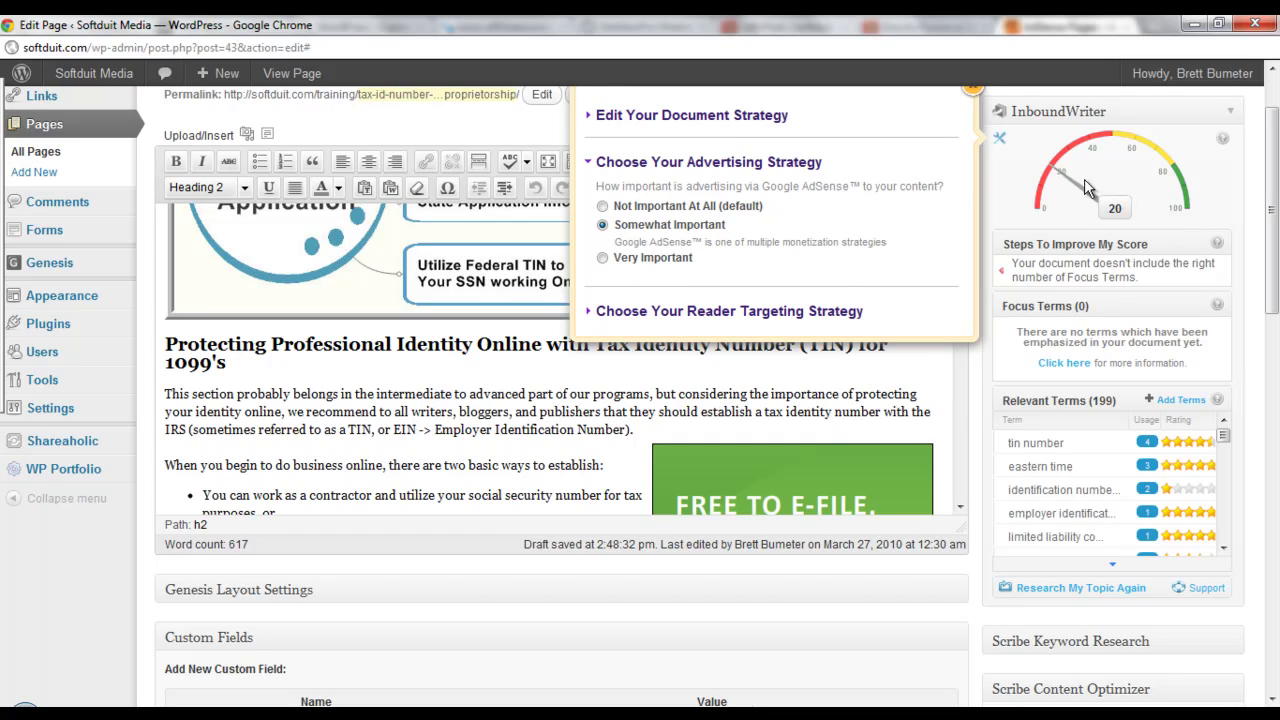
- Set InboundWriter's reader targeting strategy to High School and close the advanced settings
{"action": "left_click", "coordinate": [625, 313]}
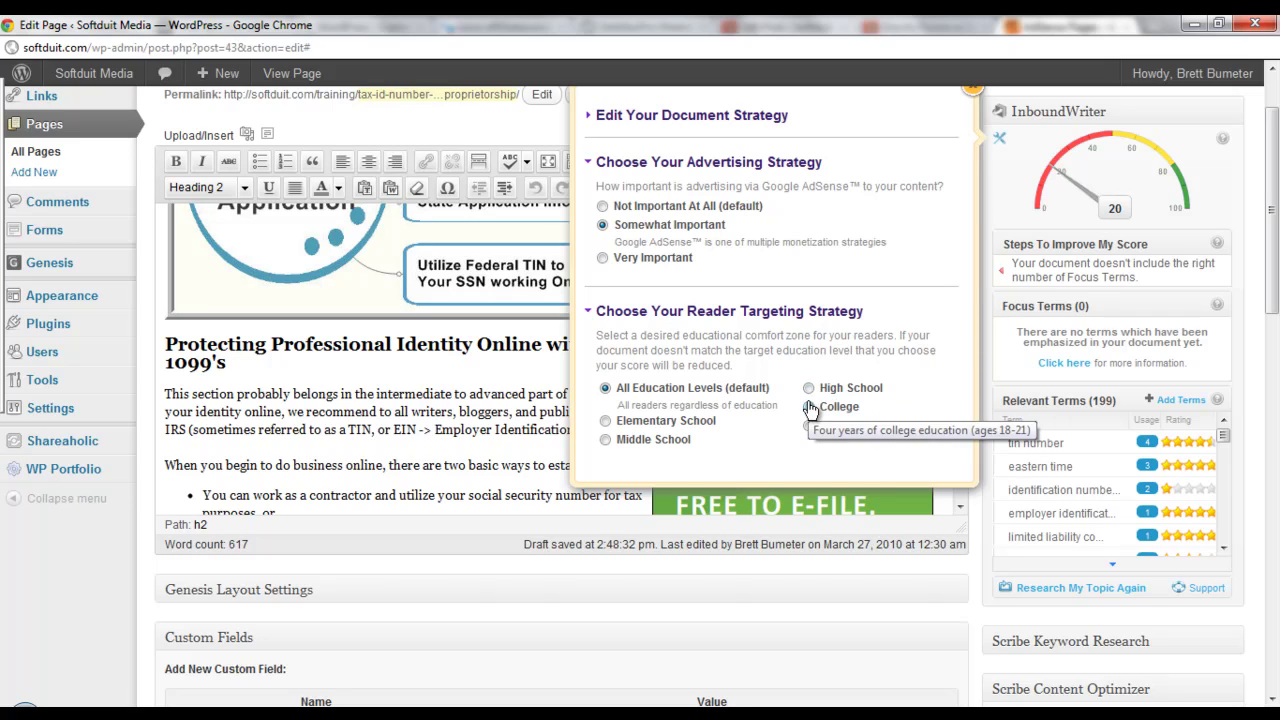
{"action": "left_click", "coordinate": [809, 388]}
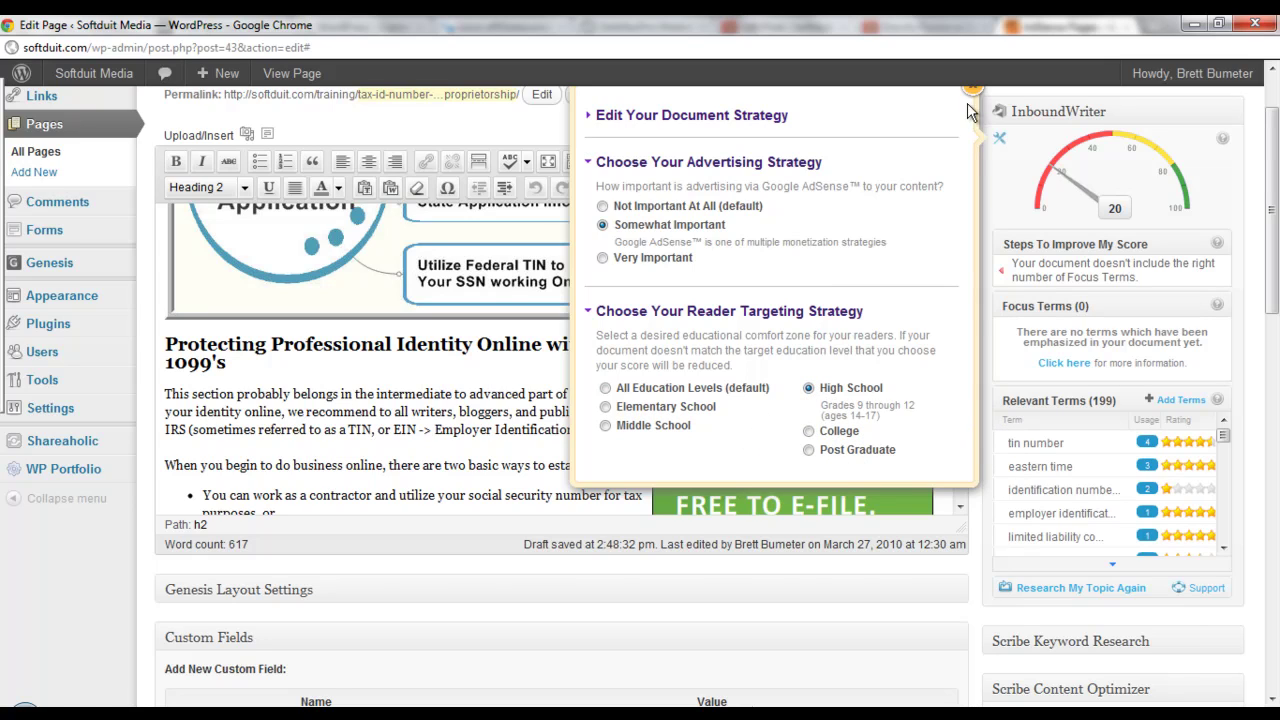
{"action": "left_click", "coordinate": [972, 88]}
- Read through the page's body text from the Tax Identity Number heading down to the paragraph about the W-9 form
{"action": "left_click", "coordinate": [590, 412]}
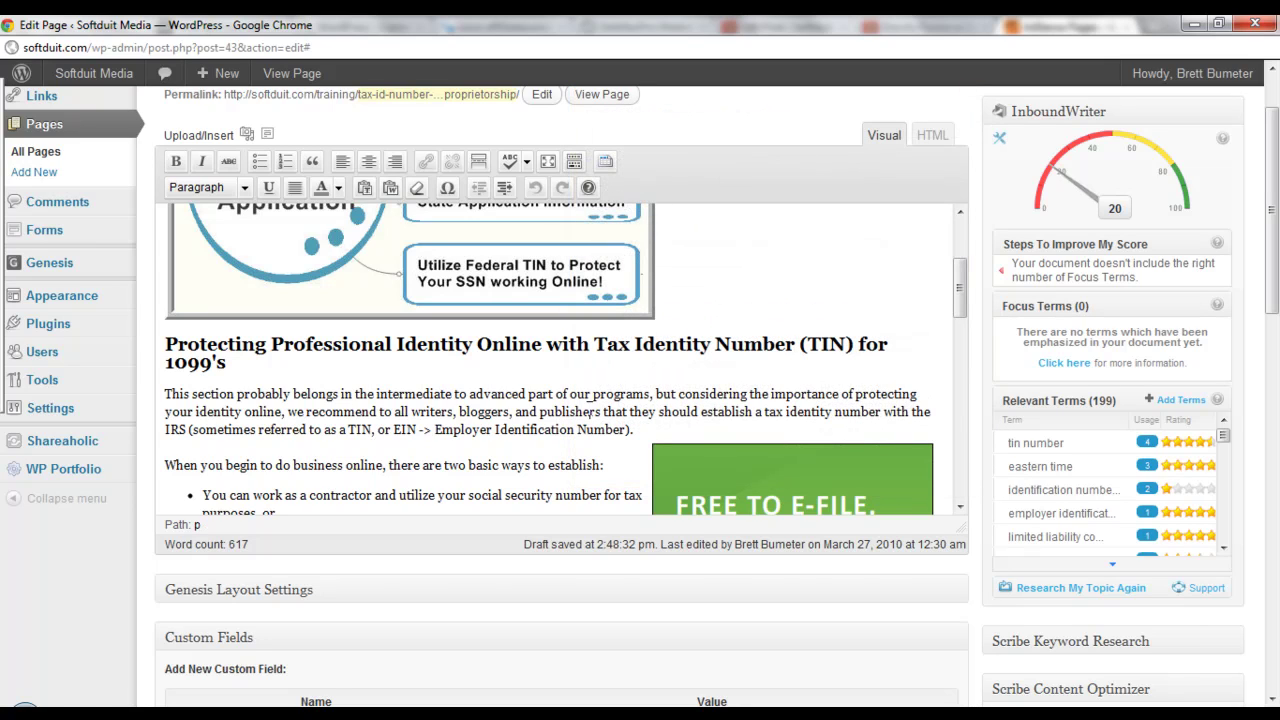
{"action": "scroll", "coordinate": [590, 410], "scroll_direction": "down", "scroll_amount": 3}
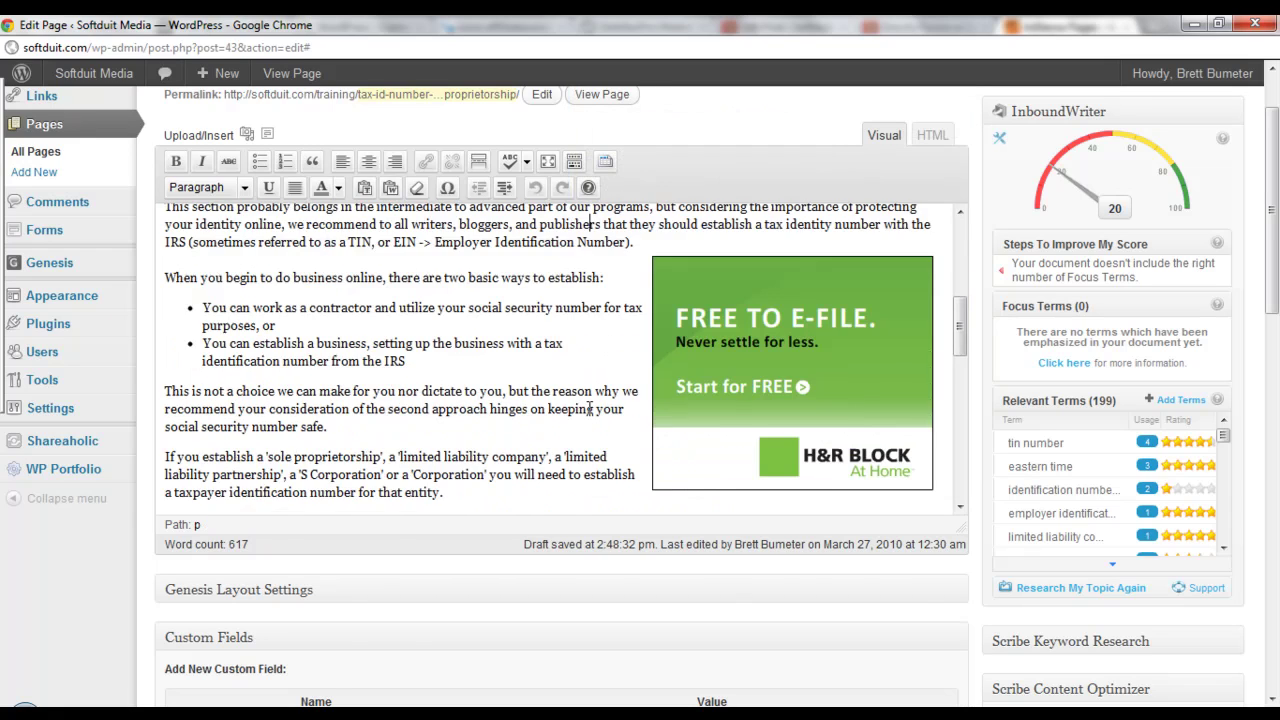
{"action": "scroll", "coordinate": [590, 410], "scroll_direction": "up", "scroll_amount": 3}
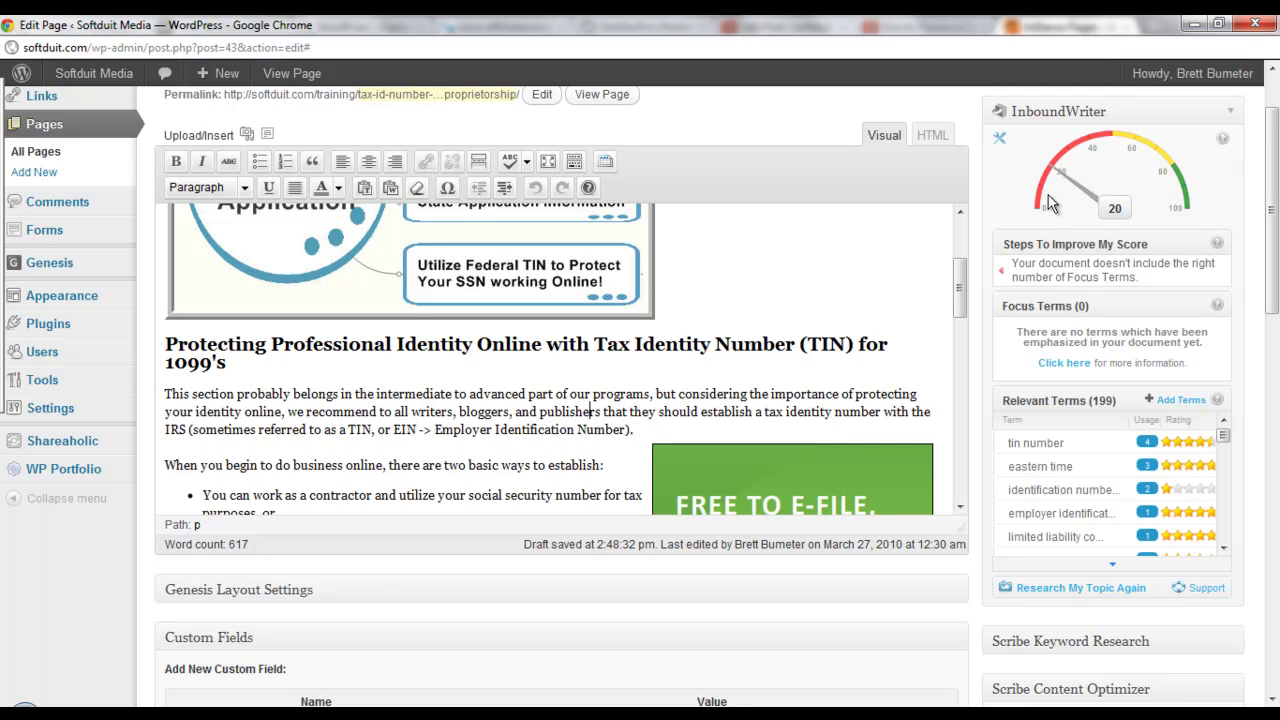
{"action": "scroll", "coordinate": [590, 410], "scroll_direction": "up", "scroll_amount": 2}
{"action": "scroll", "coordinate": [634, 394], "scroll_direction": "down", "scroll_amount": 6}
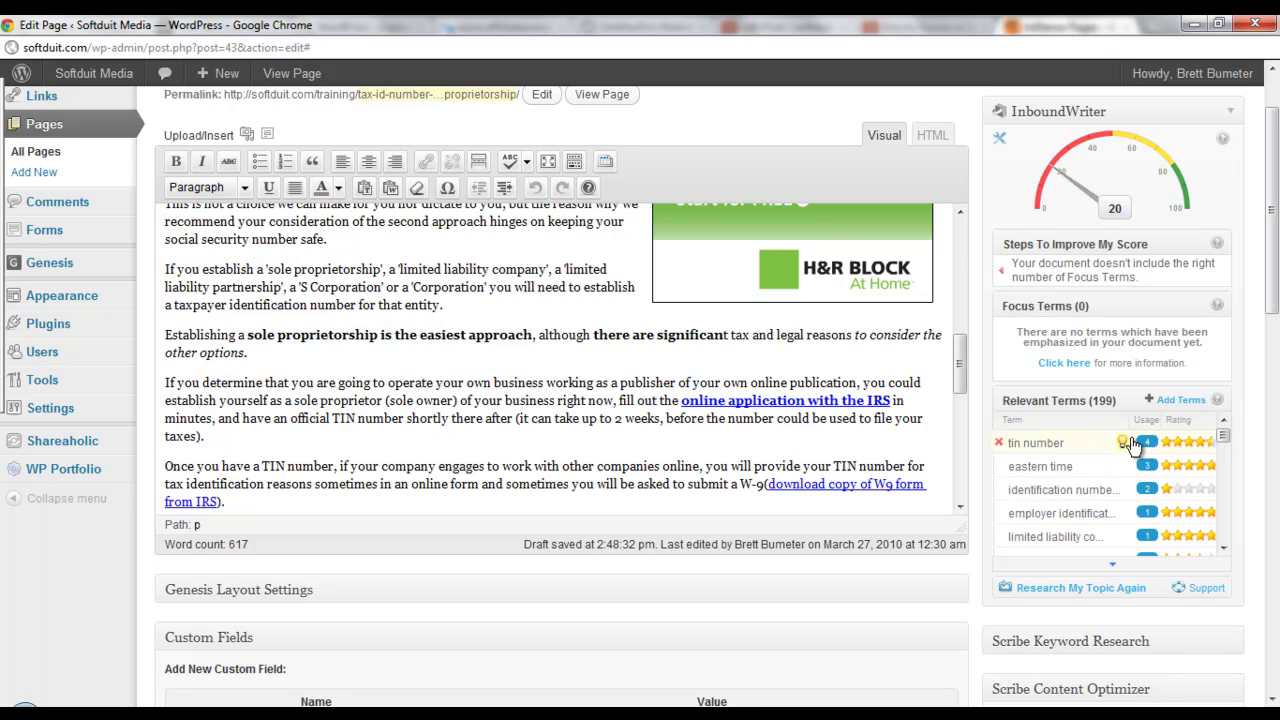
- Add the terms tin number, Tax Id Number, Tax Identification Number, EIN and Sole propreitorship to InboundWriter's relevant terms
{"action": "left_click", "coordinate": [1181, 401]}
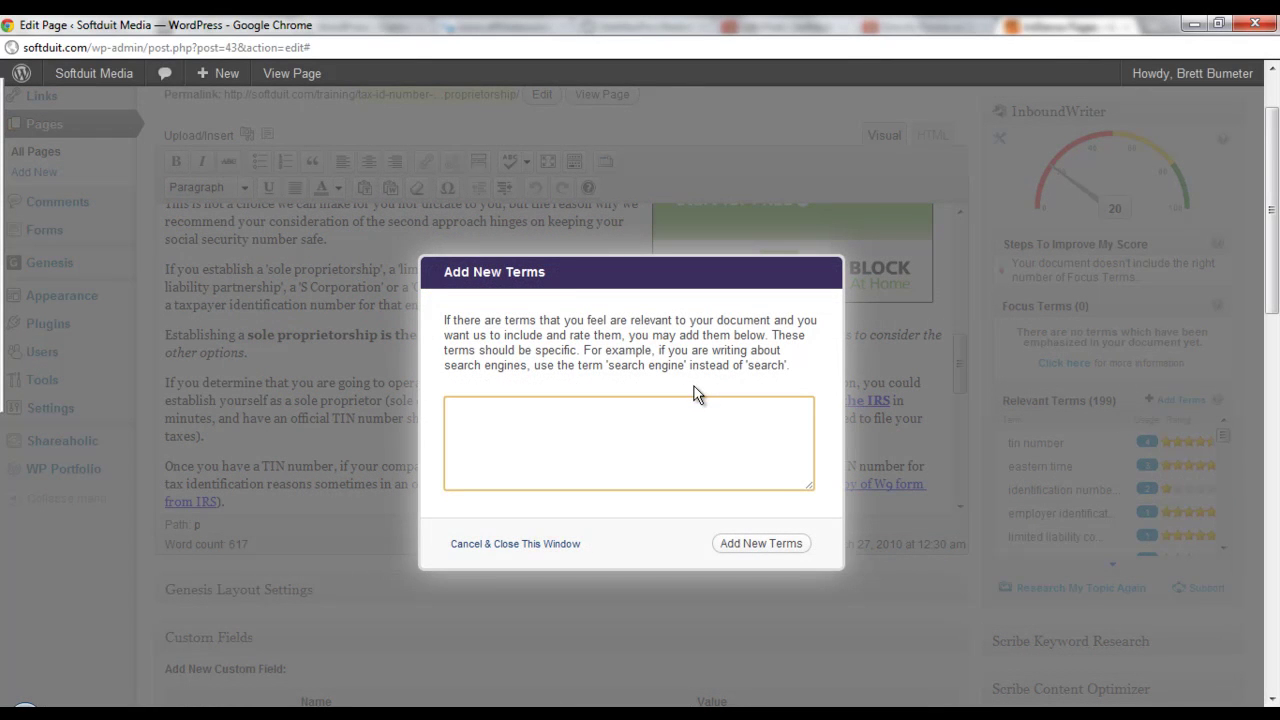
{"action": "type", "text": "tin number"}
{"action": "key", "text": "Return"}
{"action": "type", "text": "Tax Id Number "}
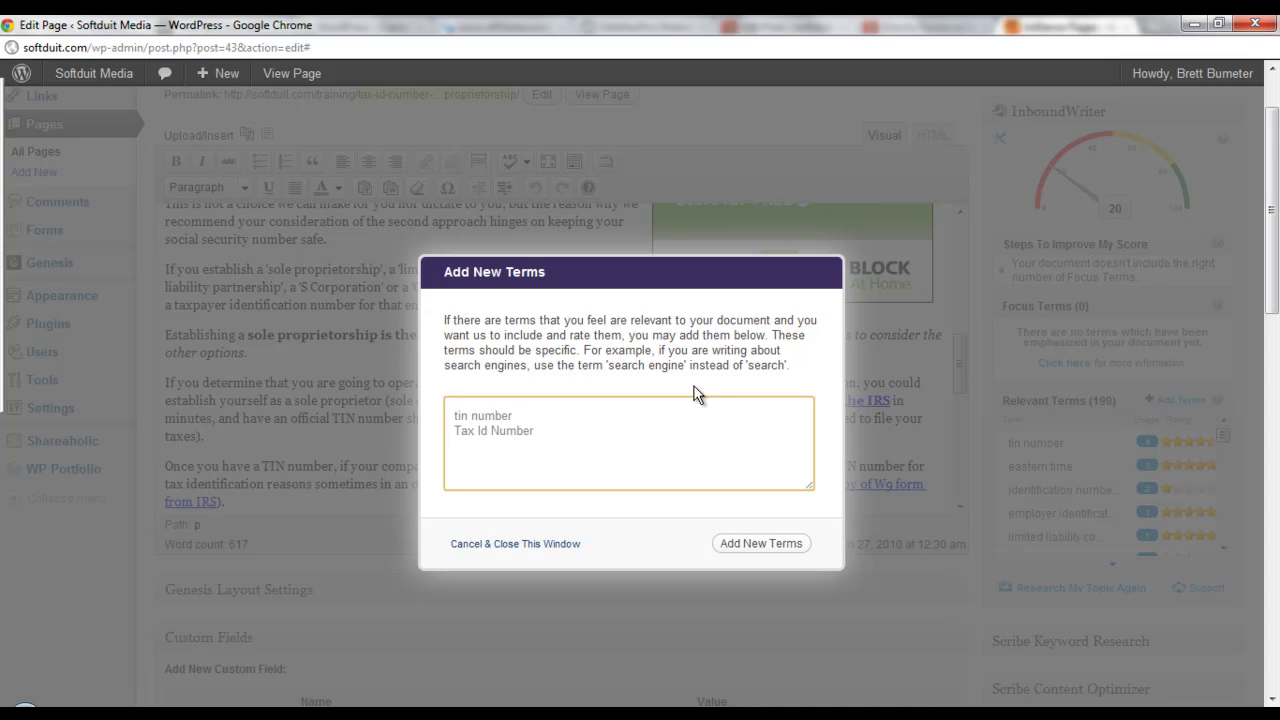
{"action": "type", "text": "Tax Identification Number"}
{"action": "key", "text": "Return"}
{"action": "type", "text": "EIN"}
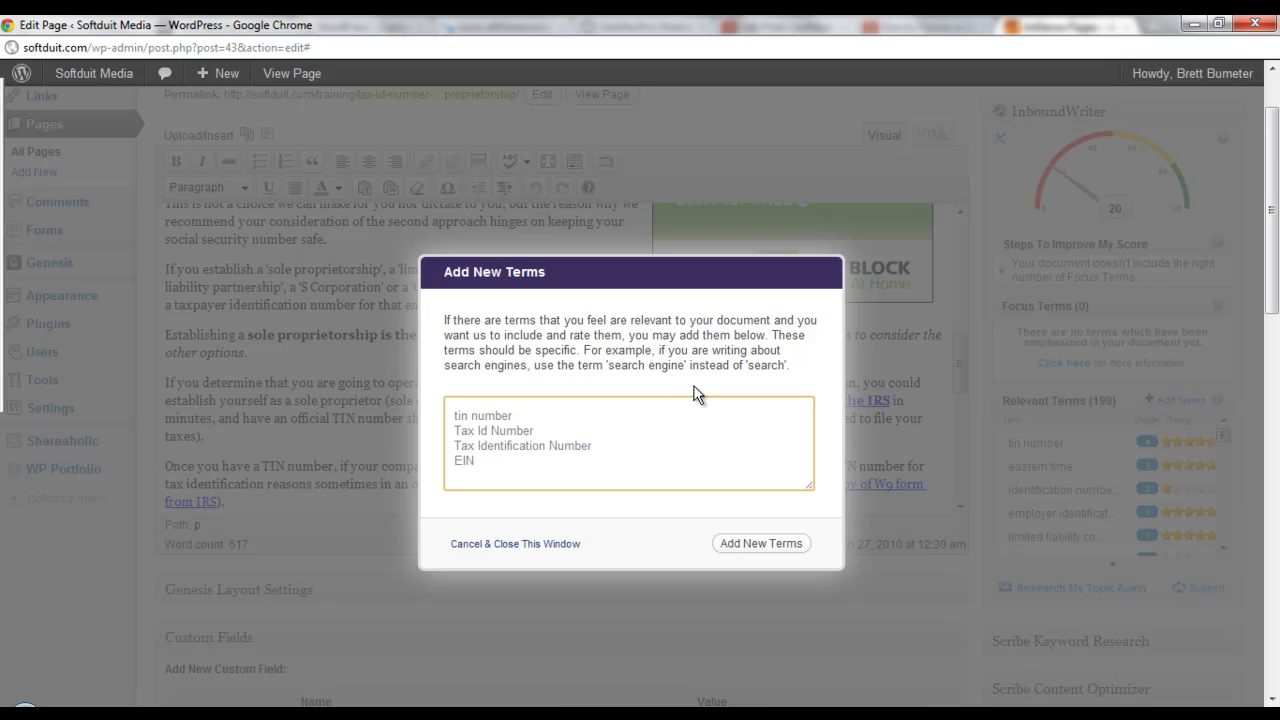
{"action": "key", "text": "Return"}
{"action": "type", "text": "So"}
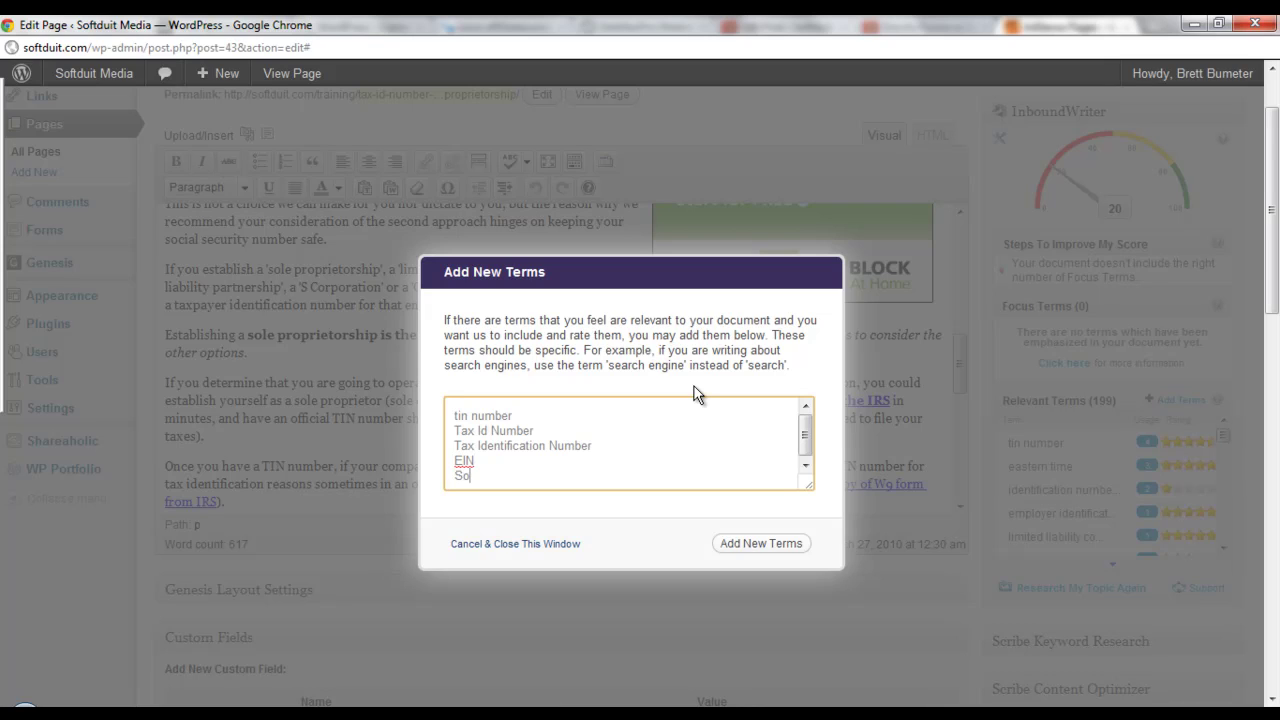
{"action": "type", "text": "le propreitorship"}
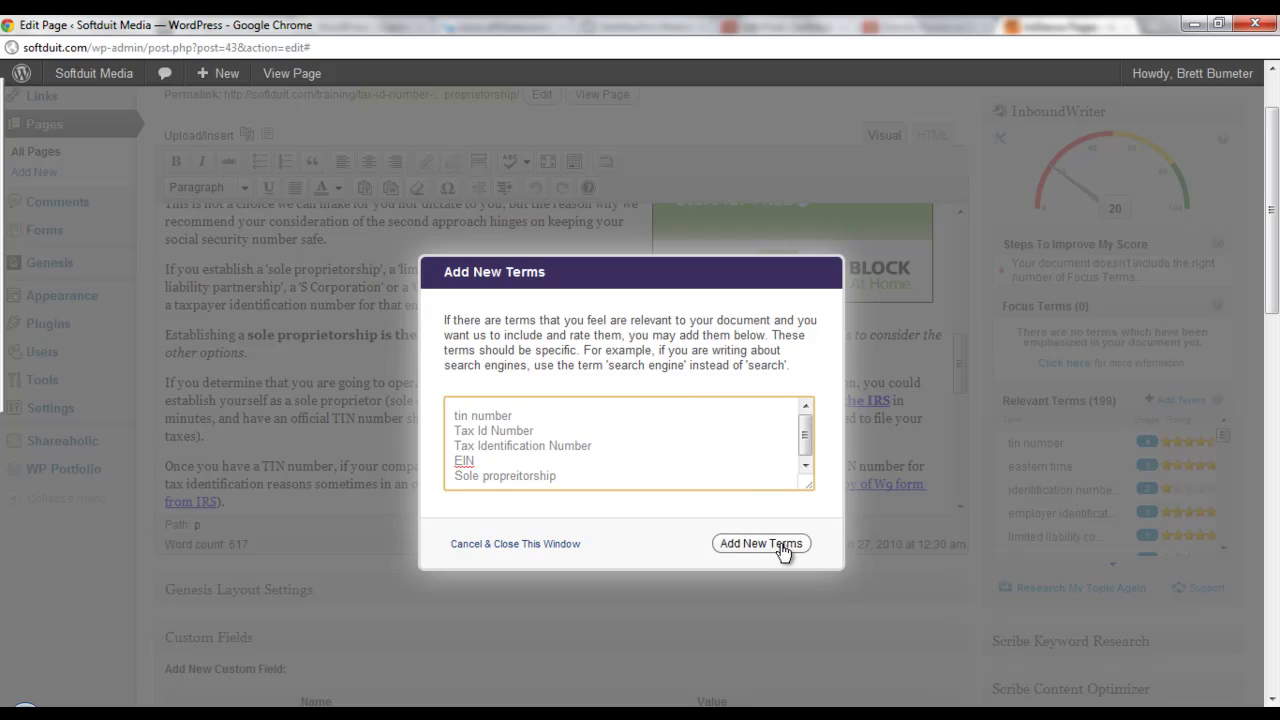
{"action": "left_click", "coordinate": [735, 543]}
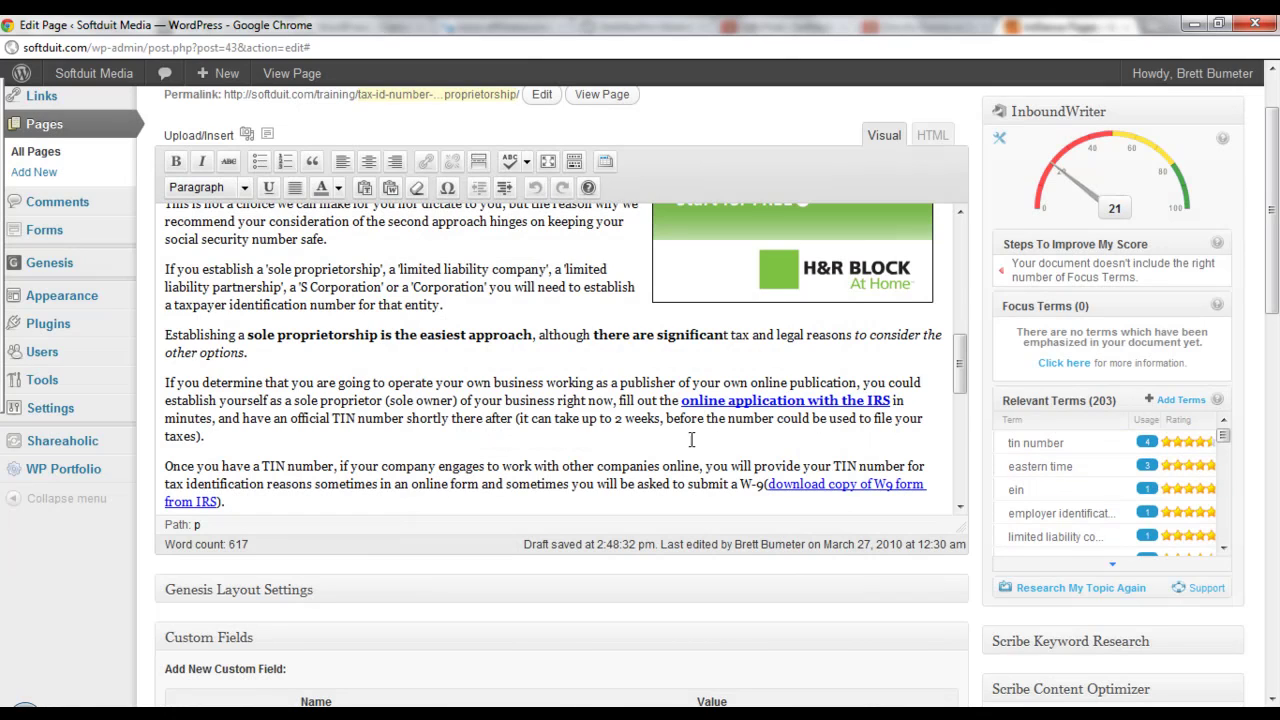
- Review the research excerpts for "tin number" and "employer identification number", and browse the Relevant Terms list down to the tax identification entry
{"action": "left_click", "coordinate": [1226, 550]}
{"action": "left_click", "coordinate": [1226, 550]}
{"action": "left_click_drag", "start_coordinate": [1222, 440], "coordinate": [1221, 424]}
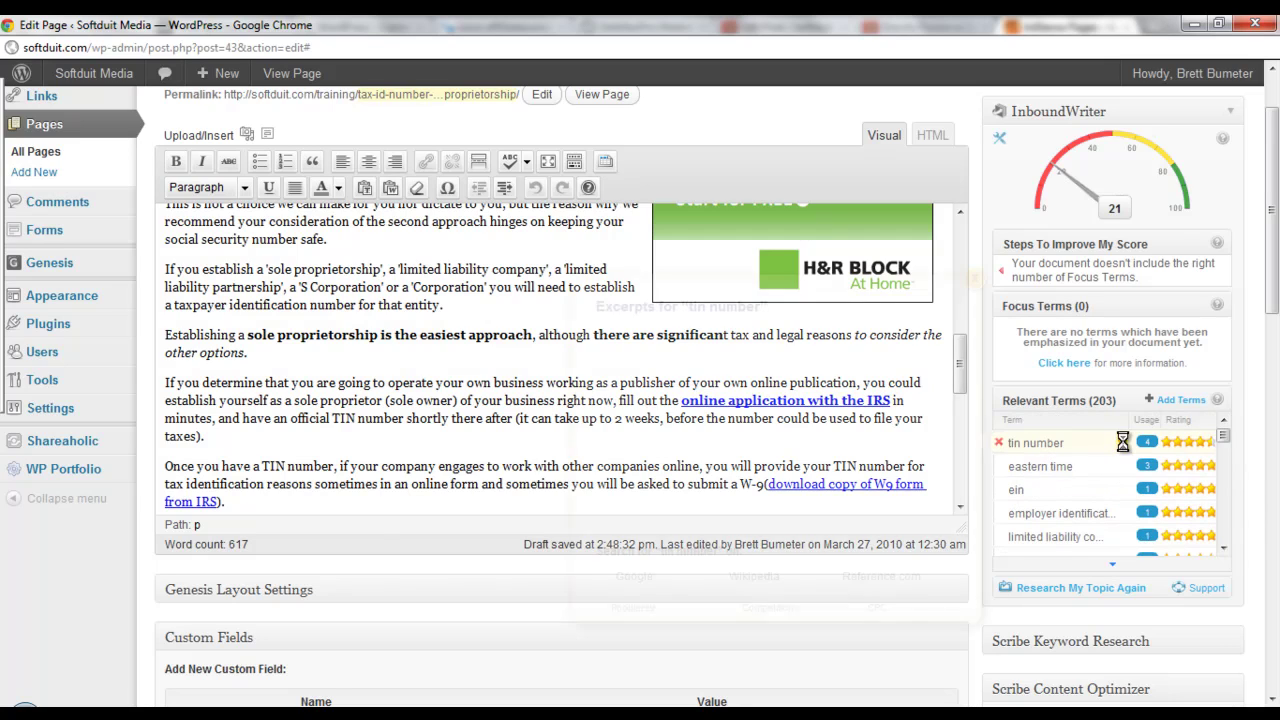
{"action": "left_click", "coordinate": [1125, 445]}
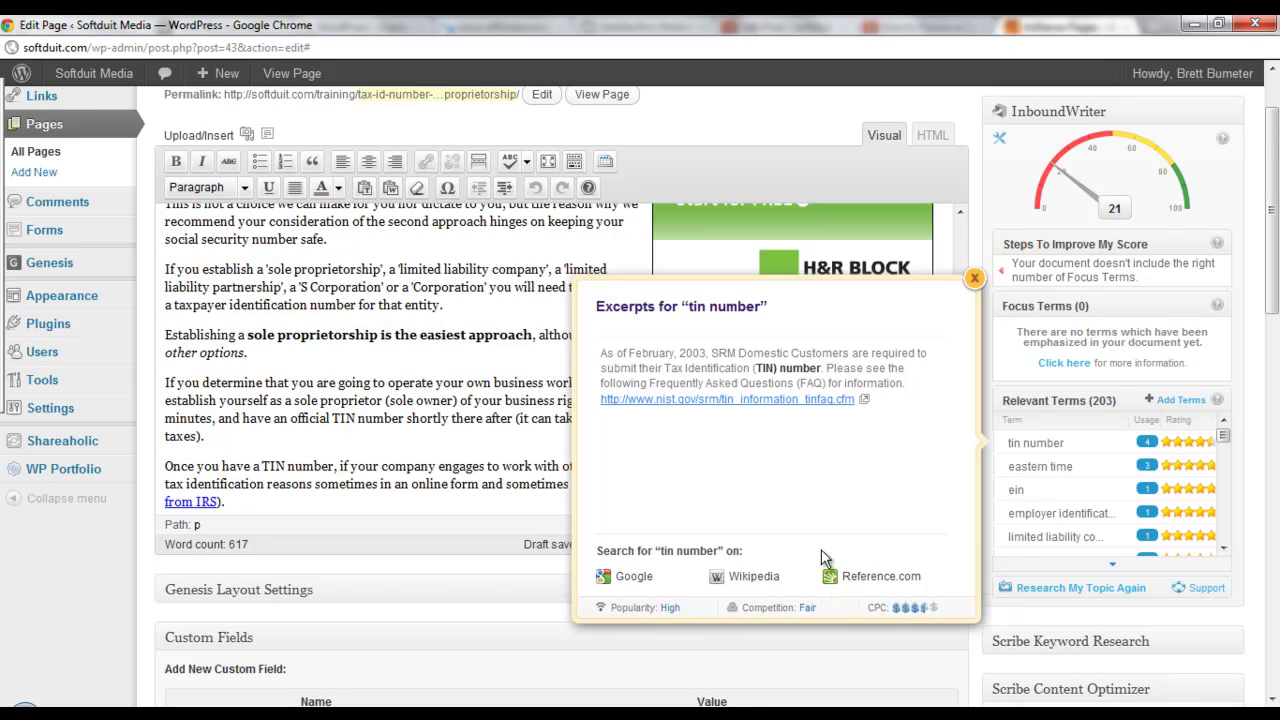
{"action": "left_click", "coordinate": [974, 278]}
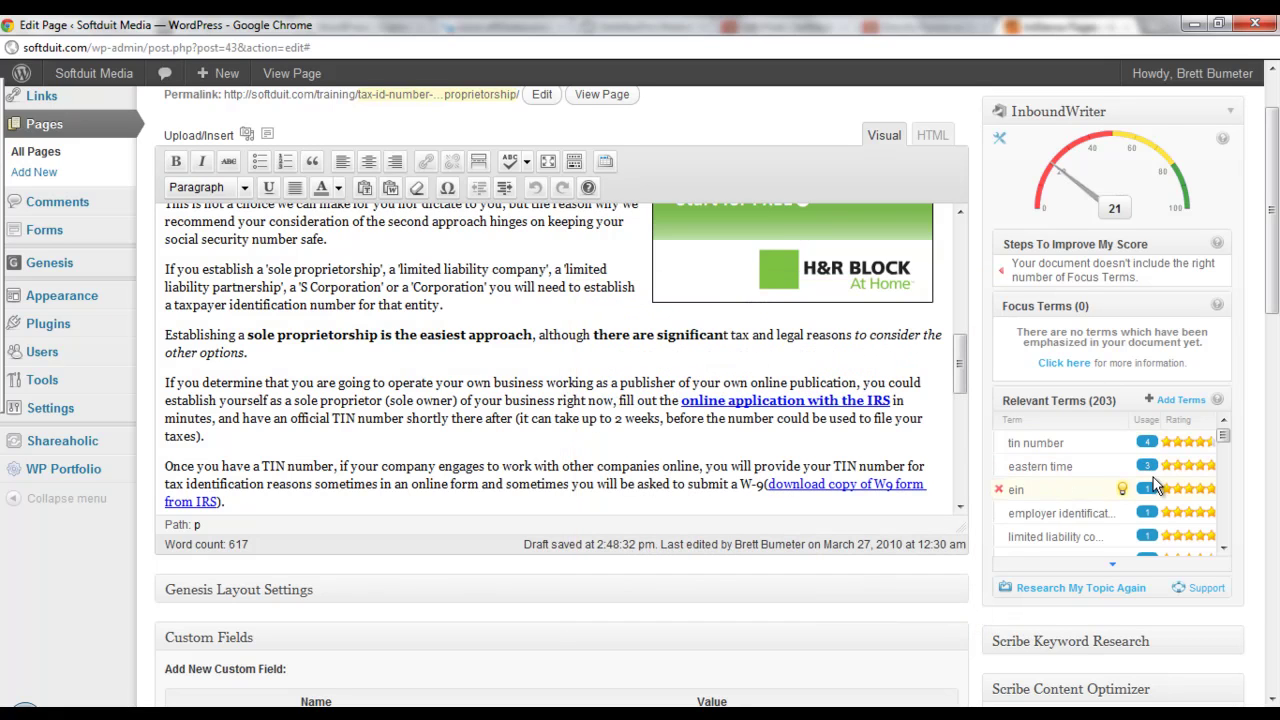
{"action": "left_click", "coordinate": [1123, 515]}
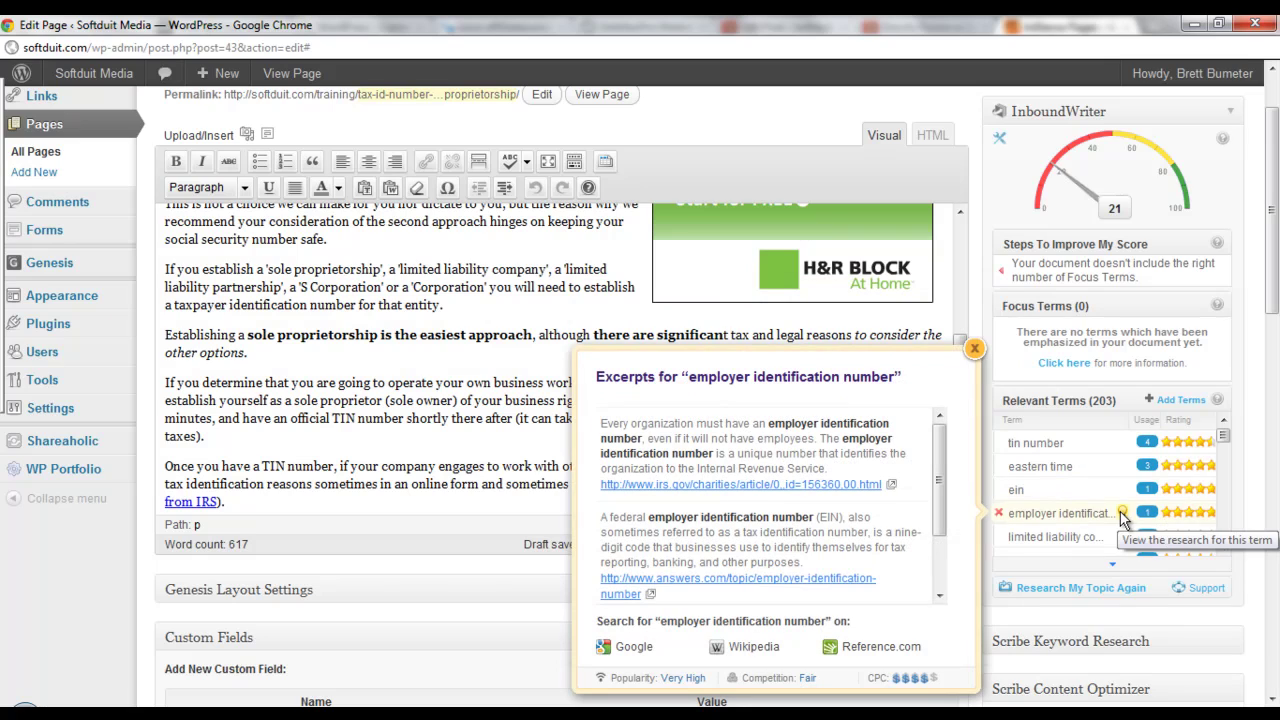
{"action": "left_click", "coordinate": [974, 350]}
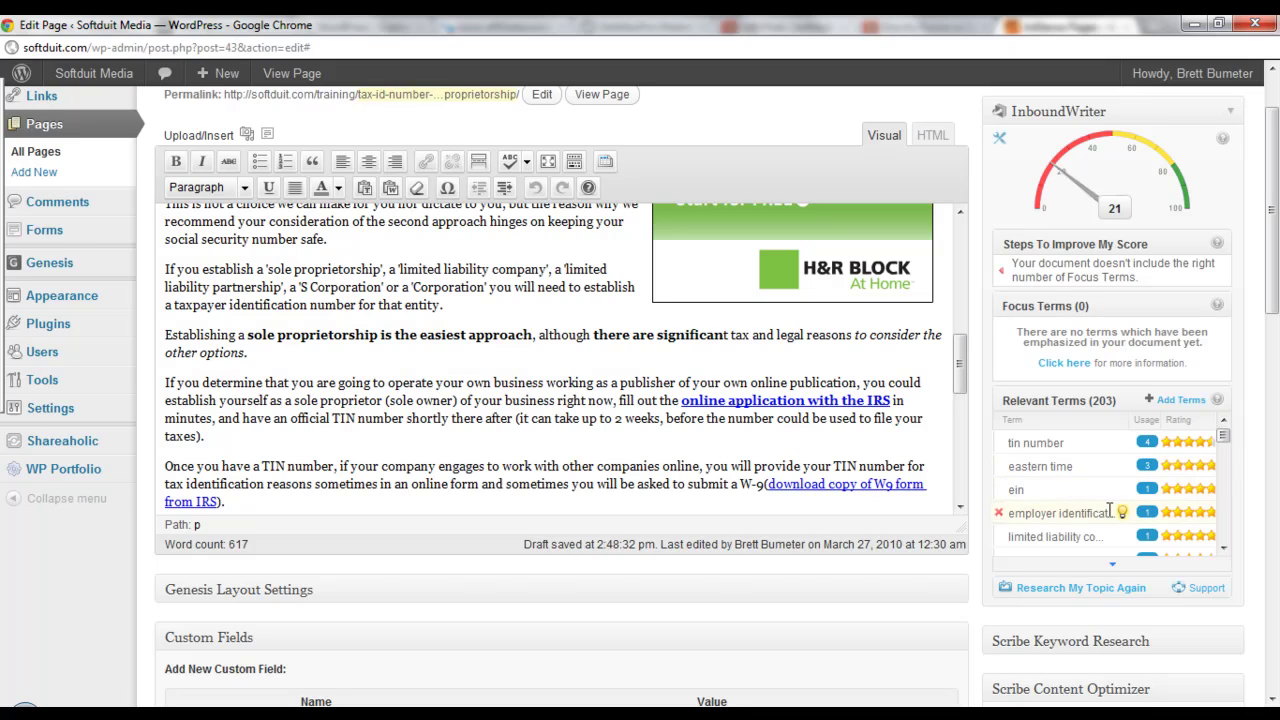
{"action": "left_click_drag", "start_coordinate": [1025, 518], "coordinate": [1113, 514]}
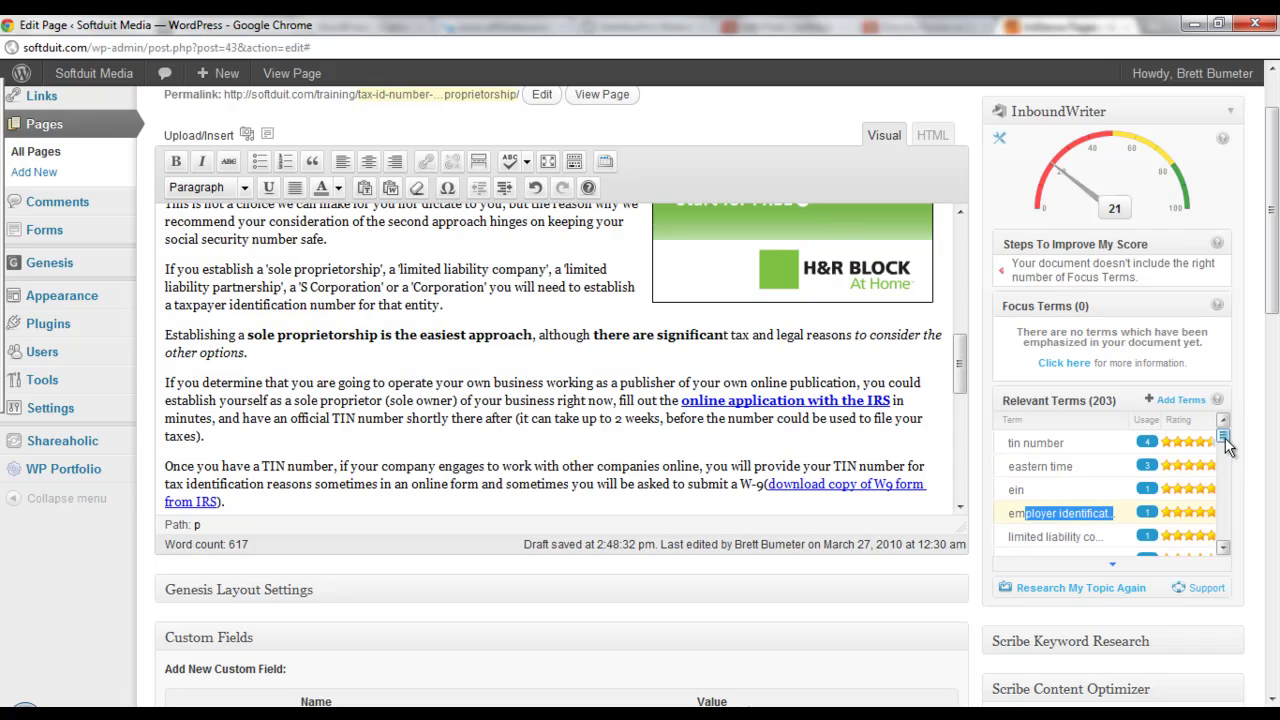
{"action": "left_click", "coordinate": [1225, 549]}
{"action": "left_click", "coordinate": [1225, 549]}
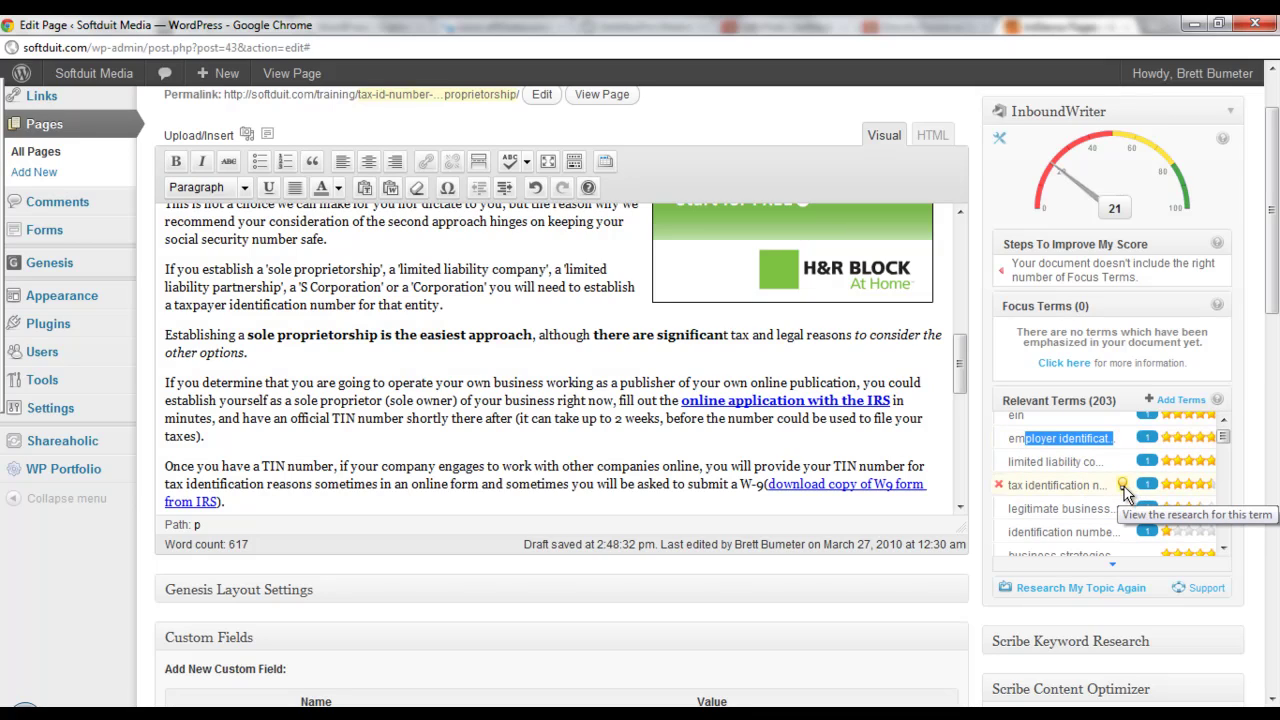
- Review InboundWriter's research excerpts and CPC ratings for "tax identification number" and "tin number", closing each one
{"action": "left_click", "coordinate": [1121, 486]}
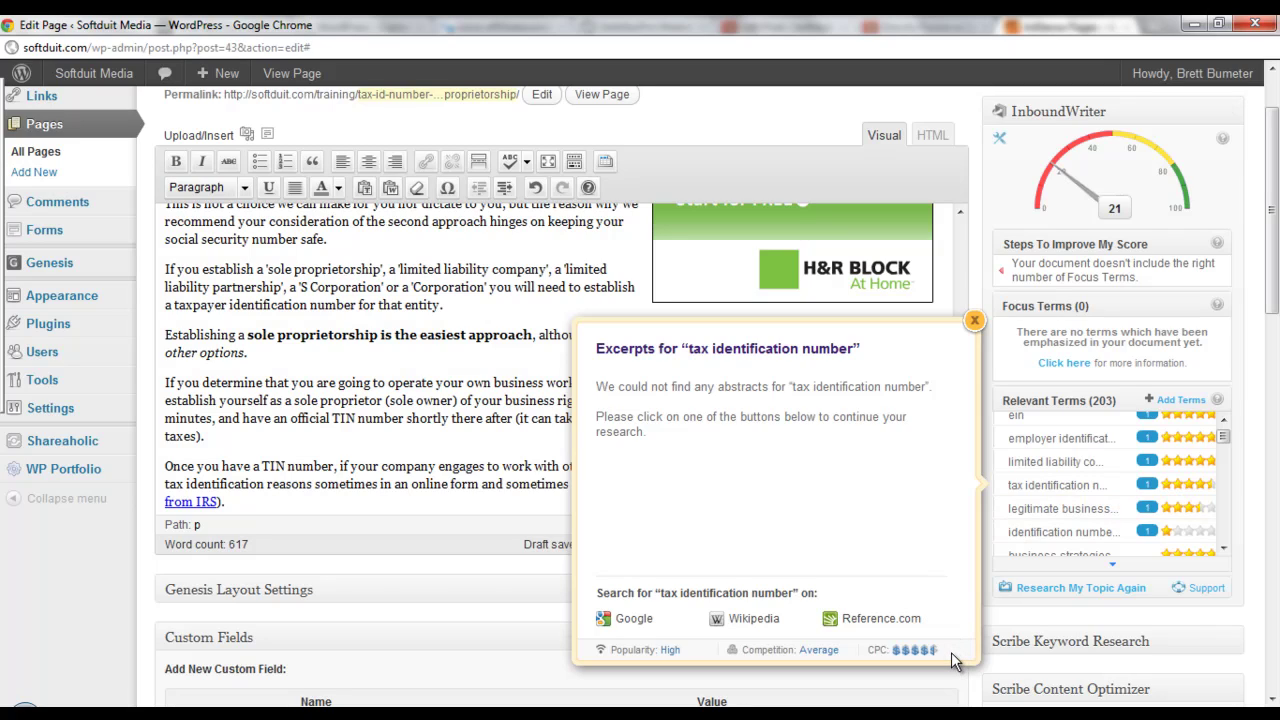
{"action": "mouse_move", "coordinate": [932, 655]}
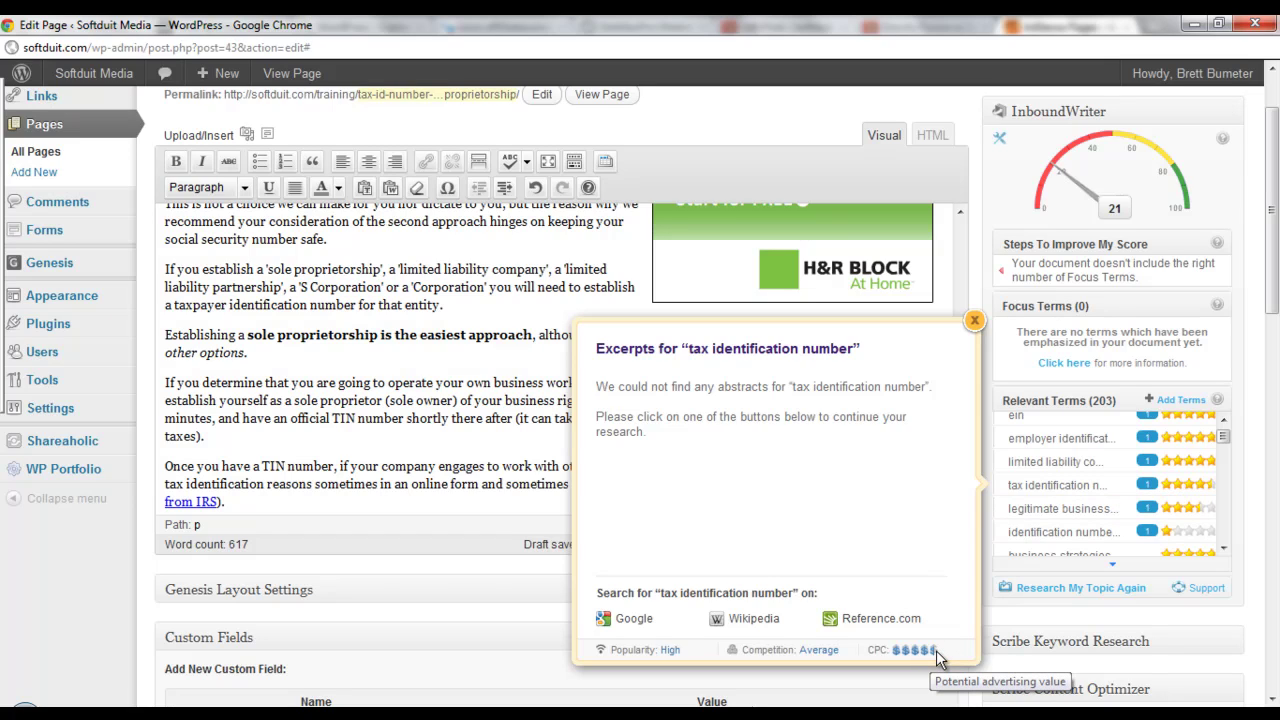
{"action": "left_click", "coordinate": [974, 323]}
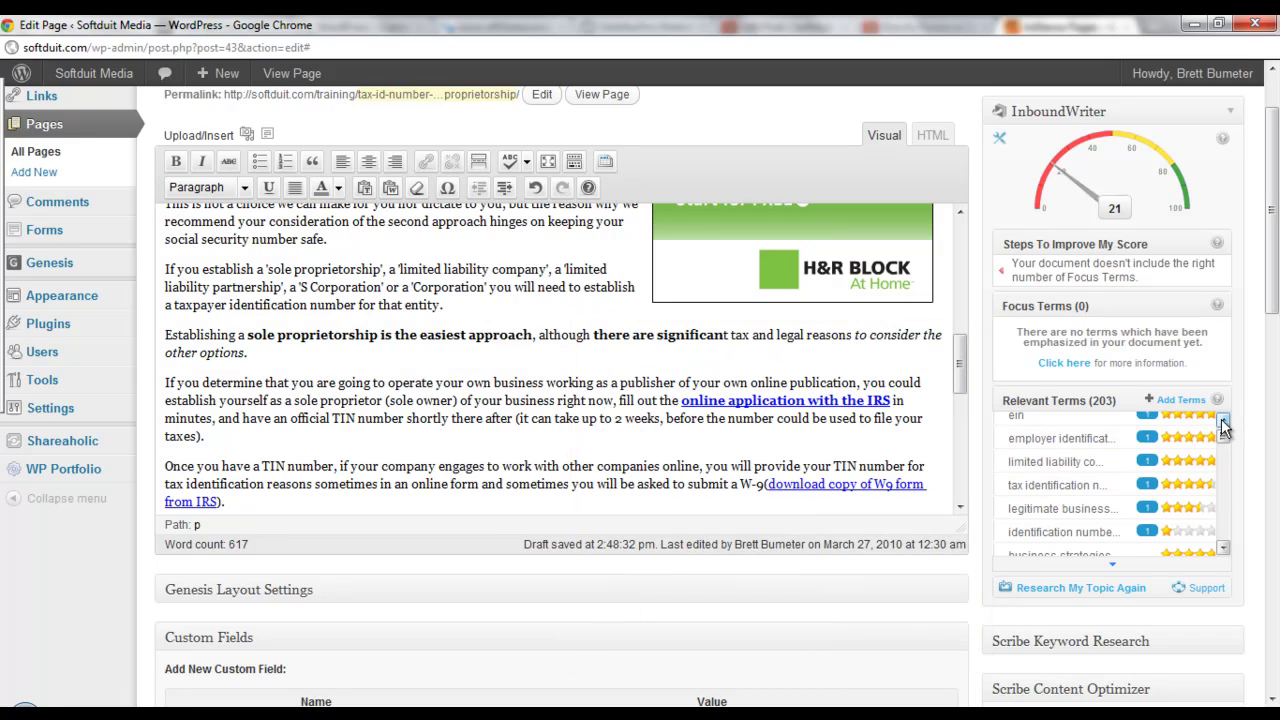
{"action": "scroll", "coordinate": [1224, 427], "scroll_direction": "up", "scroll_amount": 2}
{"action": "left_click", "coordinate": [1125, 440]}
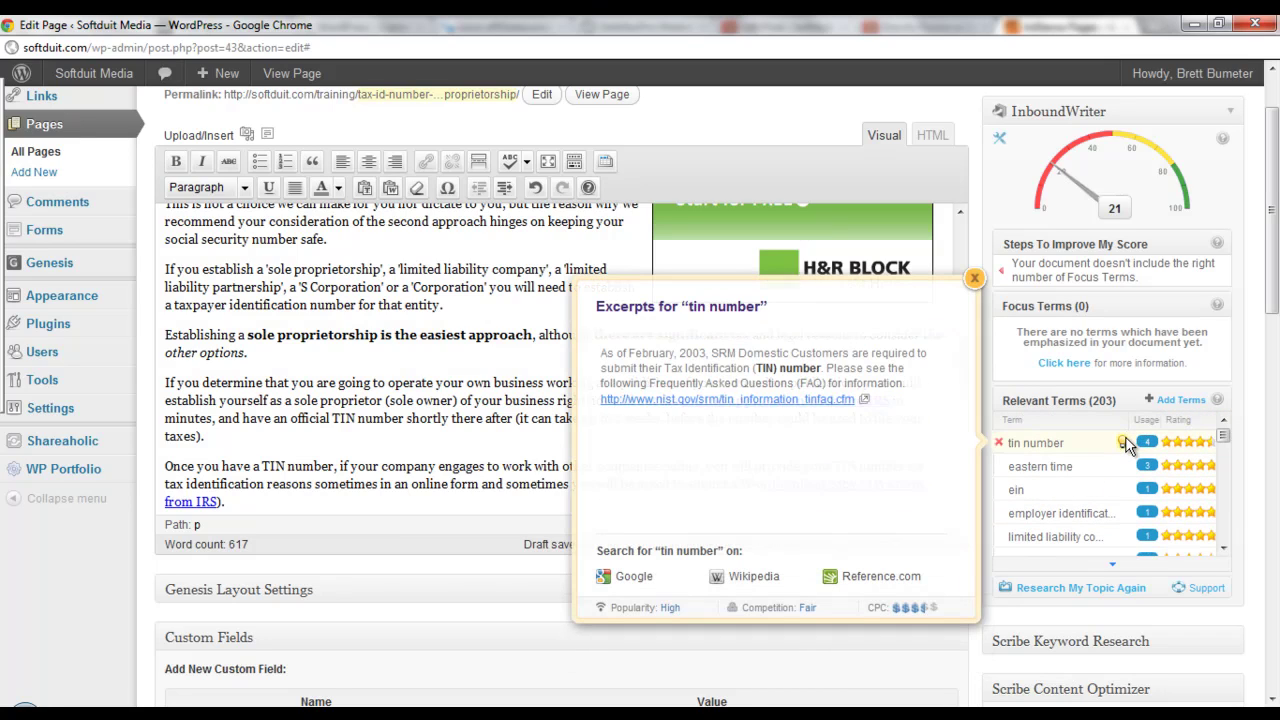
{"action": "left_click", "coordinate": [974, 278]}
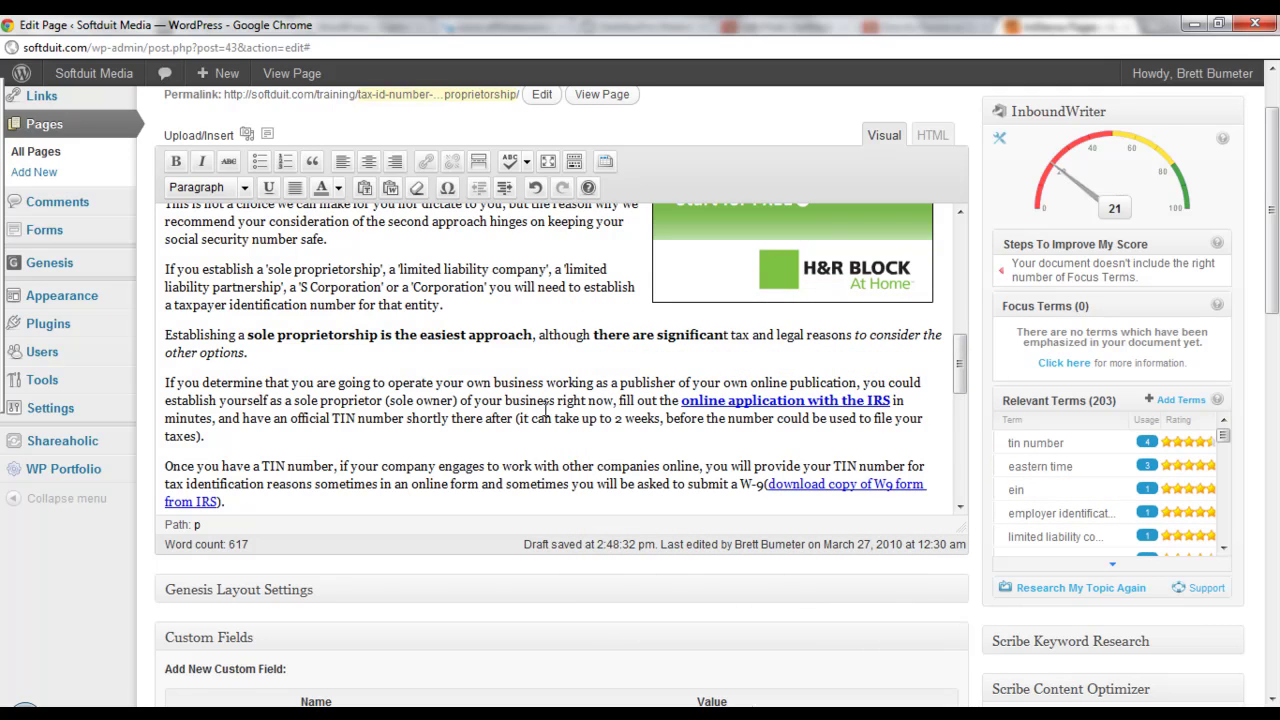
- Change "Identity" to "Identification" before "Number (TIN)" in the Protecting Professional Identity Online heading
{"action": "scroll", "coordinate": [545, 418], "scroll_direction": "up", "scroll_amount": 3}
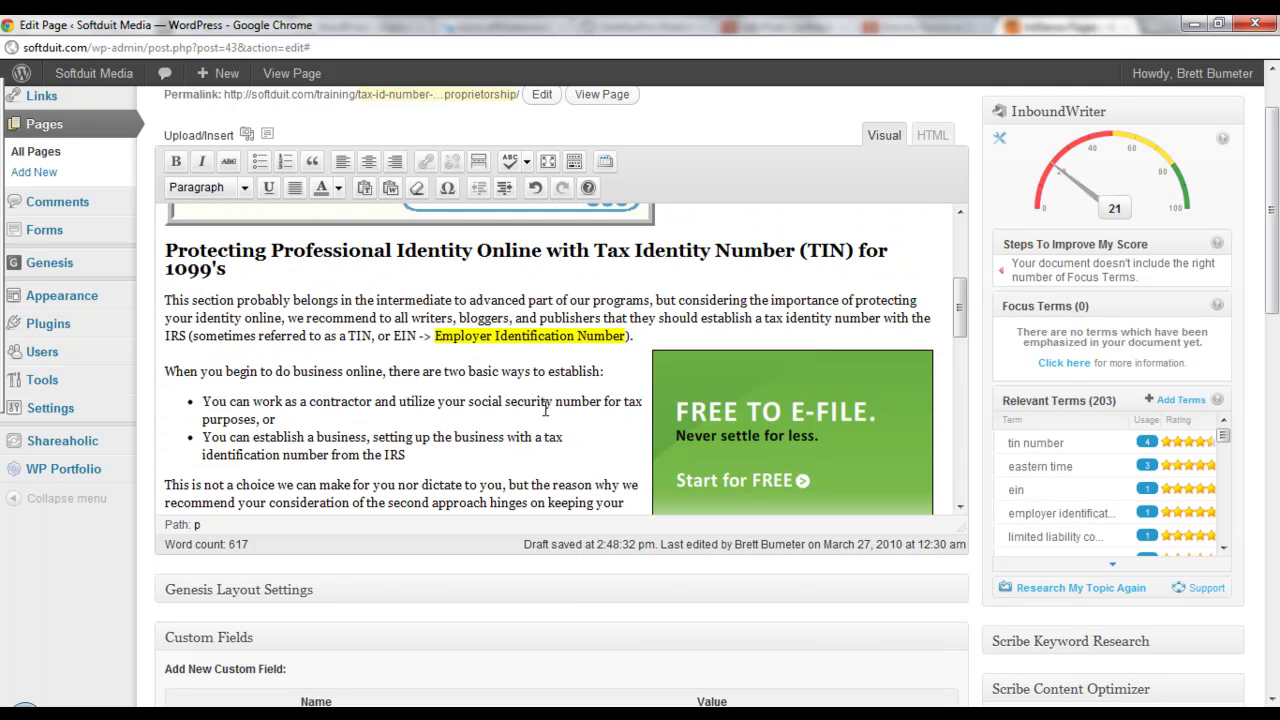
{"action": "left_click", "coordinate": [442, 337]}
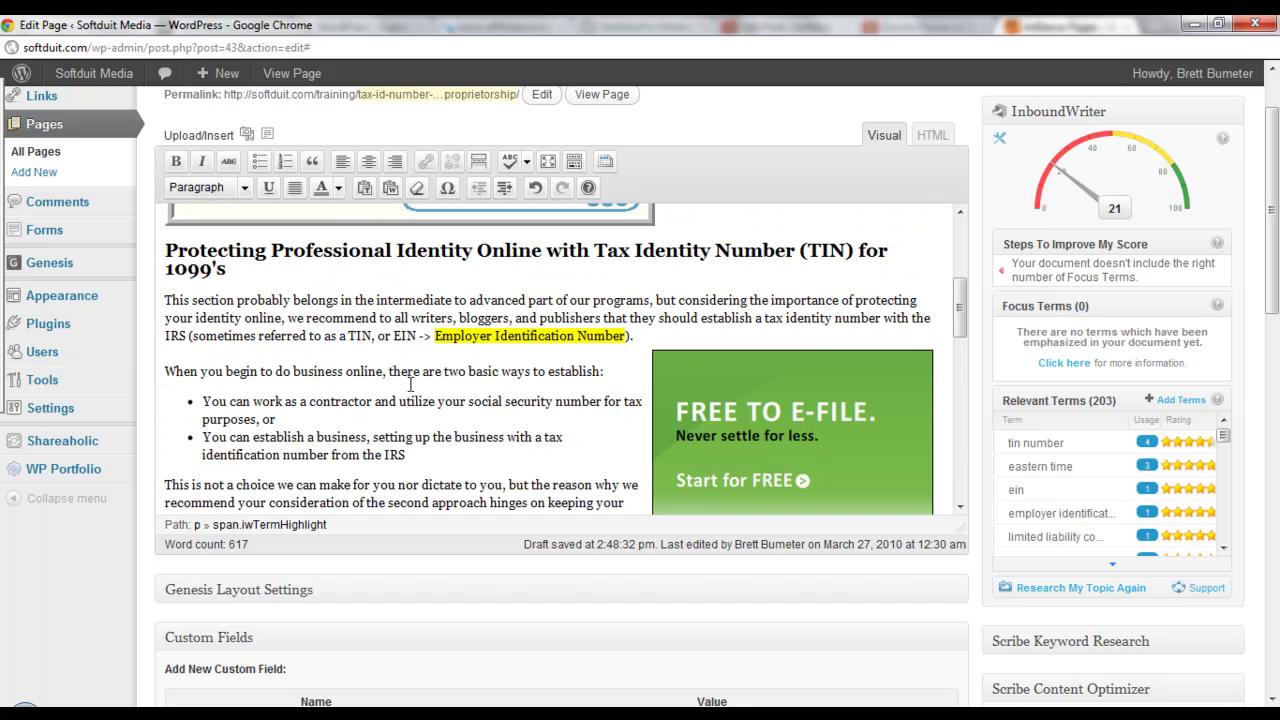
{"action": "scroll", "coordinate": [425, 388], "scroll_direction": "up", "scroll_amount": 1}
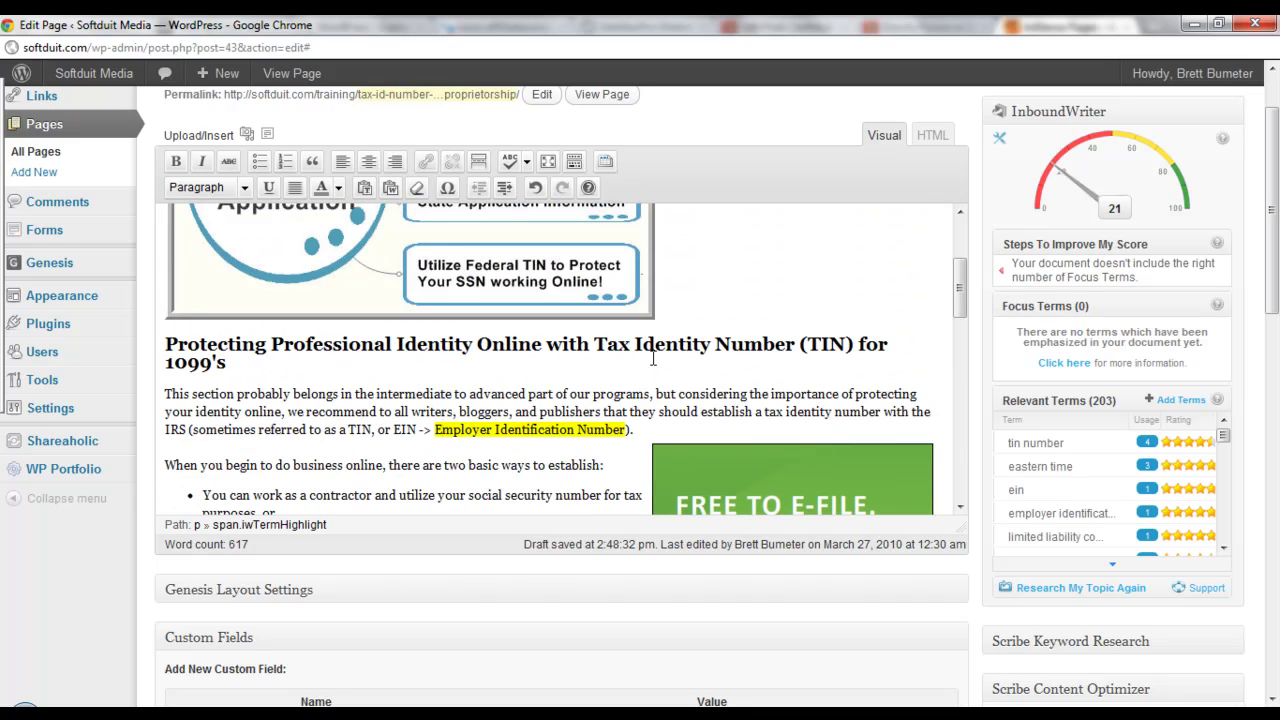
{"action": "left_click_drag", "start_coordinate": [636, 345], "coordinate": [711, 344]}
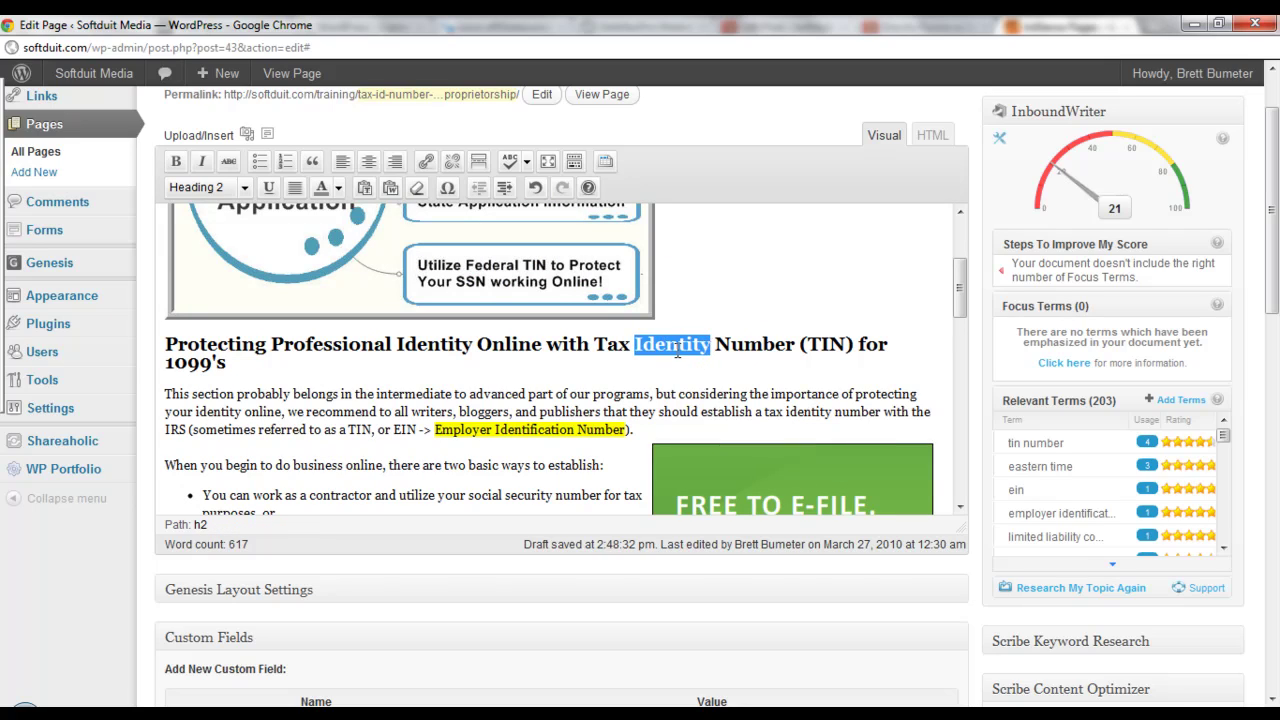
{"action": "scroll", "coordinate": [620, 391], "scroll_direction": "up", "scroll_amount": 3}
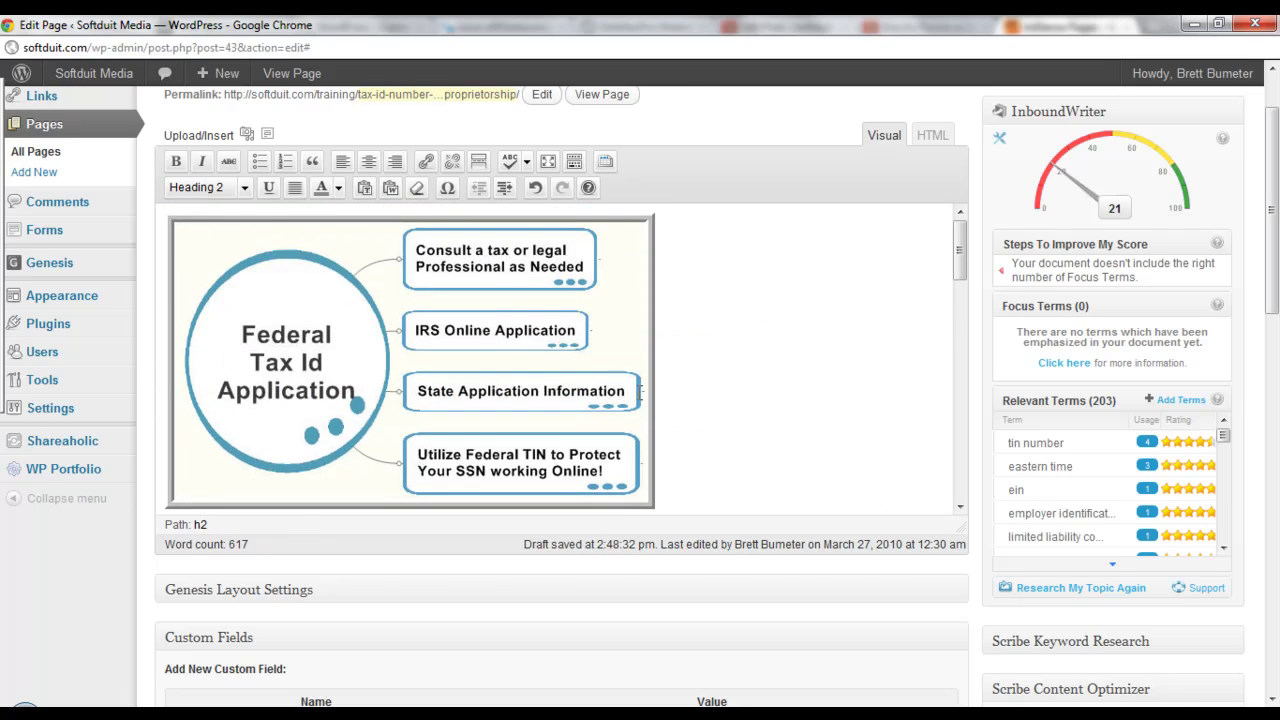
{"action": "scroll", "coordinate": [1006, 493], "scroll_direction": "up", "scroll_amount": 1}
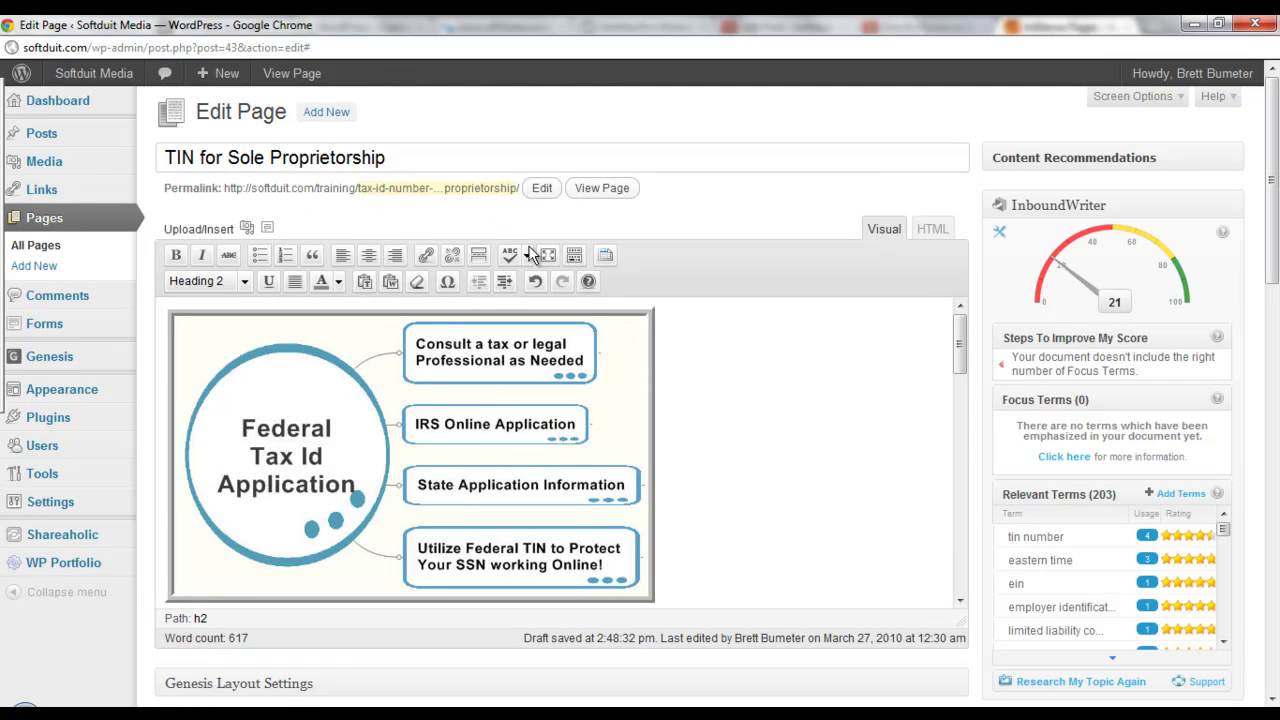
{"action": "scroll", "coordinate": [977, 484], "scroll_direction": "down", "scroll_amount": 1}
{"action": "scroll", "coordinate": [977, 492], "scroll_direction": "down", "scroll_amount": 1}
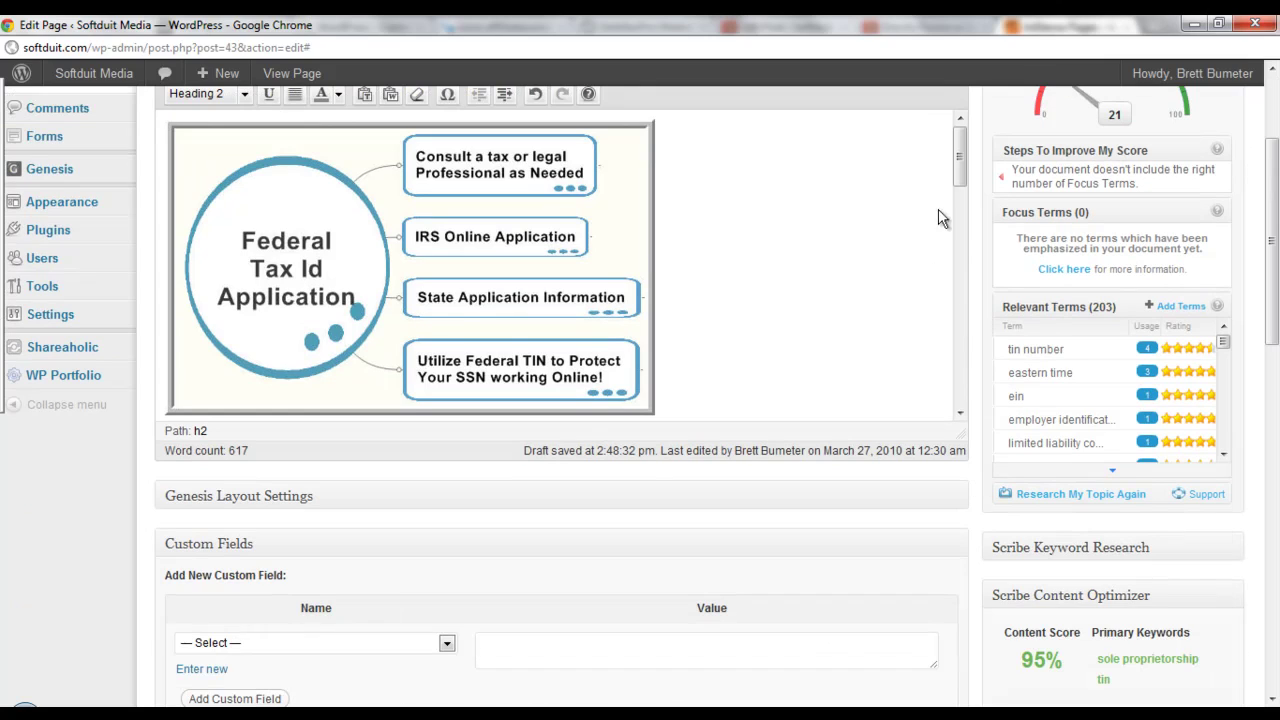
{"action": "left_click_drag", "start_coordinate": [960, 157], "coordinate": [962, 193]}
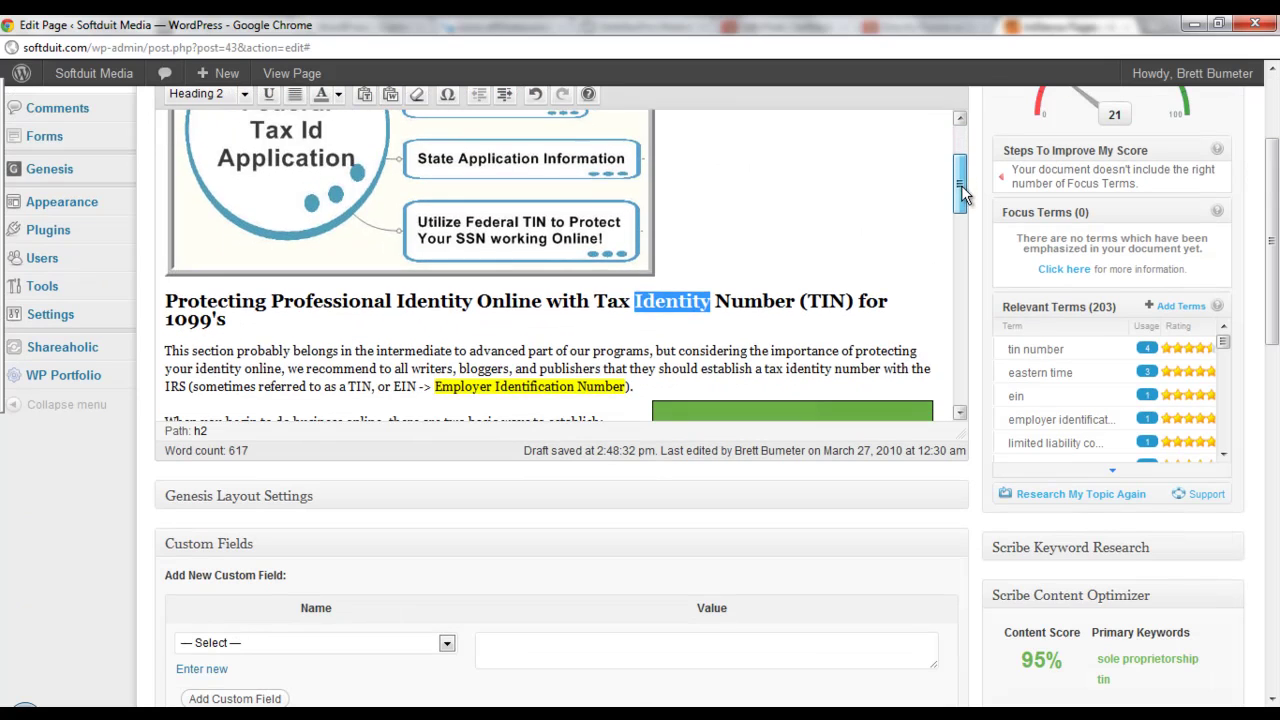
{"action": "left_click", "coordinate": [698, 303]}
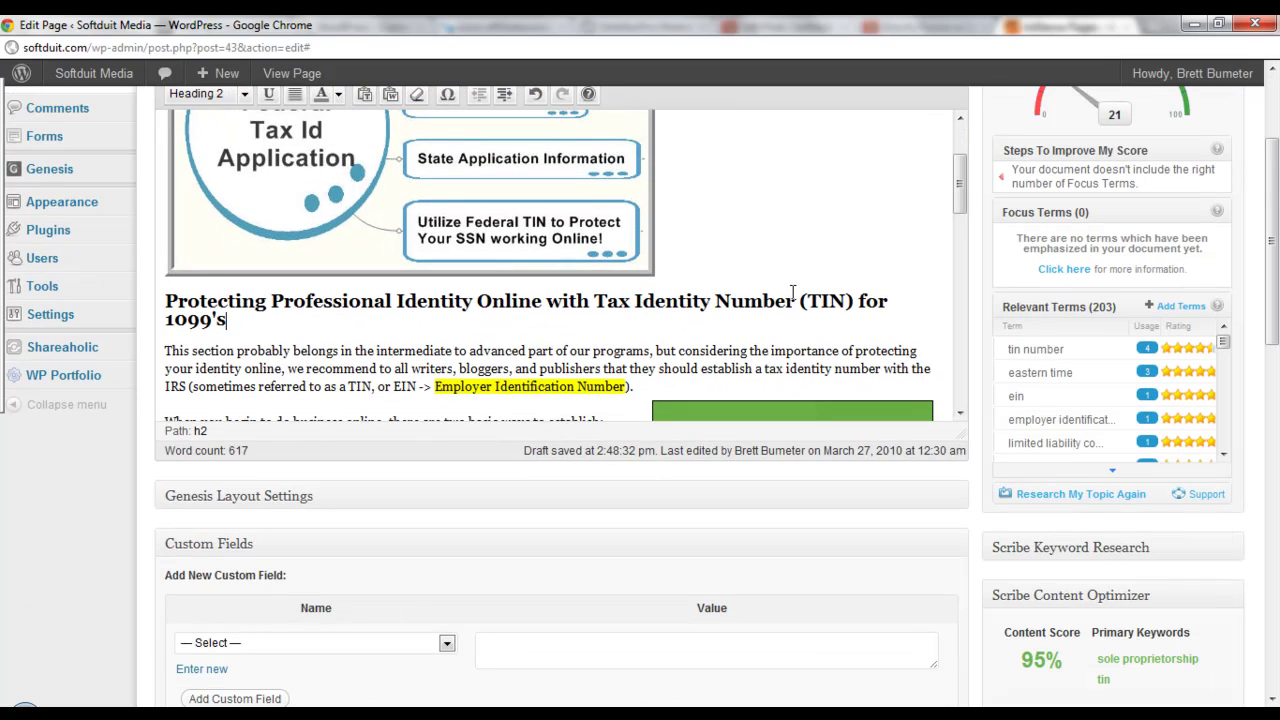
{"action": "left_click", "coordinate": [694, 303]}
{"action": "key", "text": "BackSpace"}
{"action": "type", "text": "fication"}
{"action": "key", "text": "Delete"}
{"action": "left_click", "coordinate": [656, 351]}
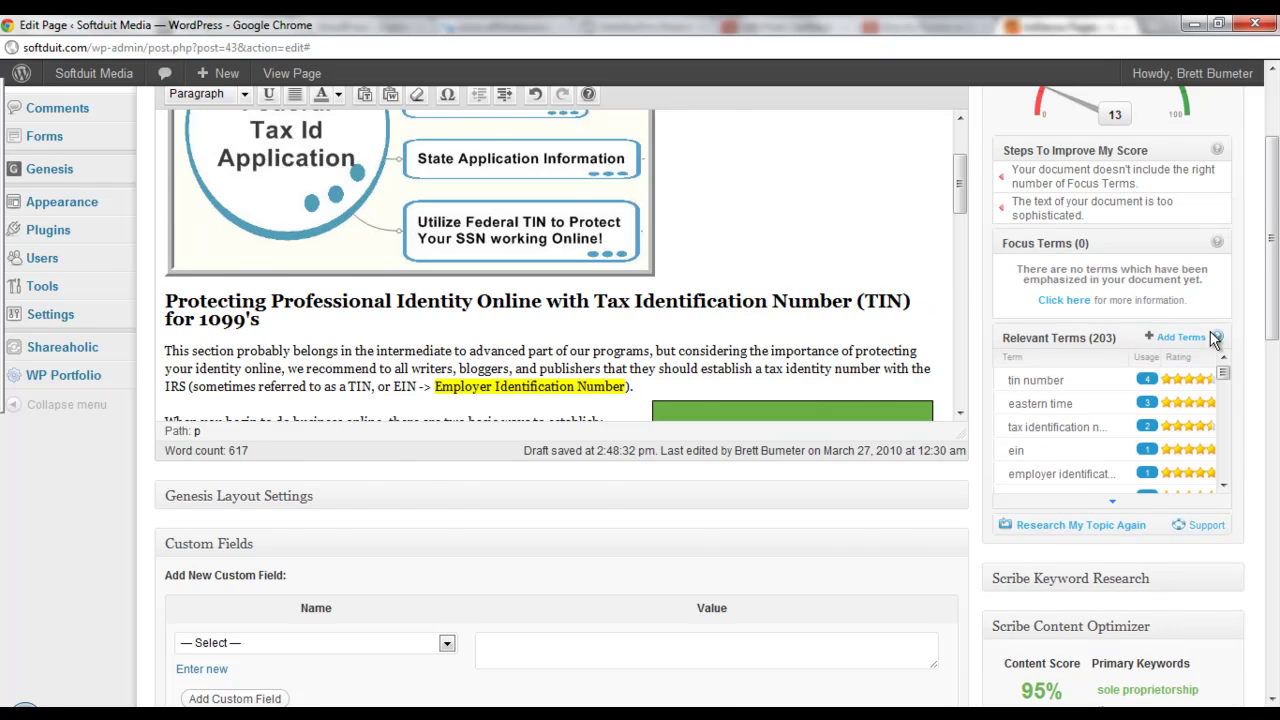
- Insert "Tax ID Number" after "TIN," in the parenthetical list of alternative names in the first paragraph
{"action": "scroll", "coordinate": [1213, 340], "scroll_direction": "up", "scroll_amount": 1}
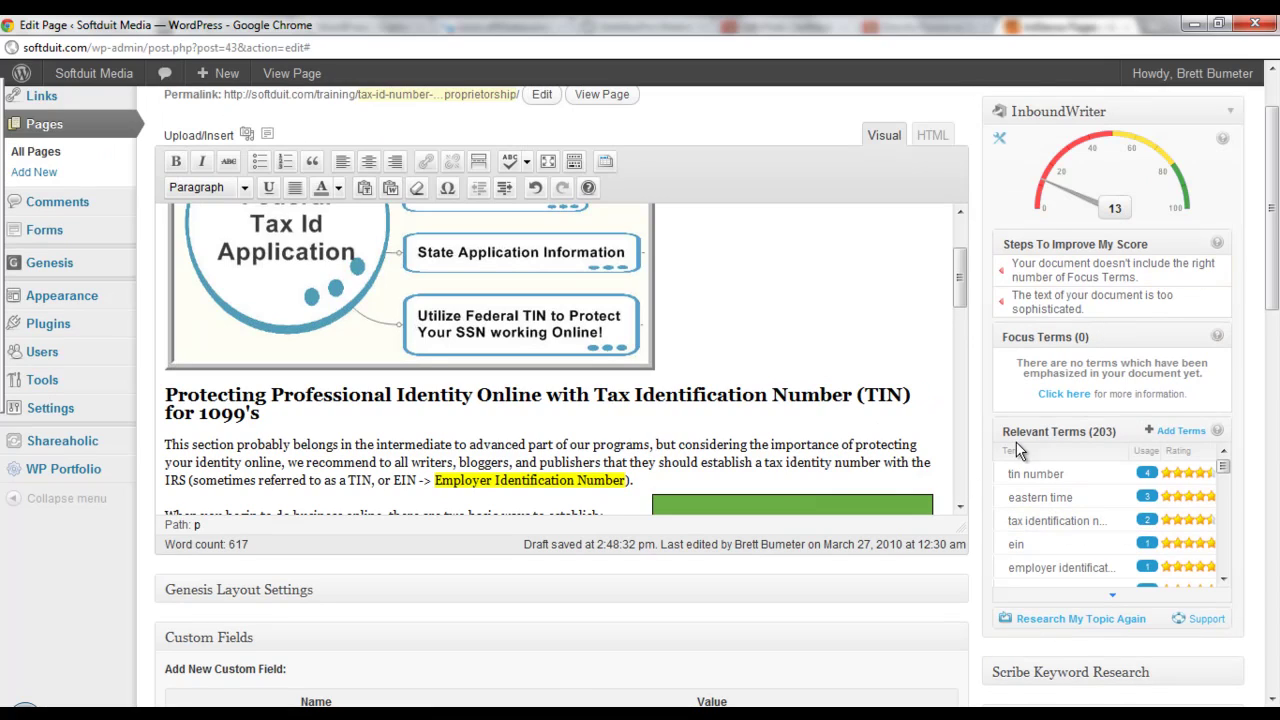
{"action": "left_click", "coordinate": [656, 444]}
{"action": "type", "text": ", TAx"}
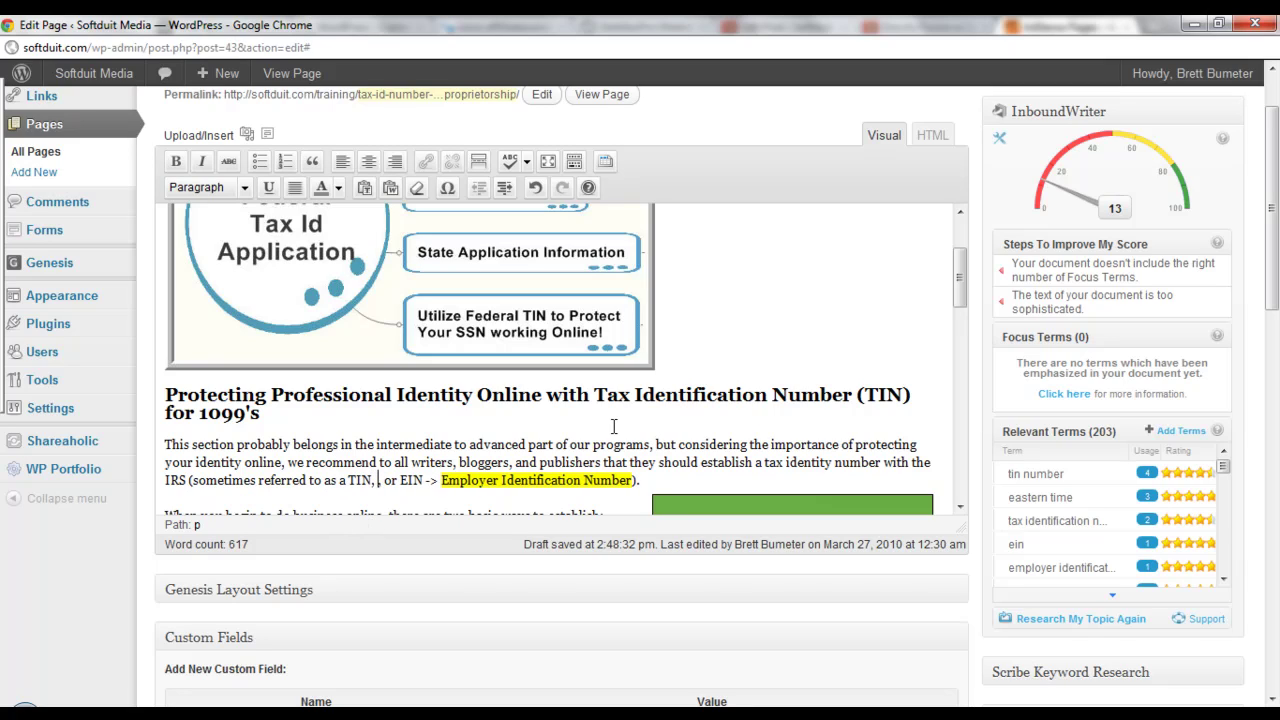
{"action": "key", "text": "BackSpace"}
{"action": "key", "text": "BackSpace"}
{"action": "type", "text": "ax ID Number"}
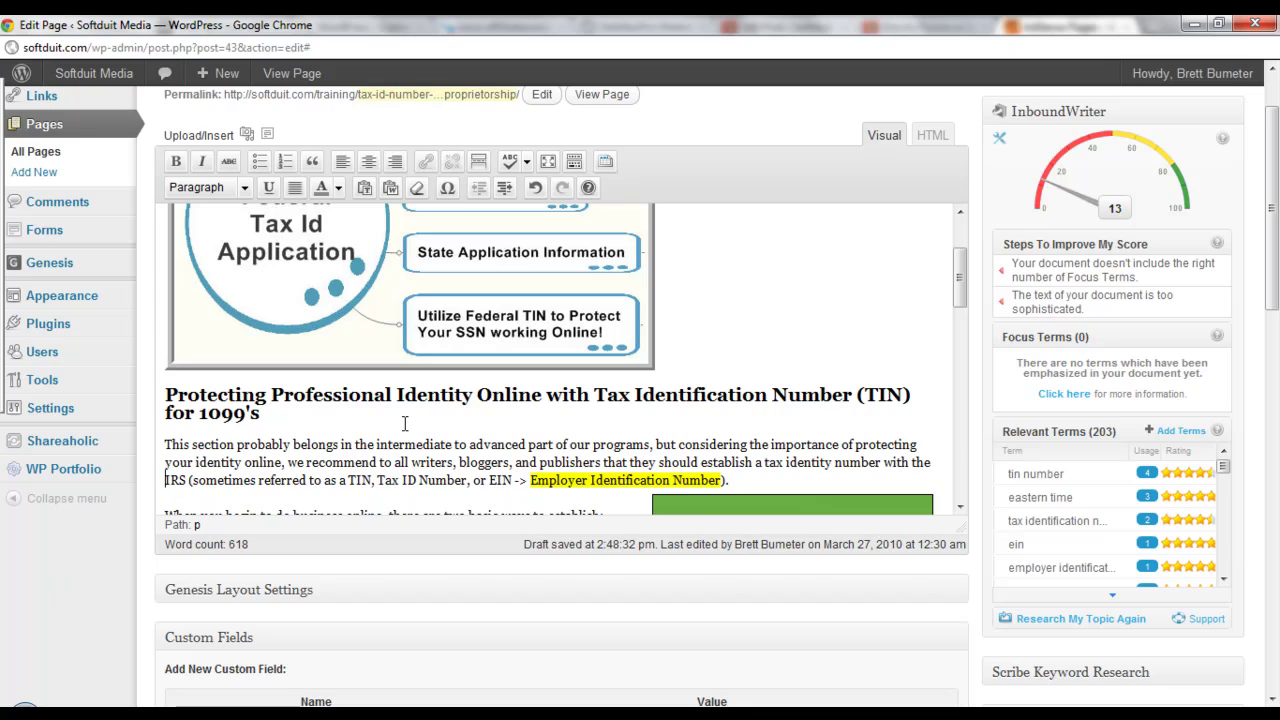
- Add "United States" before "IRS" in the first paragraph under the heading
{"action": "type", "text": "US"}
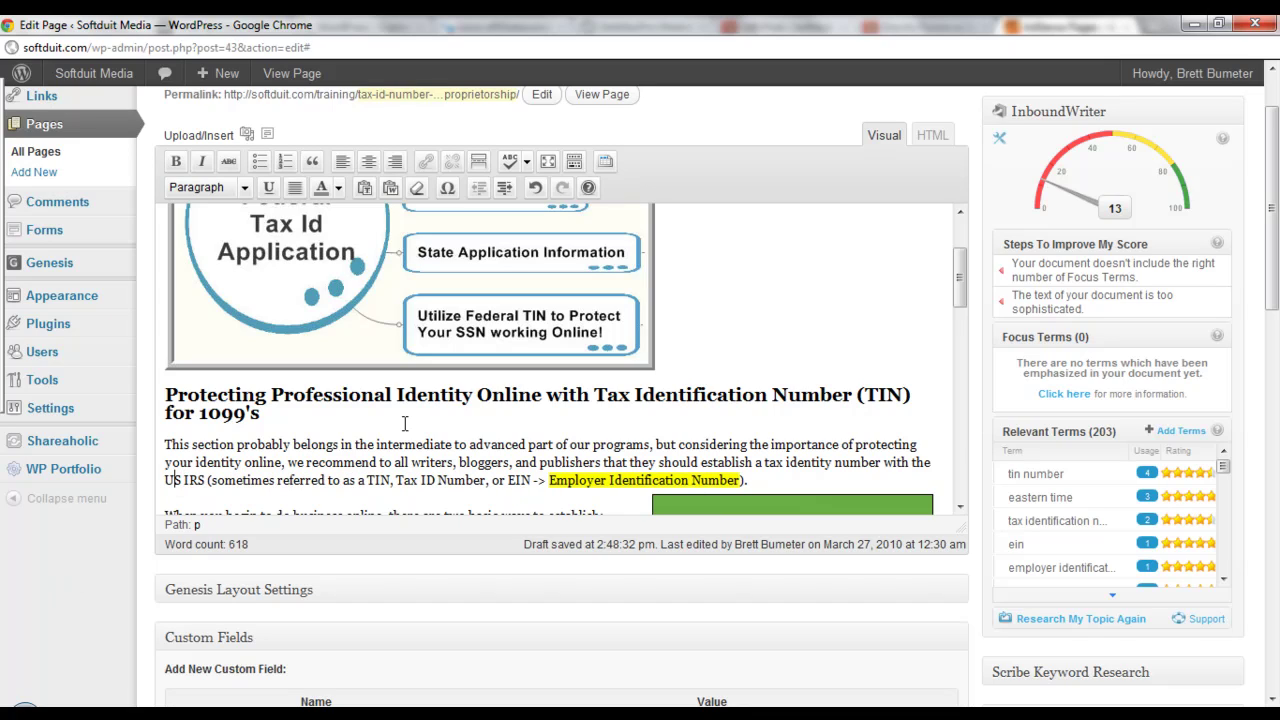
{"action": "key", "text": "BackSpace"}
{"action": "key", "text": "BackSpace"}
{"action": "key", "text": "BackSpace"}
{"action": "type", "text": "United Stat"}
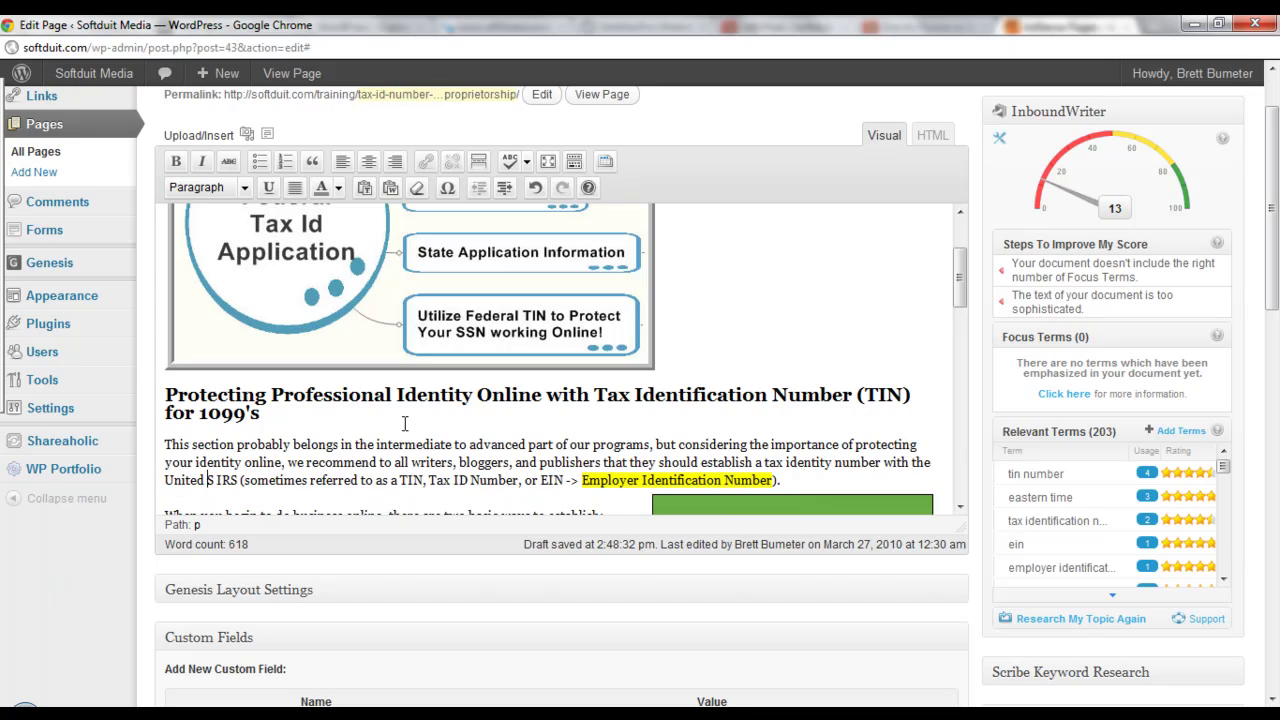
{"action": "type", "text": "es"}
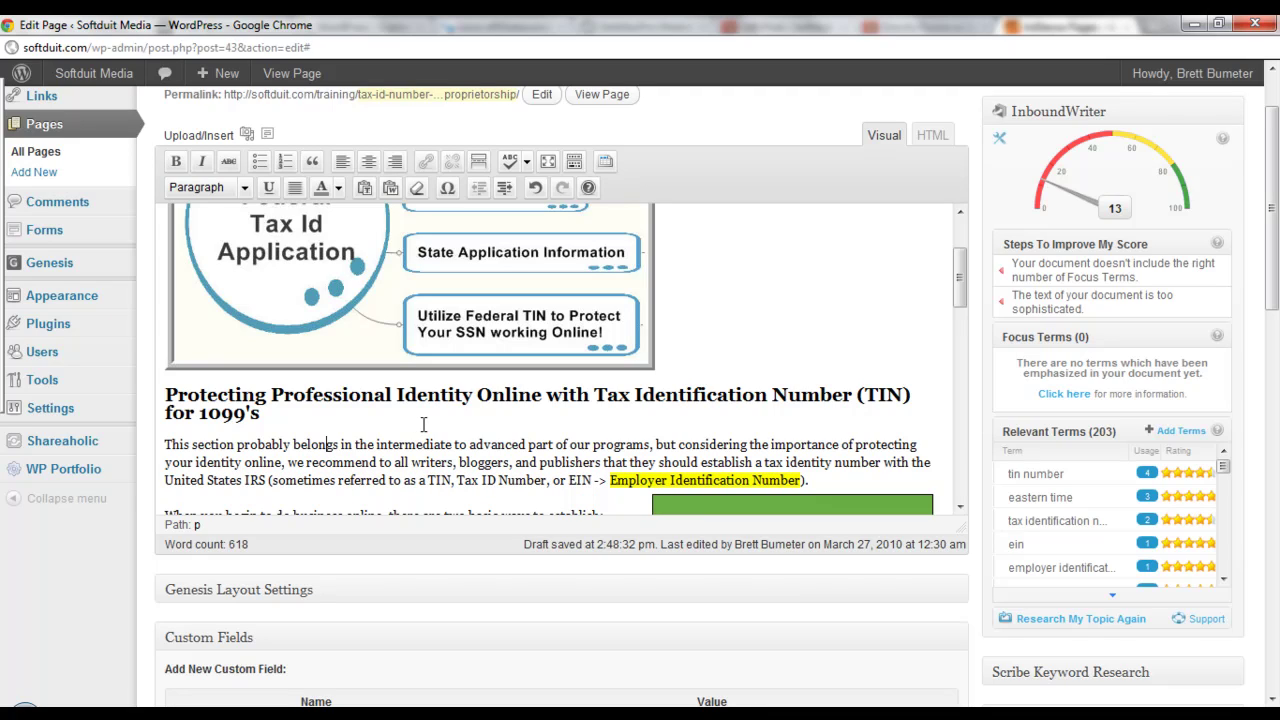
{"action": "scroll", "coordinate": [423, 425], "scroll_direction": "down", "scroll_amount": 2}
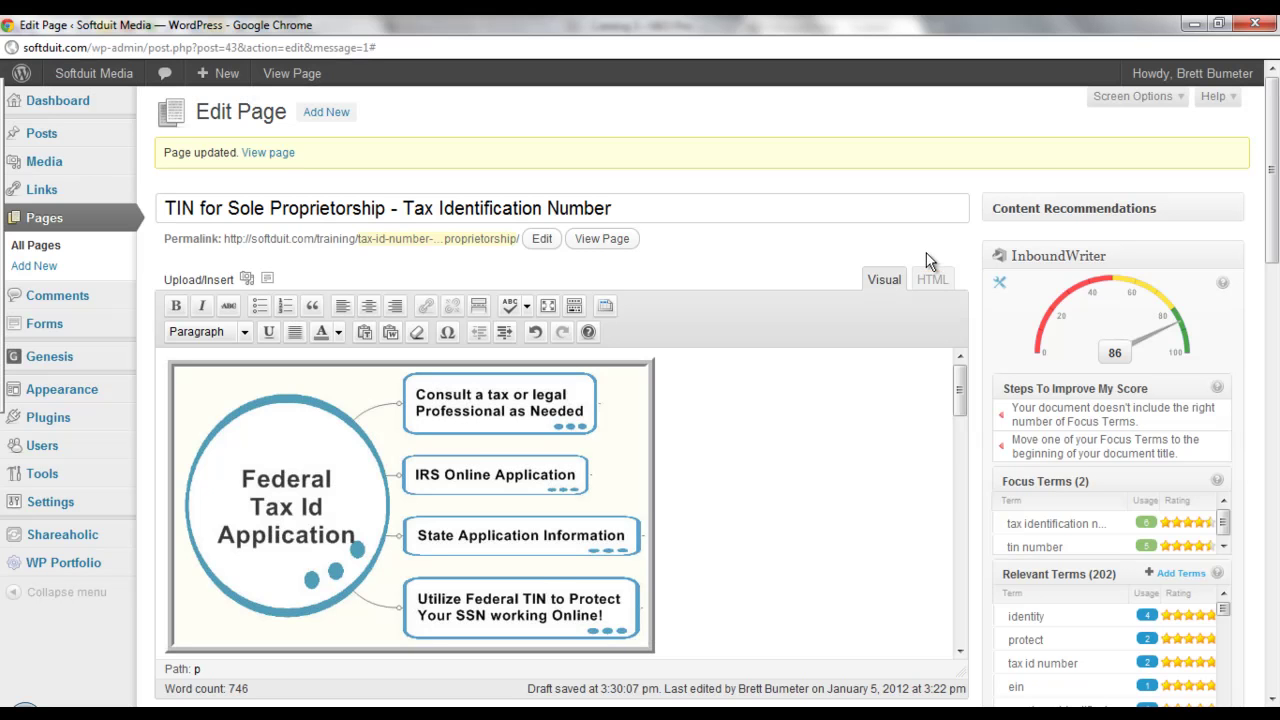
- Open the Scribe content analysis review for the updated page and examine its SEO score recommendations, including the body hyperlinks
{"action": "left_click_drag", "start_coordinate": [958, 378], "coordinate": [975, 398]}
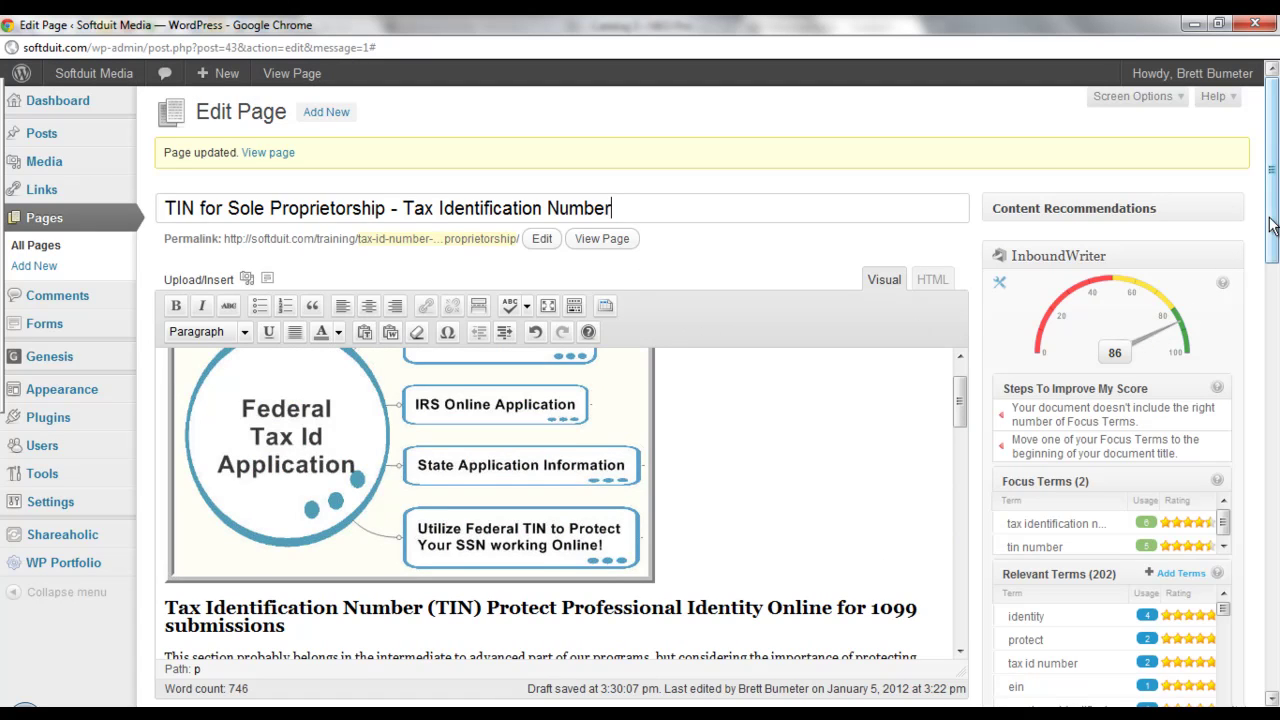
{"action": "left_click_drag", "start_coordinate": [1268, 225], "coordinate": [1268, 390]}
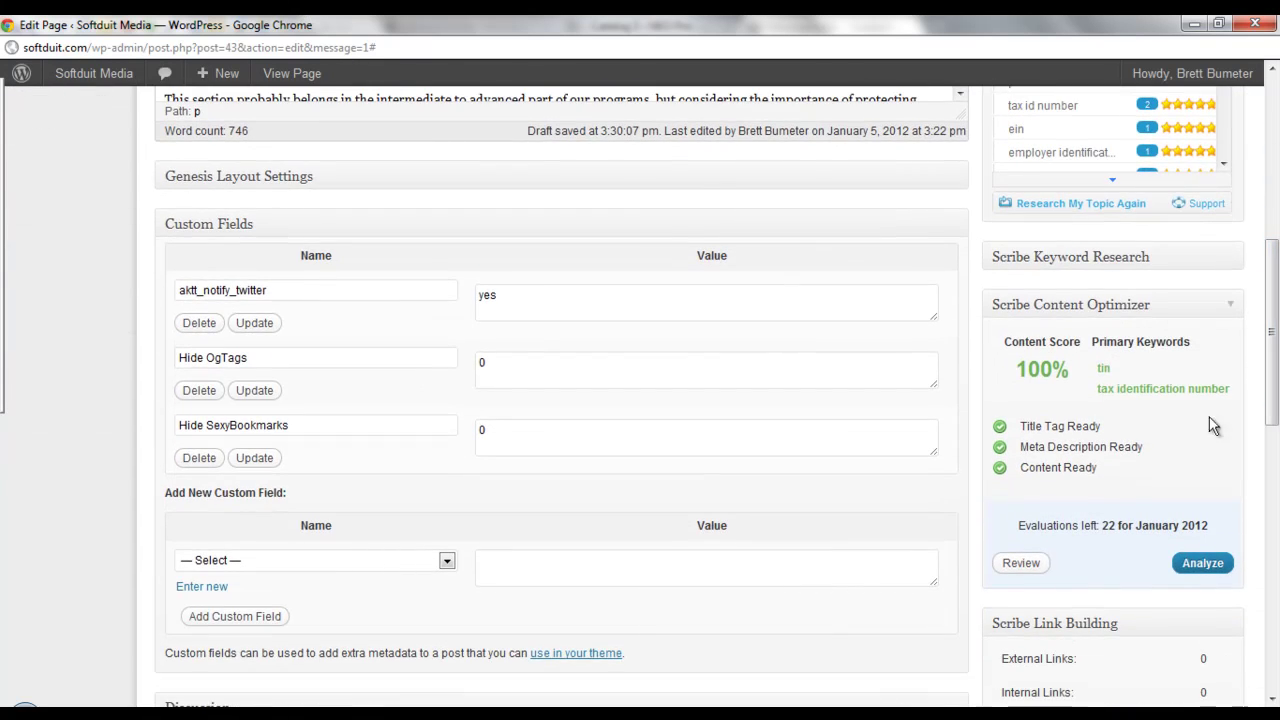
{"action": "left_click", "coordinate": [1029, 565]}
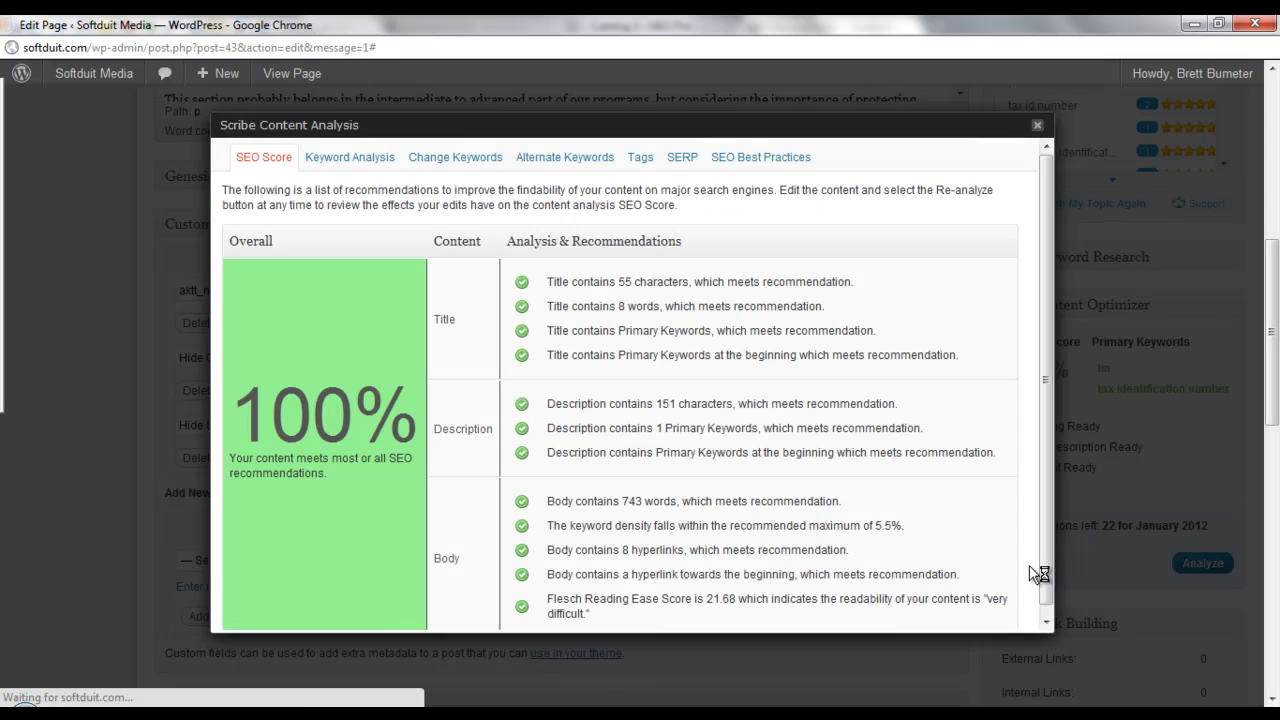
{"action": "scroll", "coordinate": [750, 508], "scroll_direction": "down", "scroll_amount": 1}
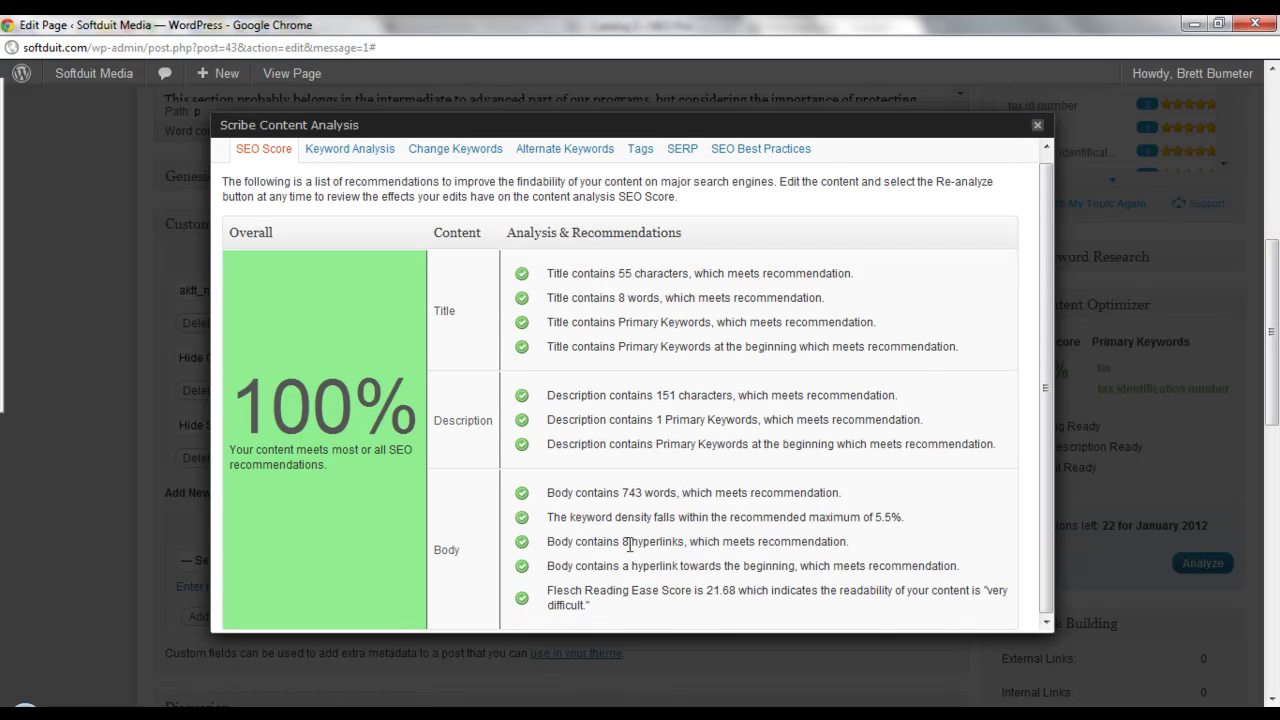
{"action": "double_click", "coordinate": [625, 542]}
{"action": "scroll", "coordinate": [702, 507], "scroll_direction": "up", "scroll_amount": 2}
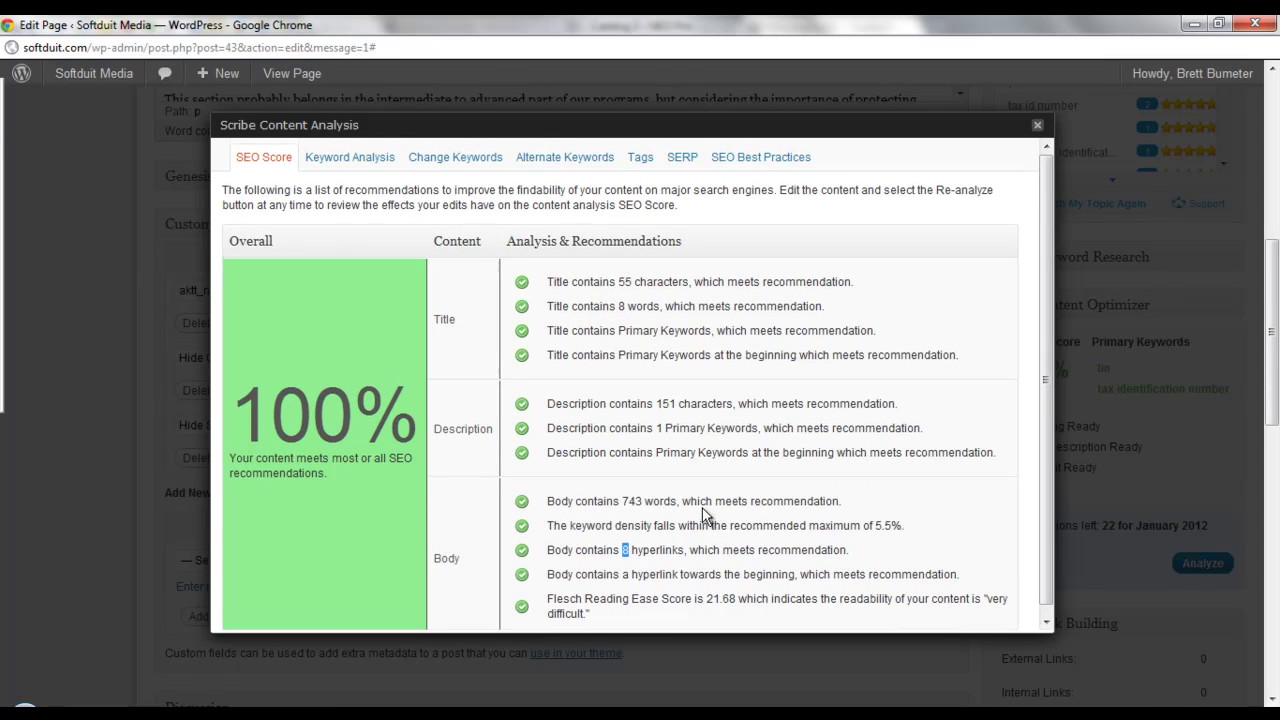
- Examine Scribe's keyword analysis, checking the rank, prominence, frequency and density of tin, tax identification number and the other keywords
{"action": "left_click", "coordinate": [379, 166]}
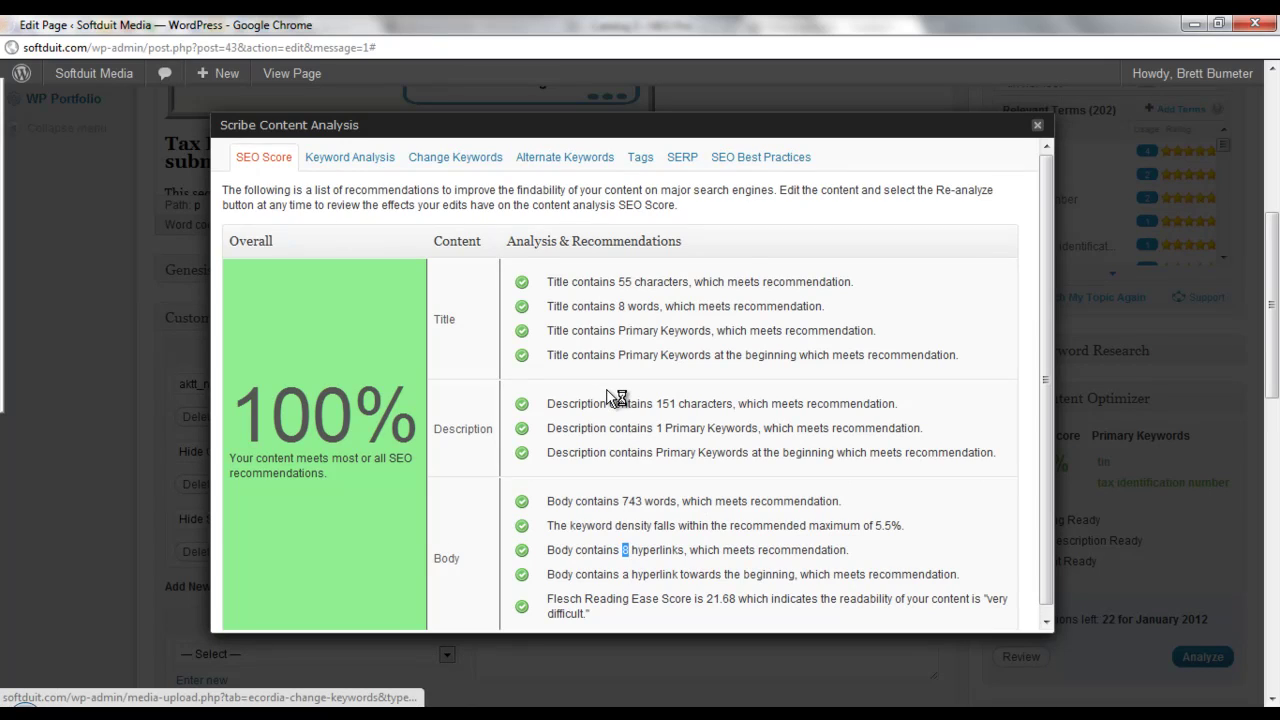
{"action": "scroll", "coordinate": [738, 493], "scroll_direction": "down", "scroll_amount": 1}
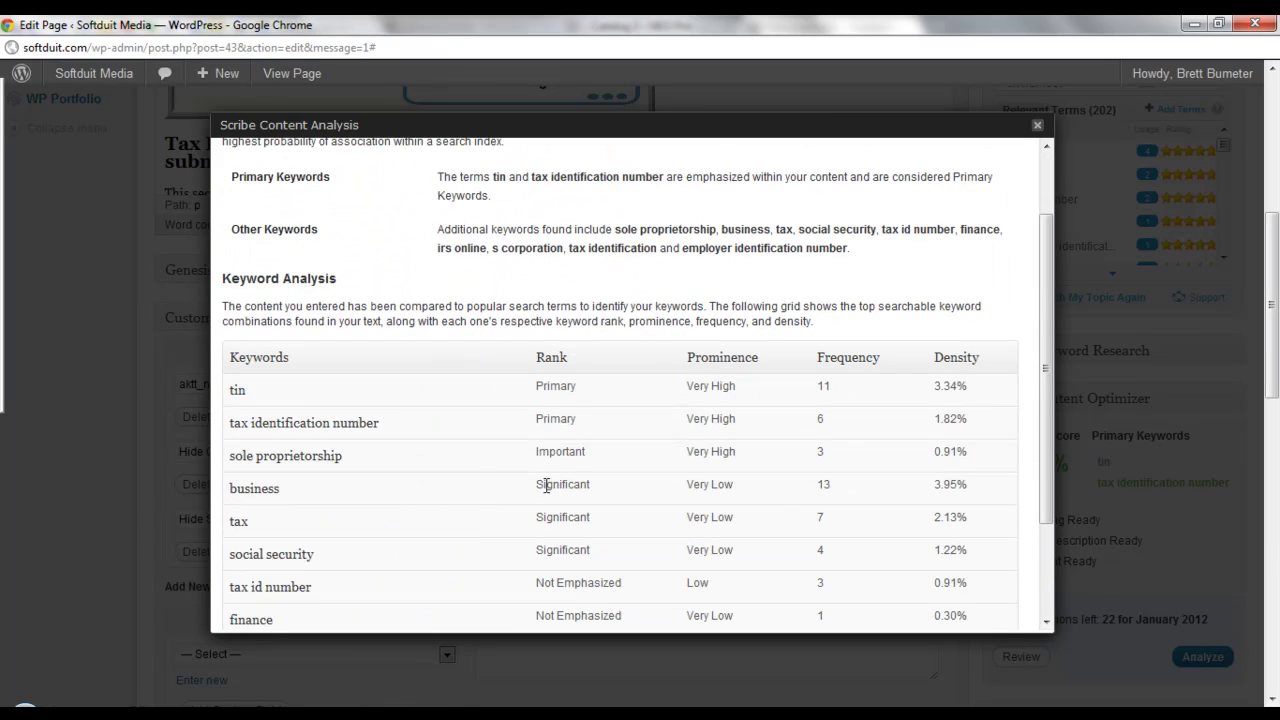
{"action": "left_click_drag", "start_coordinate": [396, 432], "coordinate": [251, 404]}
{"action": "double_click", "coordinate": [237, 390]}
{"action": "left_click_drag", "start_coordinate": [383, 425], "coordinate": [229, 426]}
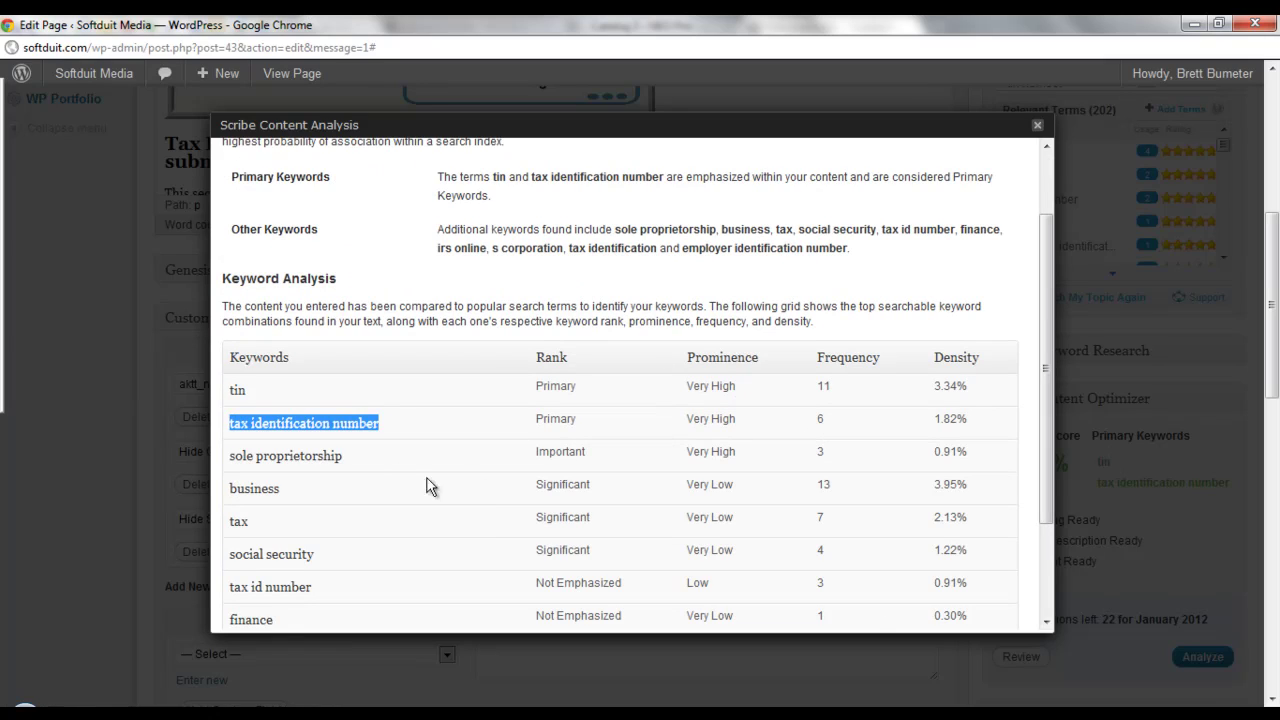
{"action": "left_click_drag", "start_coordinate": [342, 456], "coordinate": [224, 450]}
{"action": "left_click", "coordinate": [270, 465]}
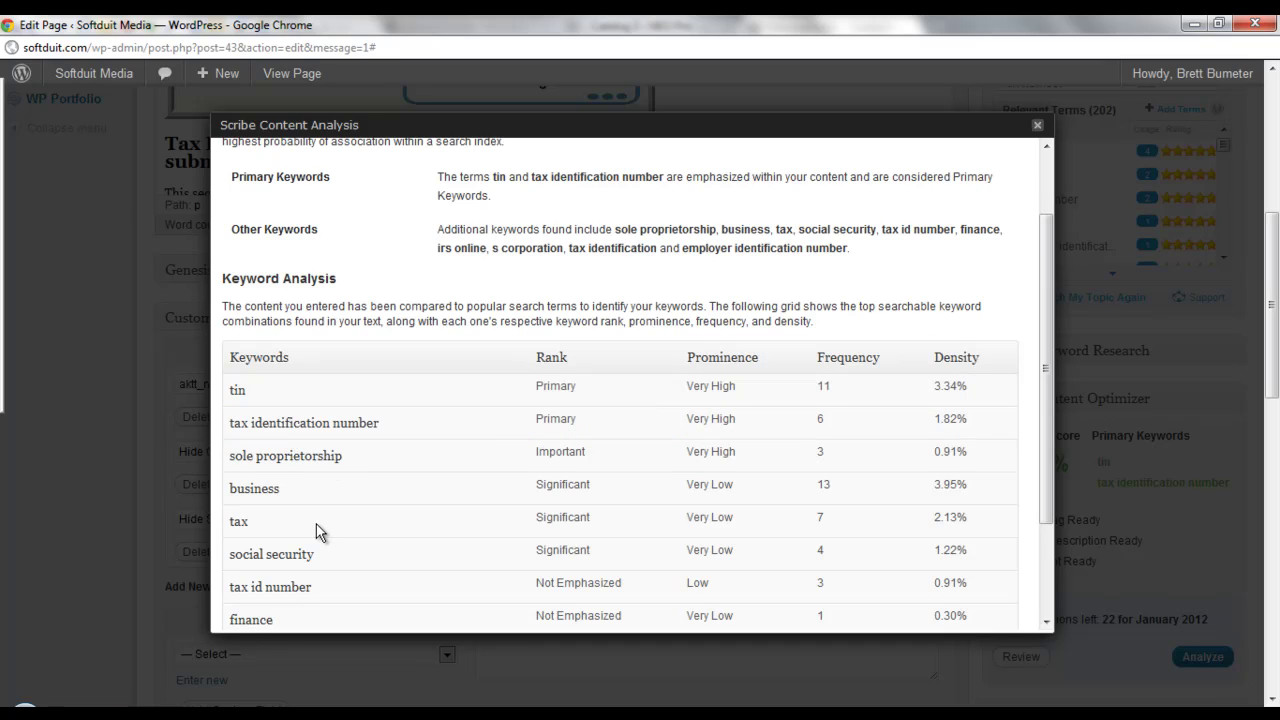
{"action": "scroll", "coordinate": [338, 537], "scroll_direction": "down", "scroll_amount": 1}
{"action": "scroll", "coordinate": [347, 510], "scroll_direction": "down", "scroll_amount": 1}
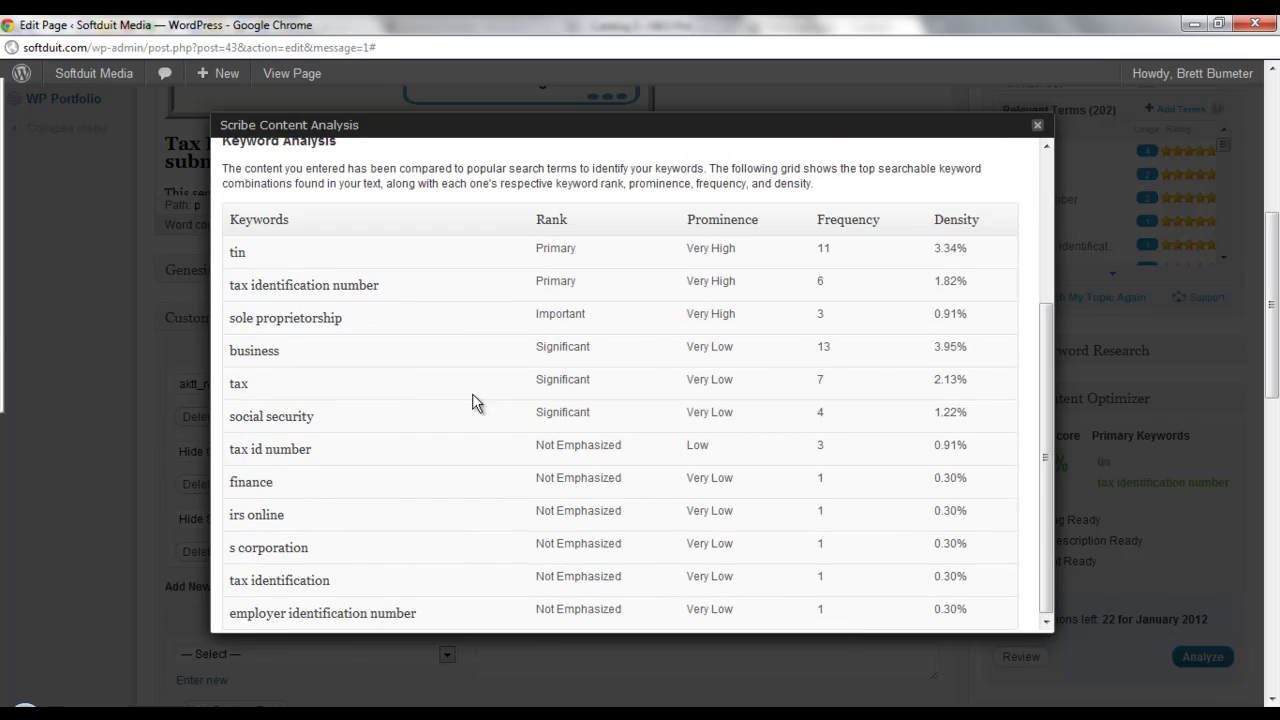
{"action": "left_click_drag", "start_coordinate": [568, 294], "coordinate": [246, 252]}
{"action": "scroll", "coordinate": [686, 162], "scroll_direction": "up", "scroll_amount": 3}
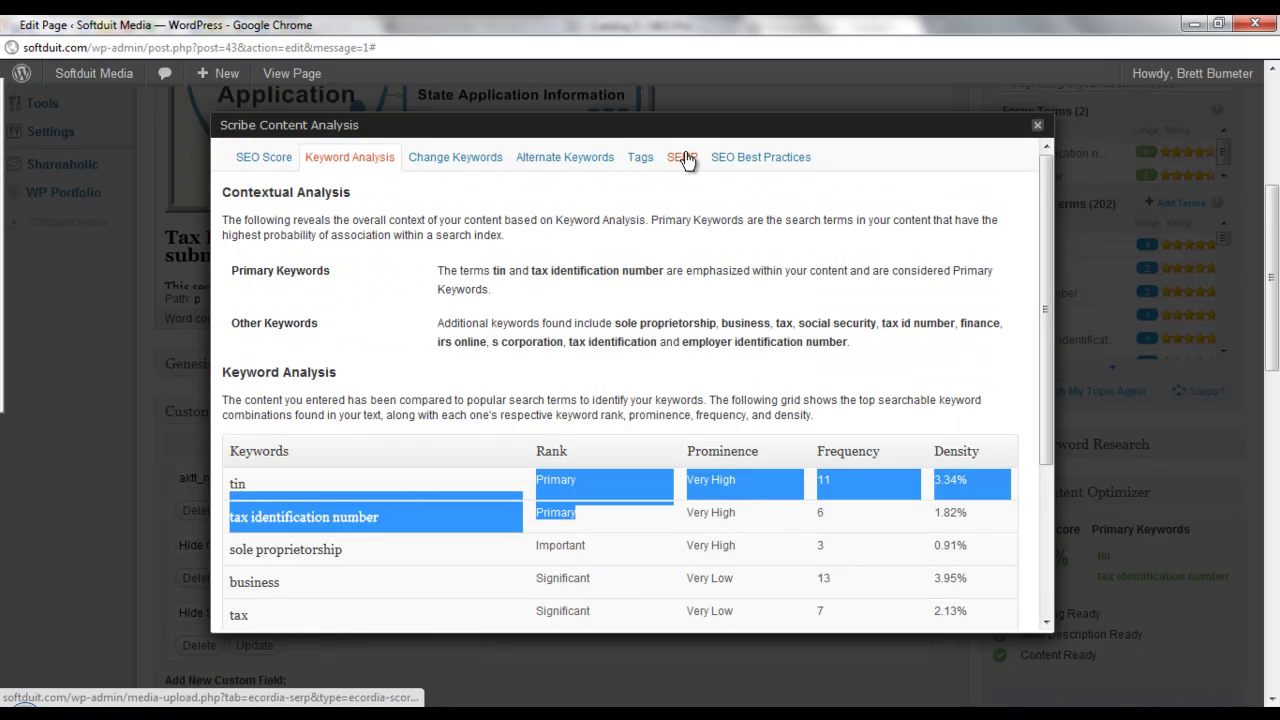
- View the page's SERP preview in the Scribe analysis and read through its description text
{"action": "left_click", "coordinate": [684, 158]}
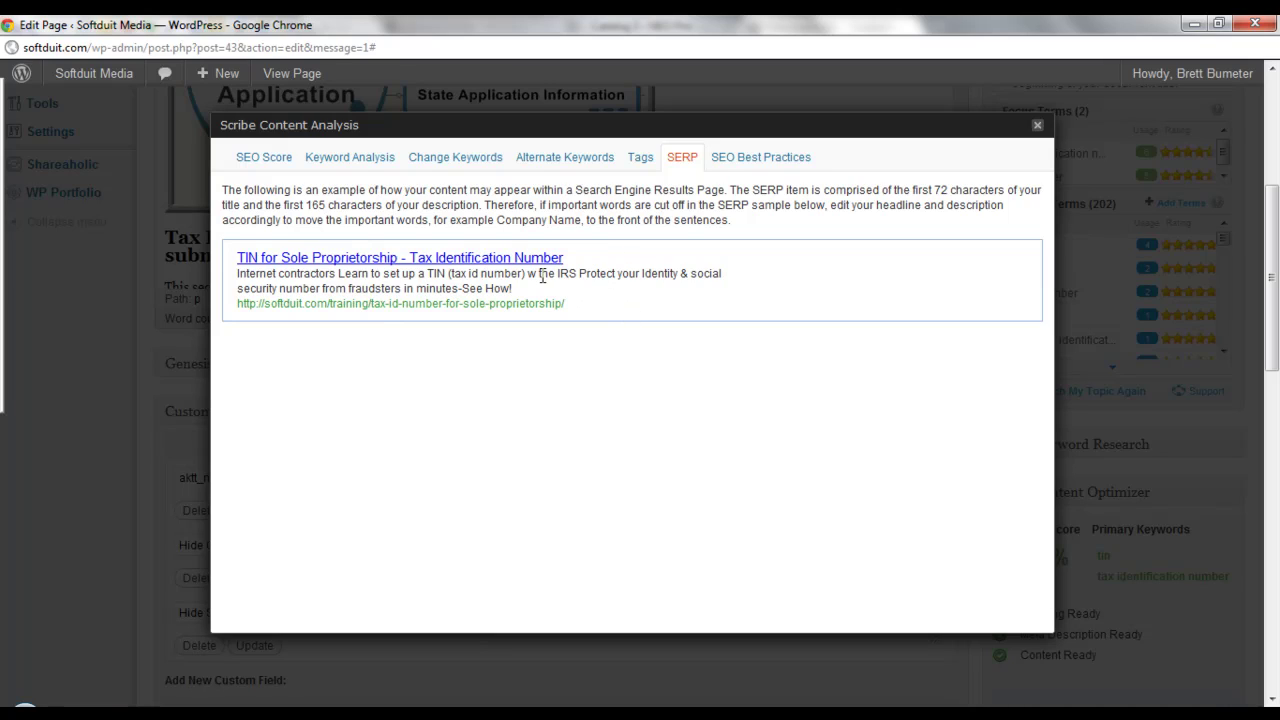
{"action": "left_click_drag", "start_coordinate": [512, 288], "coordinate": [240, 272]}
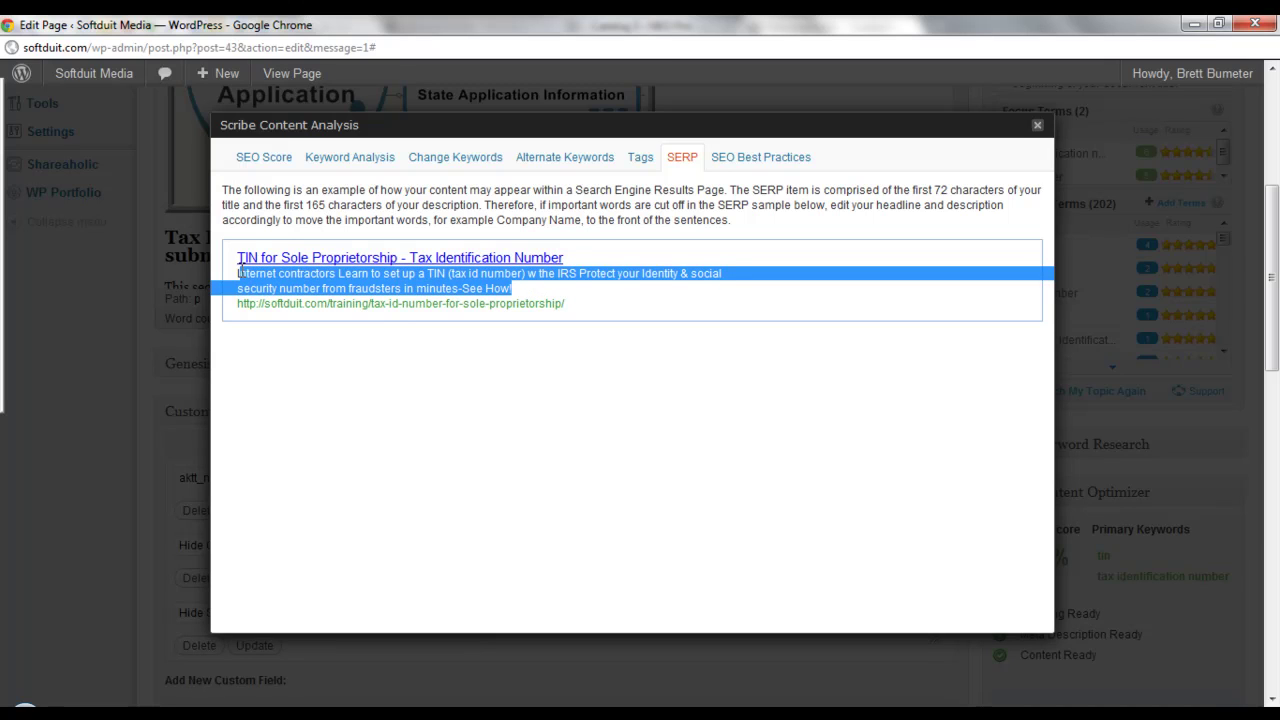
- Close the Scribe analysis and set InboundWriter's advertising strategy to Somewhat Important, comparing the scores for Very Important and Not Important At All
{"action": "left_click", "coordinate": [1037, 125]}
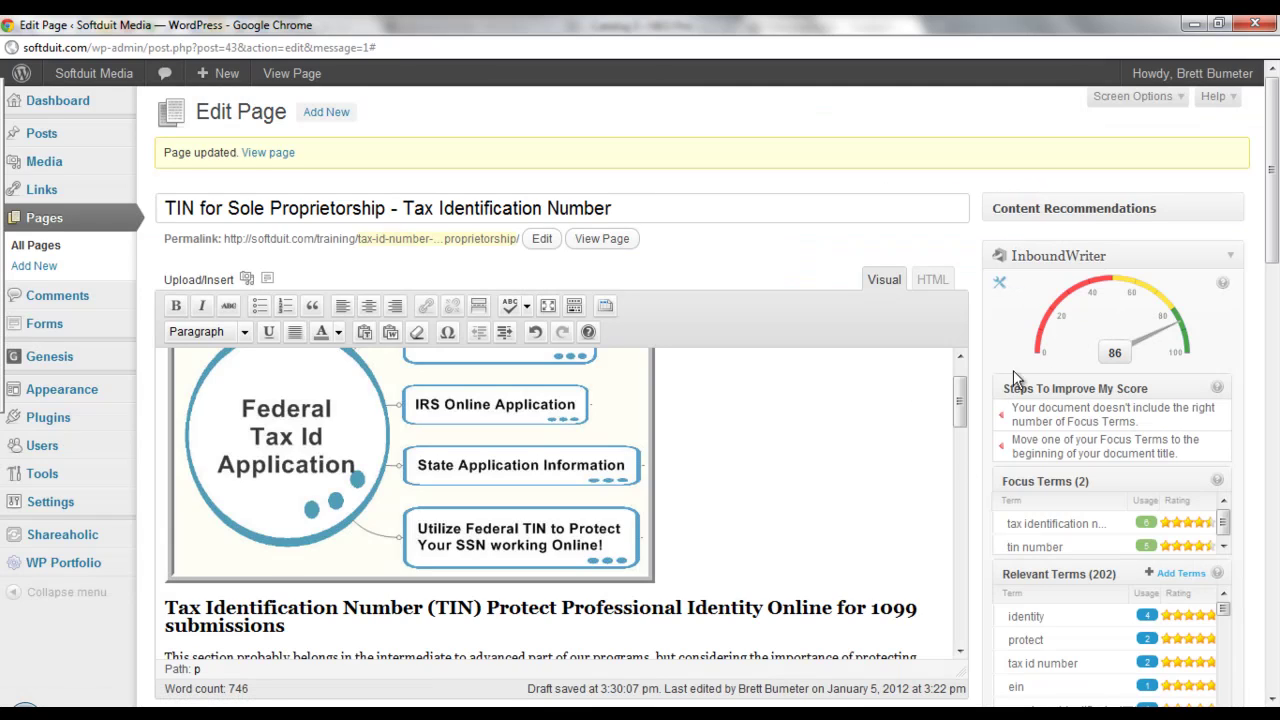
{"action": "left_click", "coordinate": [999, 283]}
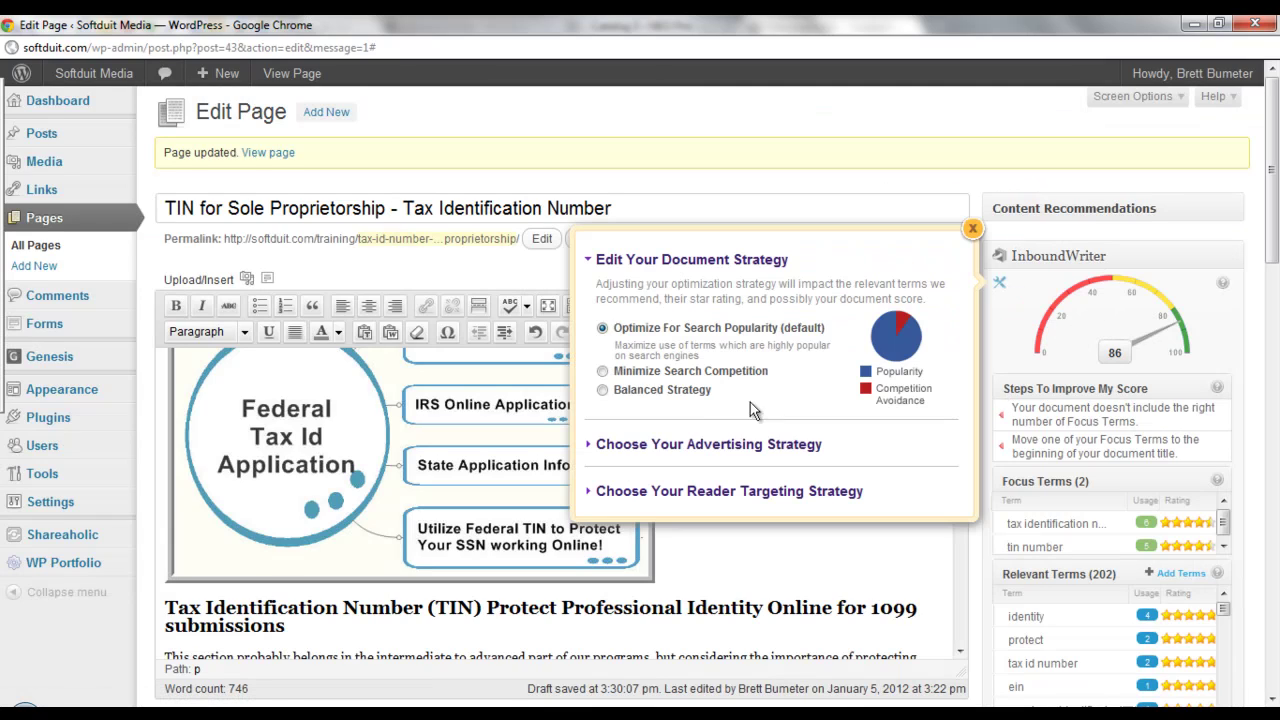
{"action": "left_click", "coordinate": [590, 444]}
{"action": "left_click", "coordinate": [603, 521]}
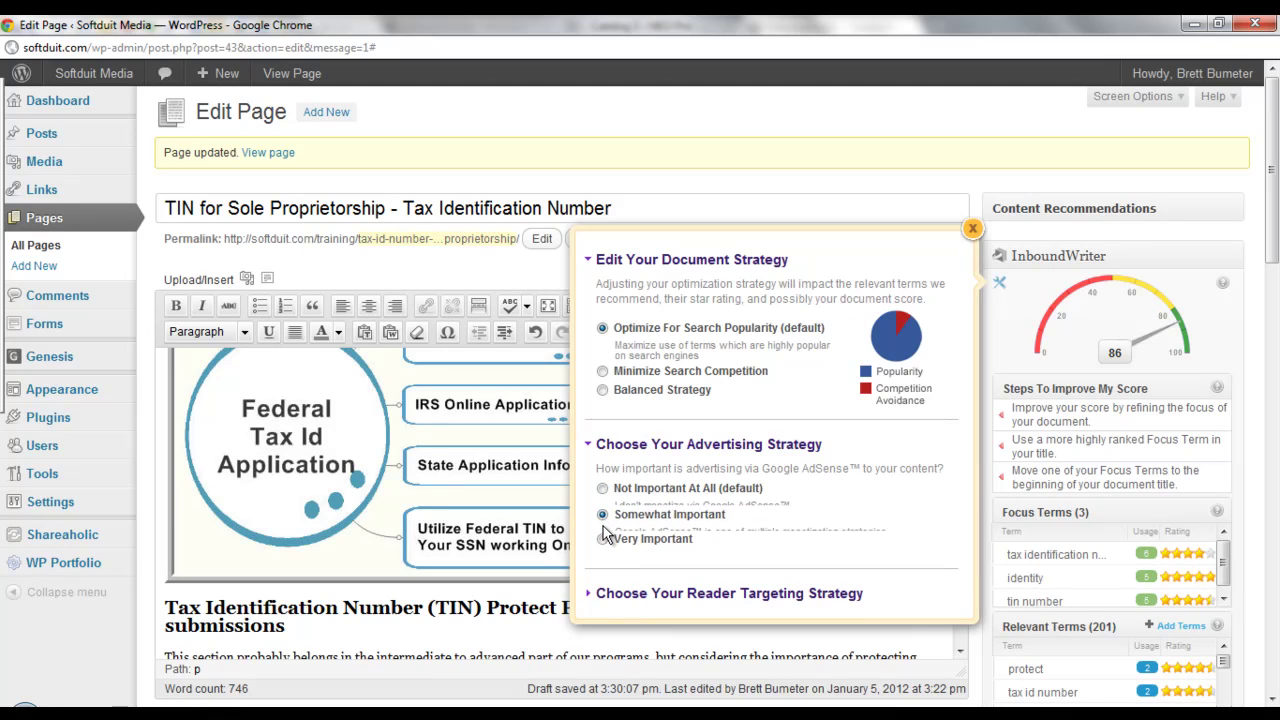
{"action": "left_click", "coordinate": [603, 539]}
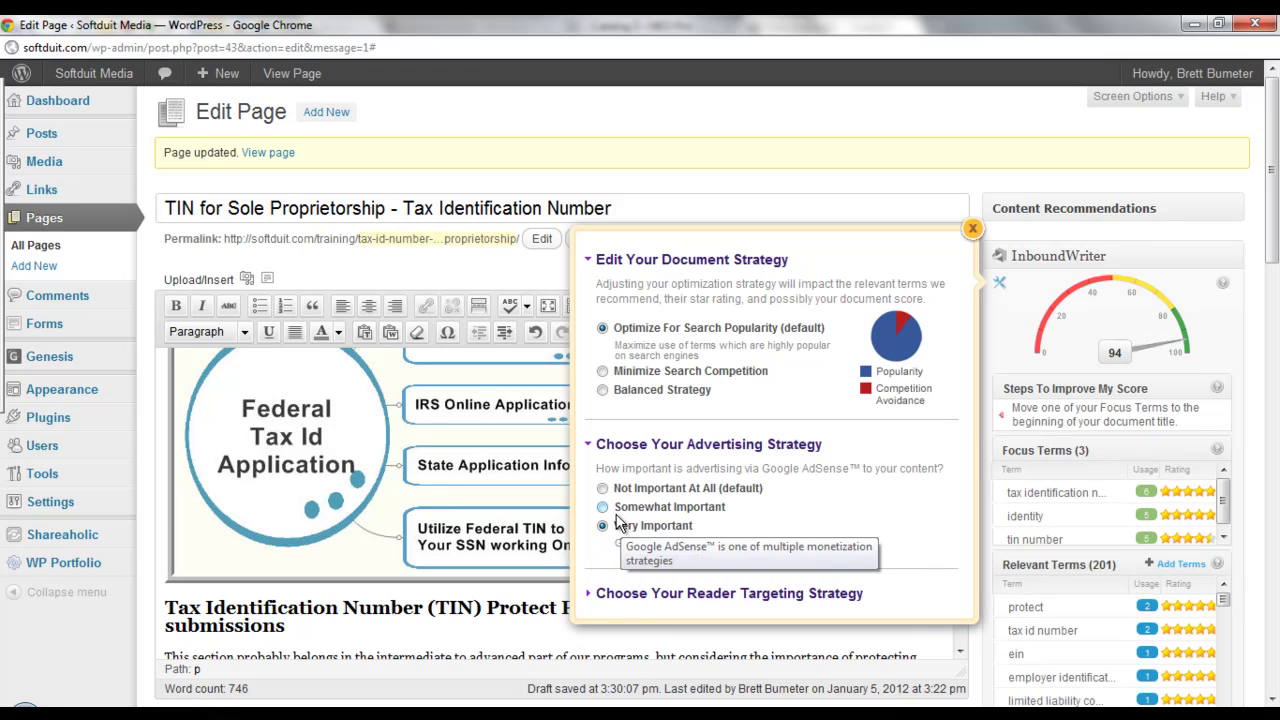
{"action": "left_click", "coordinate": [603, 507]}
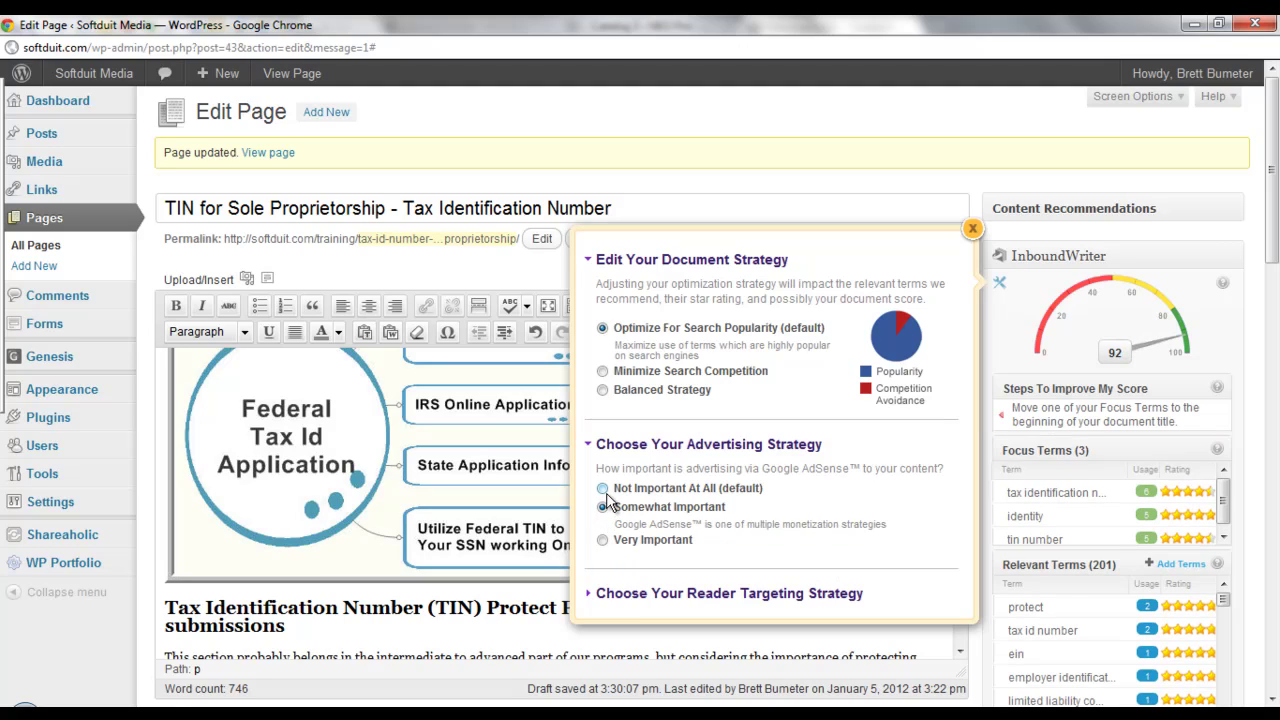
{"action": "left_click", "coordinate": [602, 488]}
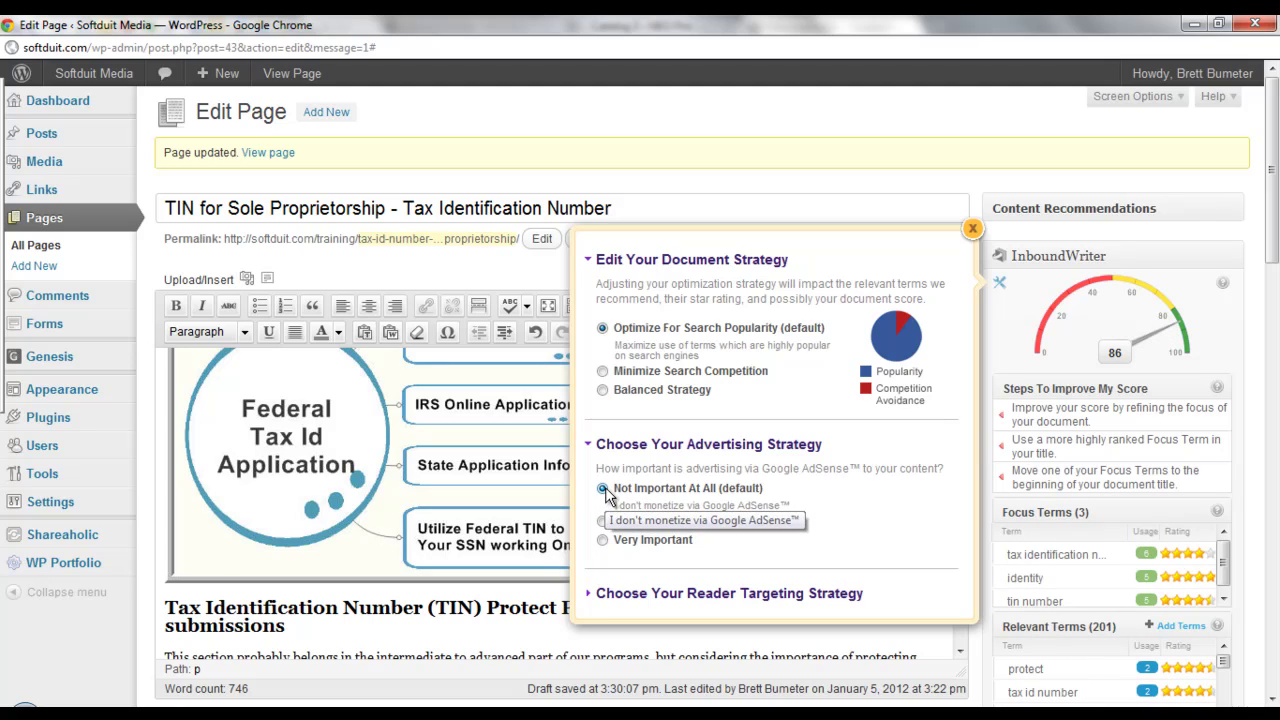
{"action": "left_click", "coordinate": [602, 521]}
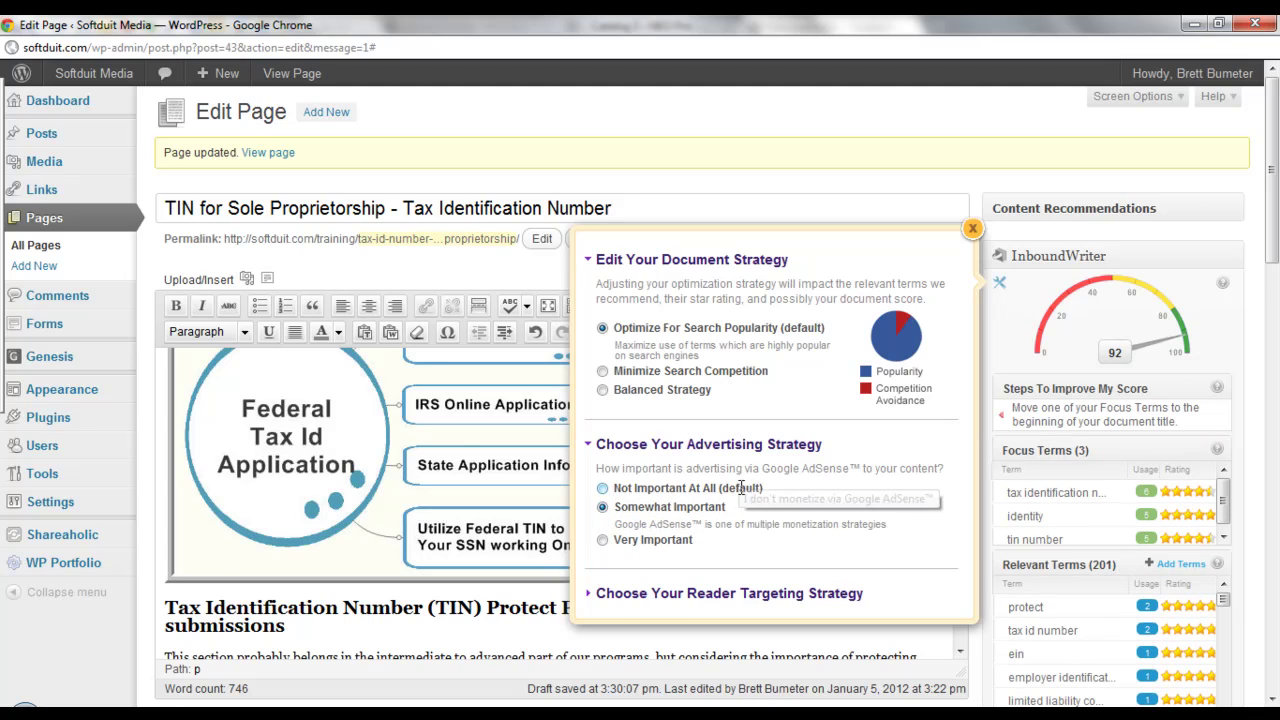
- Check the education levels offered under InboundWriter's reader targeting strategy and close the strategy settings
{"action": "scroll", "coordinate": [740, 482], "scroll_direction": "down", "scroll_amount": 1}
{"action": "left_click", "coordinate": [597, 500]}
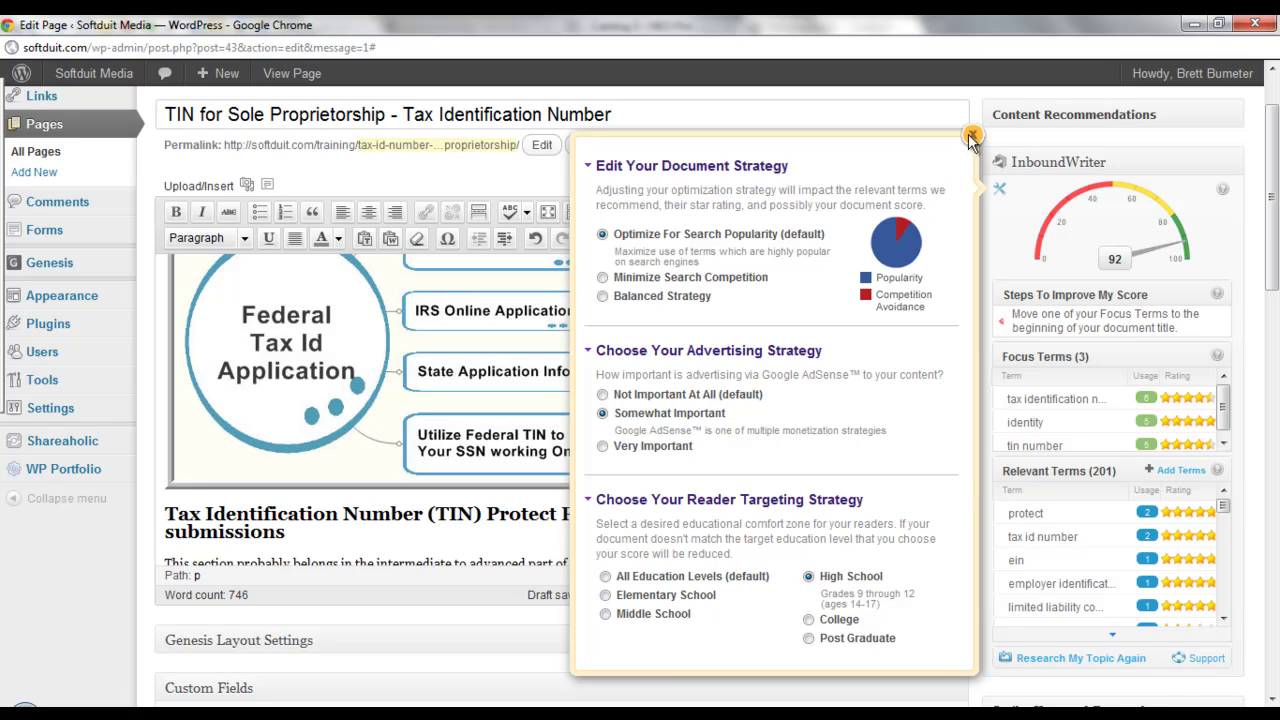
{"action": "left_click", "coordinate": [968, 137]}
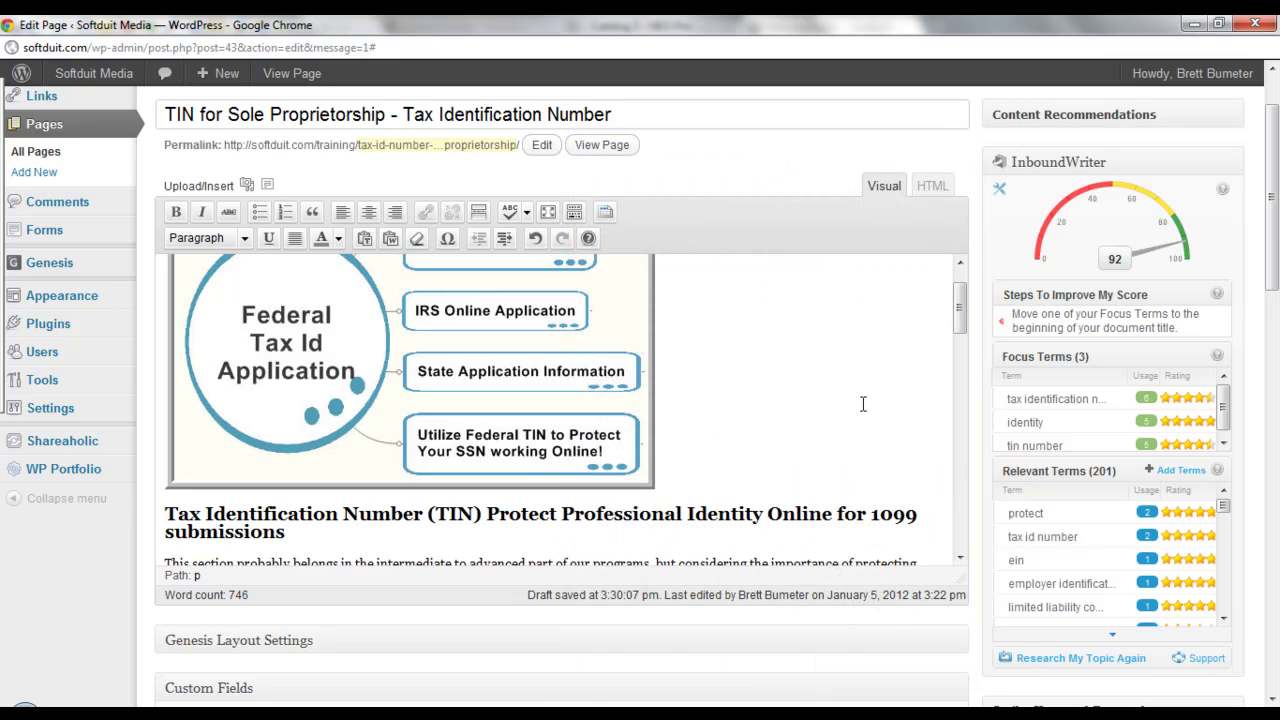
- Read through the page title and the full body text, from the TIN heading to the personal disclosure
{"action": "left_click", "coordinate": [871, 519]}
{"action": "scroll", "coordinate": [872, 519], "scroll_direction": "down", "scroll_amount": 2}
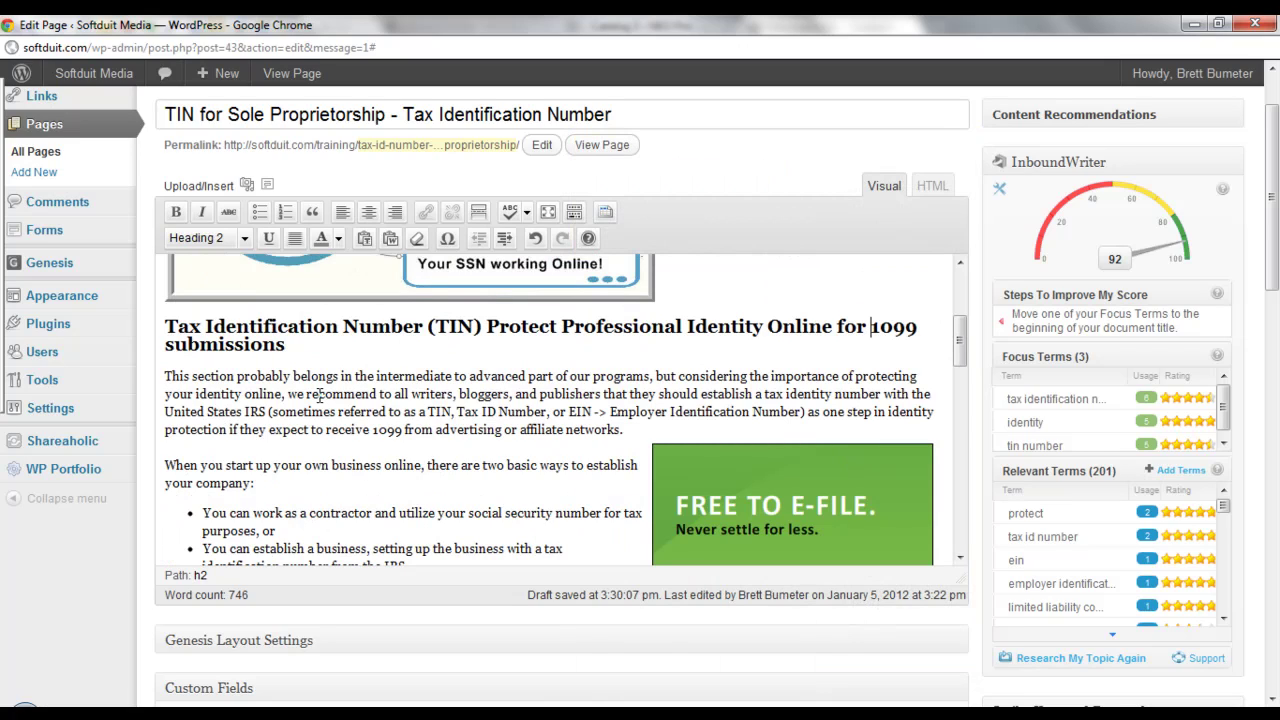
{"action": "left_click", "coordinate": [342, 411]}
{"action": "left_click_drag", "start_coordinate": [611, 114], "coordinate": [309, 104]}
{"action": "left_click", "coordinate": [468, 419]}
{"action": "scroll", "coordinate": [470, 418], "scroll_direction": "down", "scroll_amount": 3}
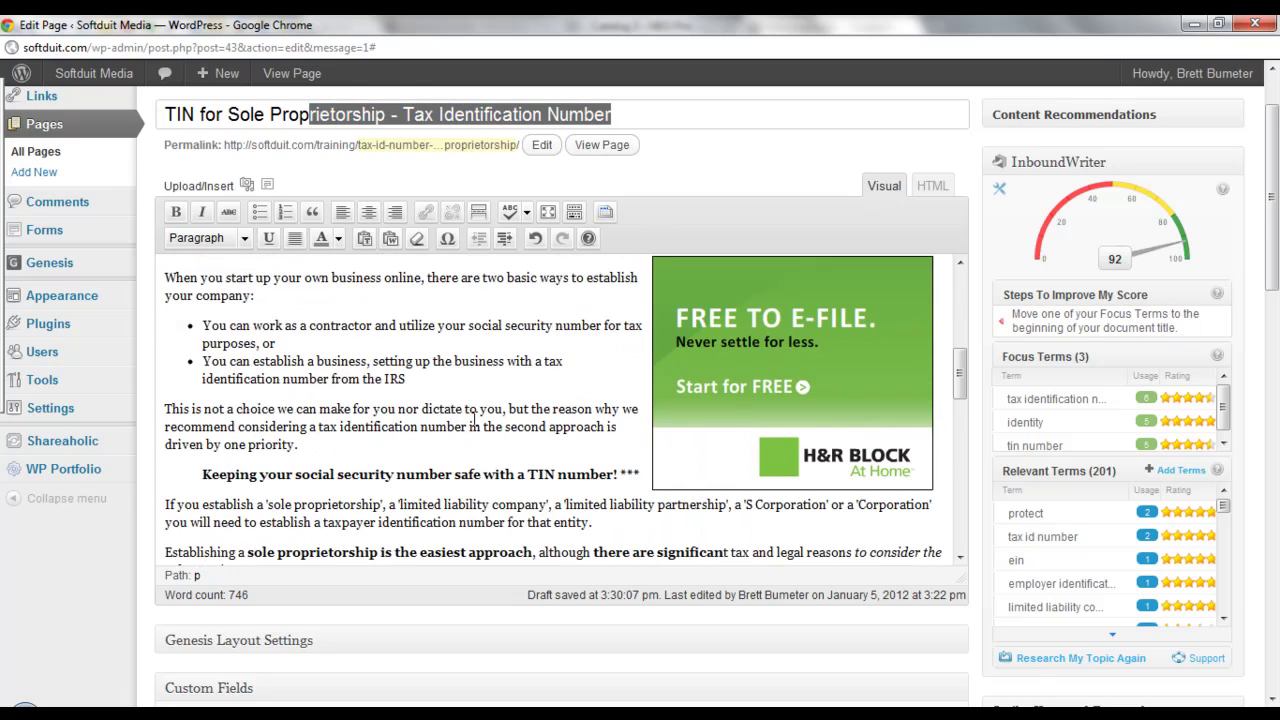
{"action": "scroll", "coordinate": [484, 453], "scroll_direction": "down", "scroll_amount": 2}
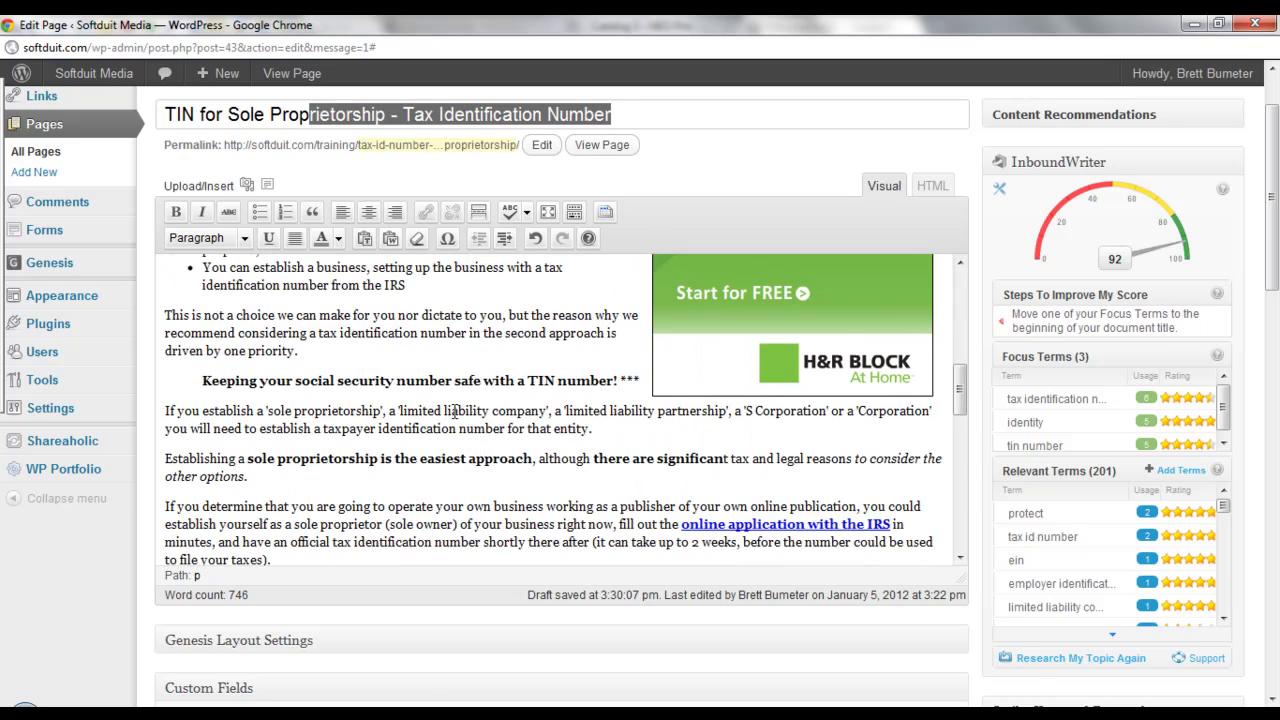
{"action": "scroll", "coordinate": [530, 472], "scroll_direction": "down", "scroll_amount": 5}
{"action": "scroll", "coordinate": [544, 390], "scroll_direction": "down", "scroll_amount": 2}
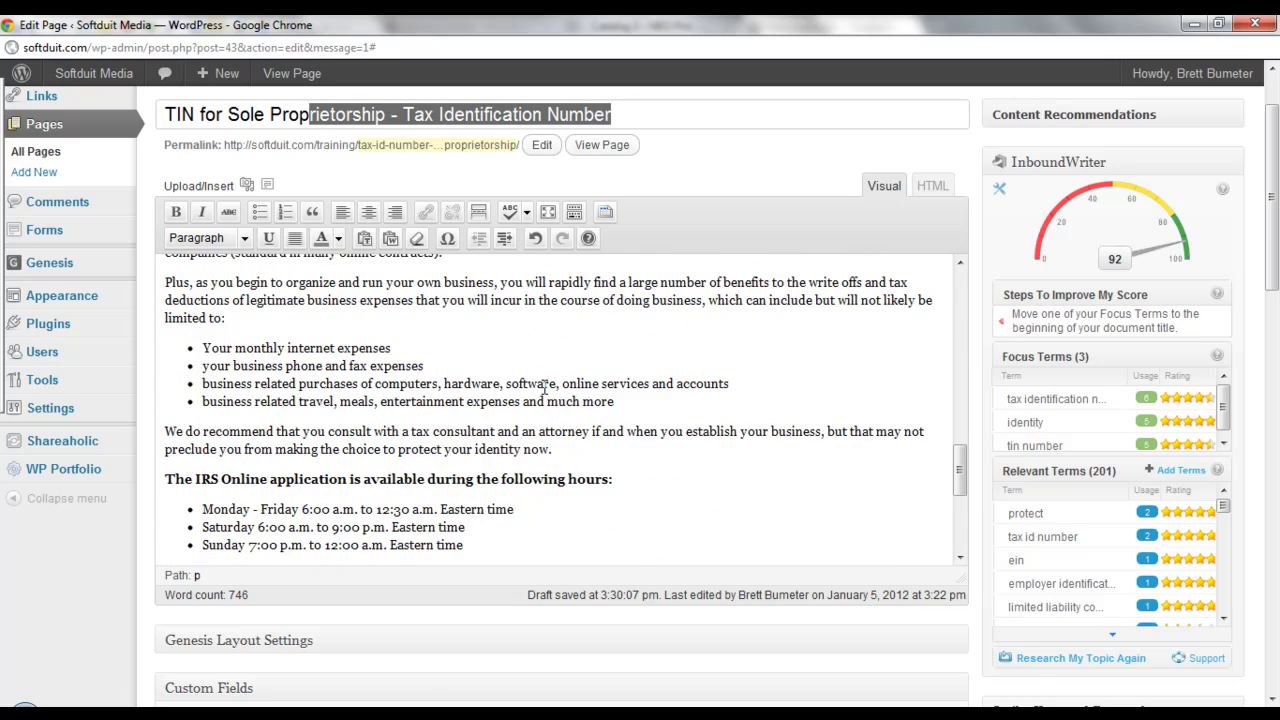
{"action": "scroll", "coordinate": [544, 390], "scroll_direction": "down", "scroll_amount": 8}
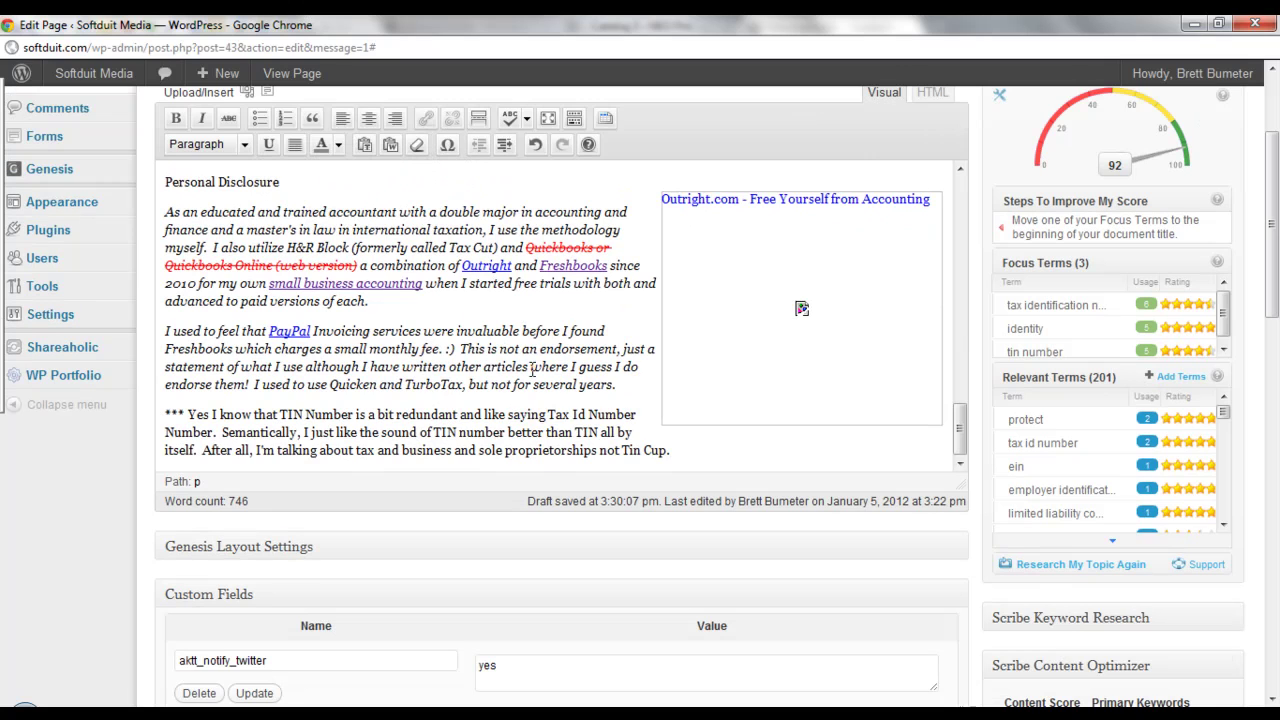
{"action": "scroll", "coordinate": [582, 414], "scroll_direction": "up", "scroll_amount": 10}
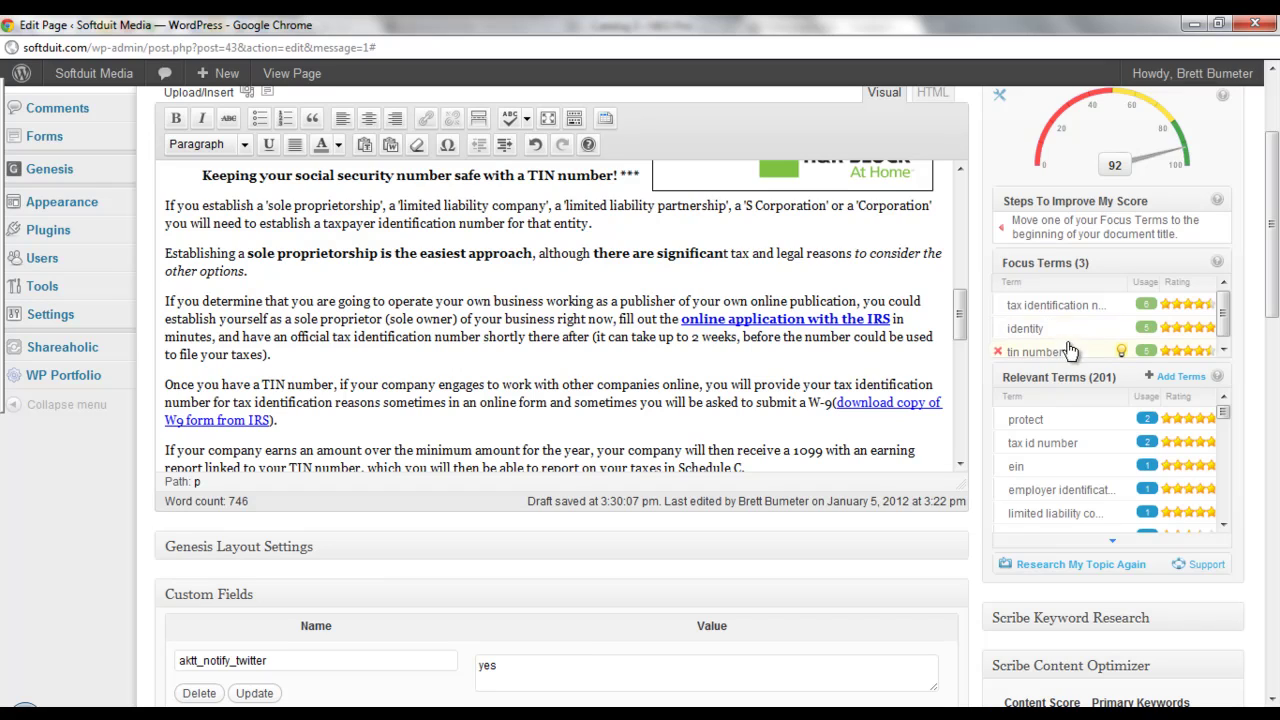
- Review the popularity, competition and CPC research for the focus terms tax identification number, identity and tin number
{"action": "left_click", "coordinate": [1122, 306]}
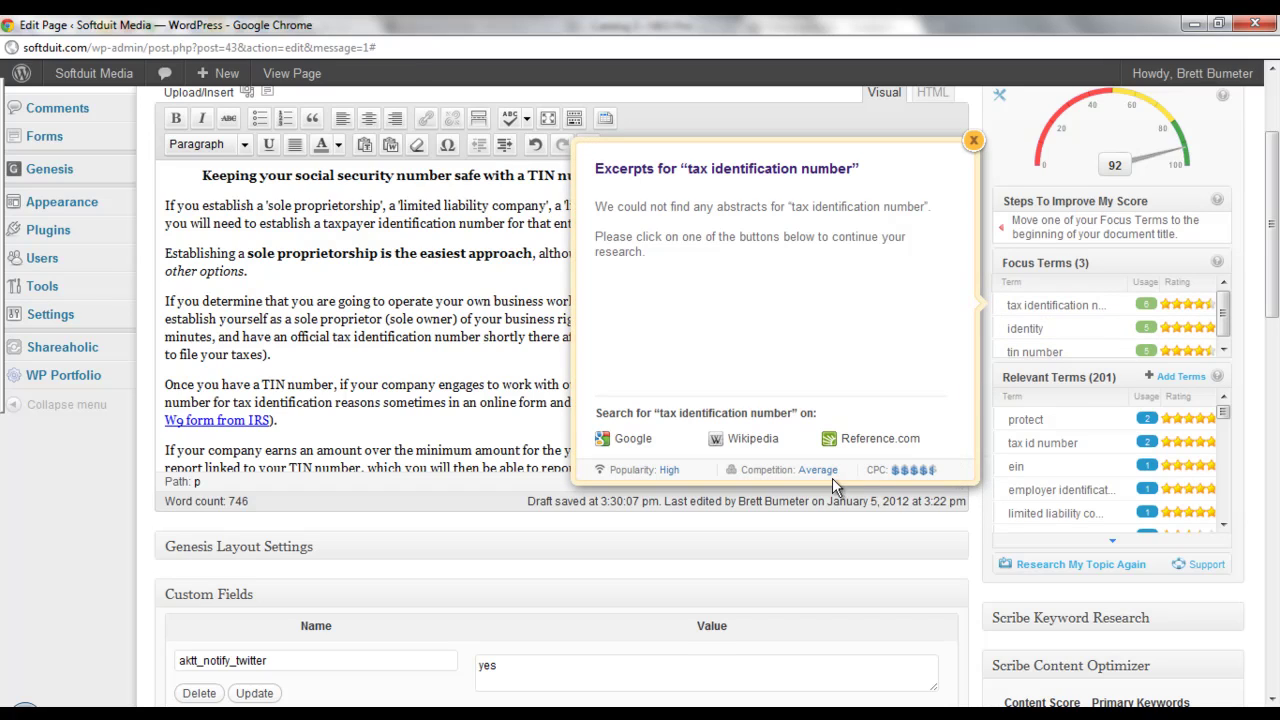
{"action": "left_click", "coordinate": [973, 142]}
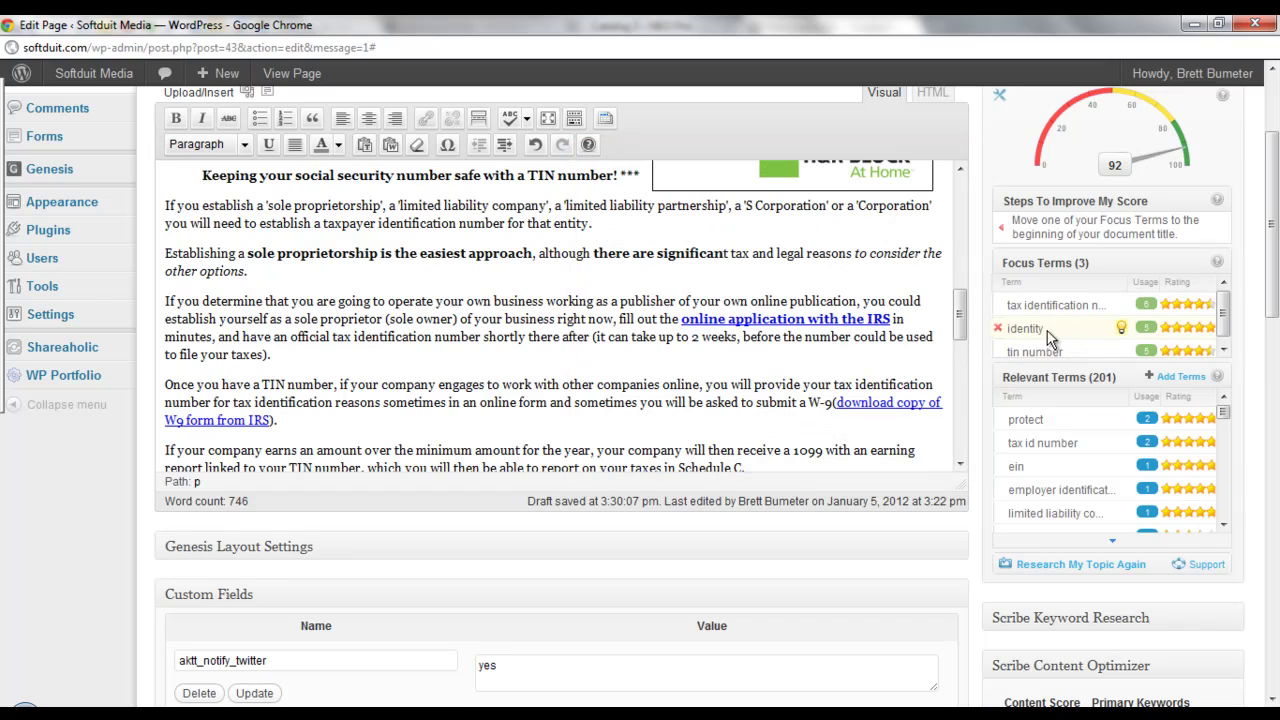
{"action": "left_click", "coordinate": [1122, 326]}
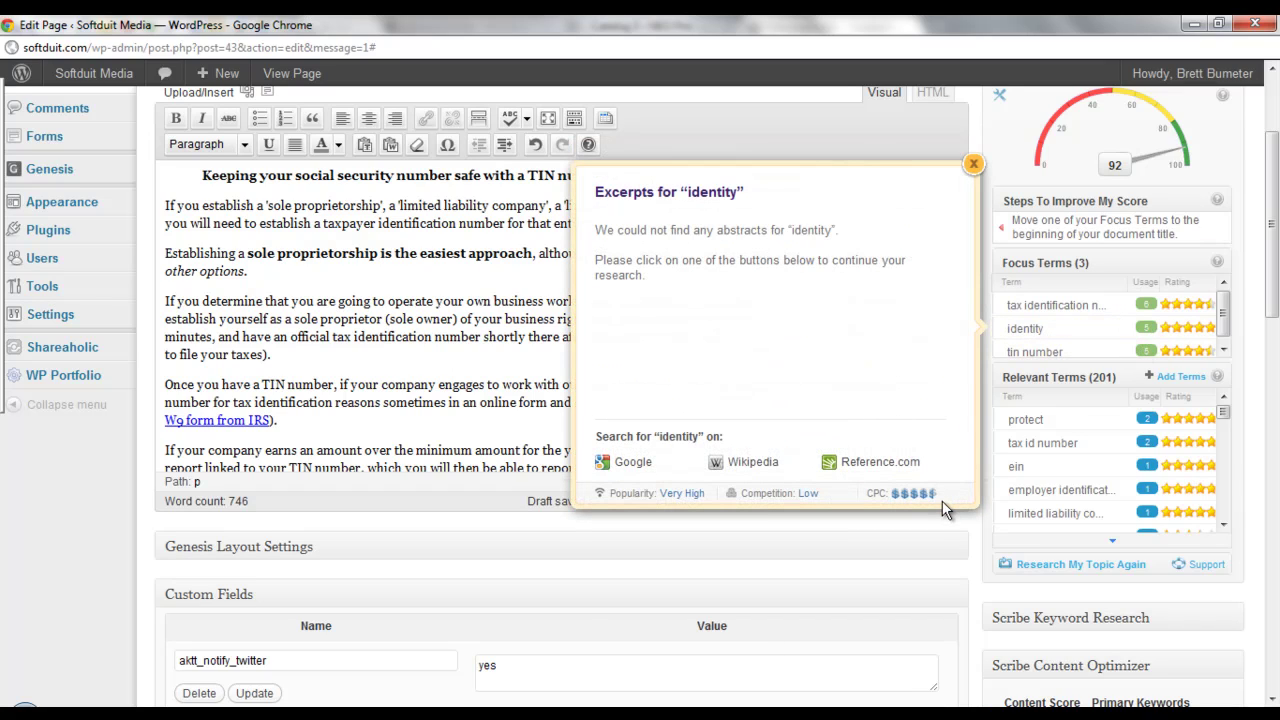
{"action": "left_click", "coordinate": [974, 166]}
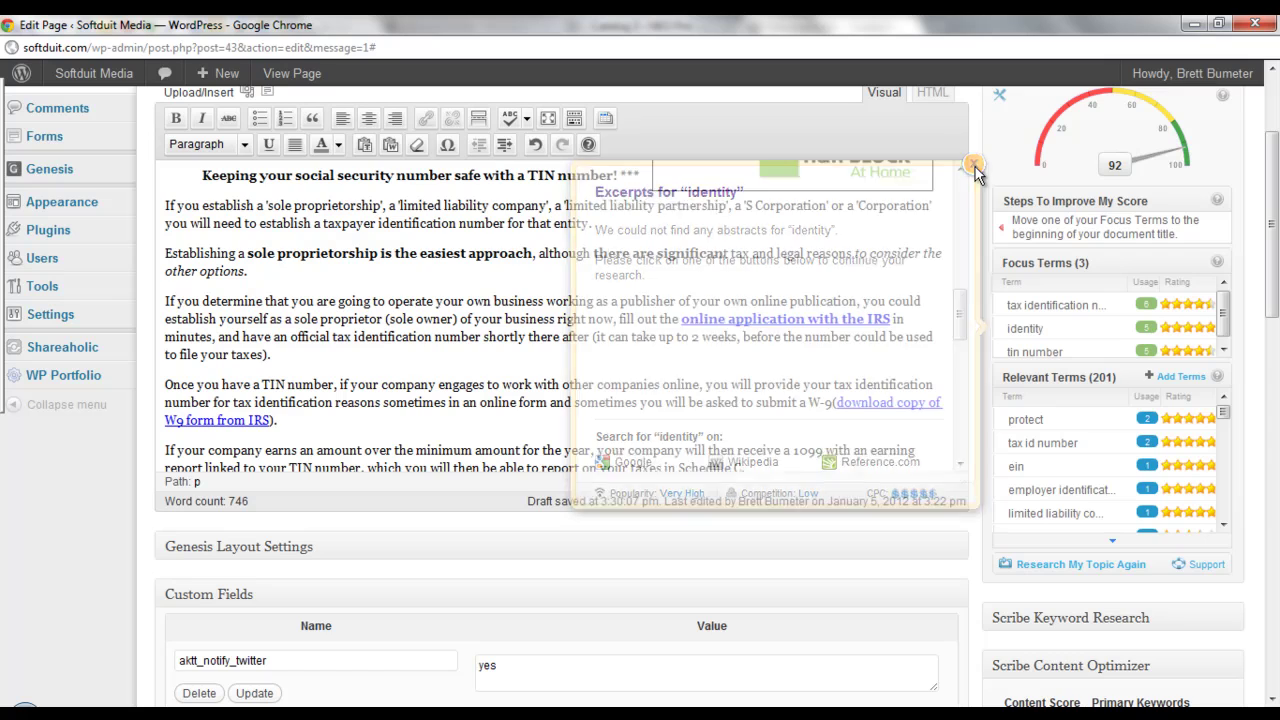
{"action": "left_click", "coordinate": [1121, 349]}
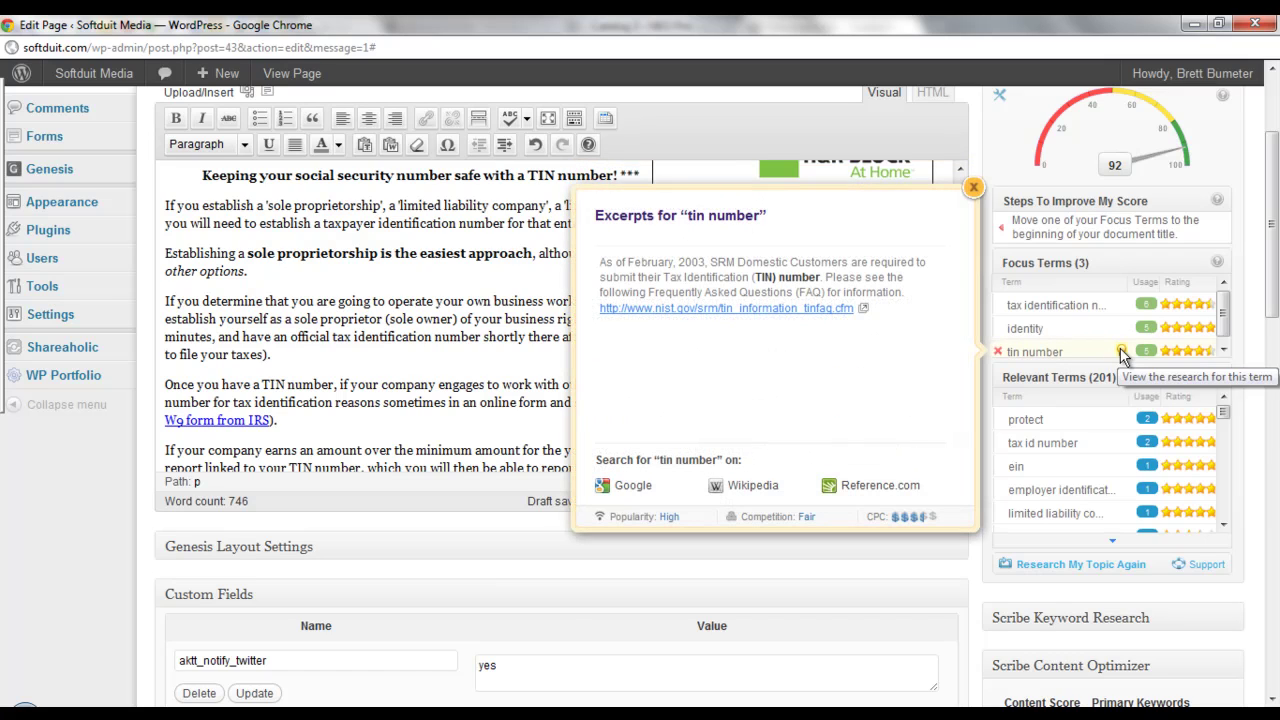
{"action": "left_click", "coordinate": [973, 189]}
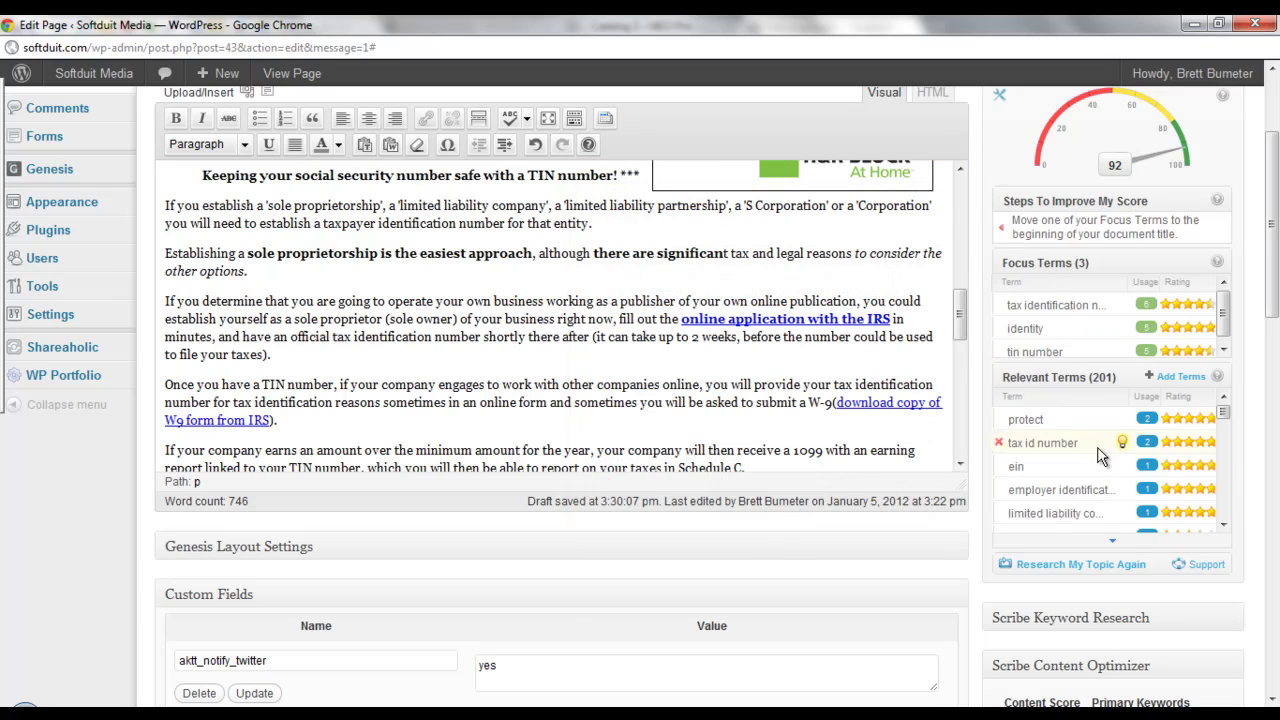
- Compare the relevant terms with the phrase "EIN -> Employer Identification Number" in the first paragraph under the heading
{"action": "left_click_drag", "start_coordinate": [1222, 414], "coordinate": [1221, 408]}
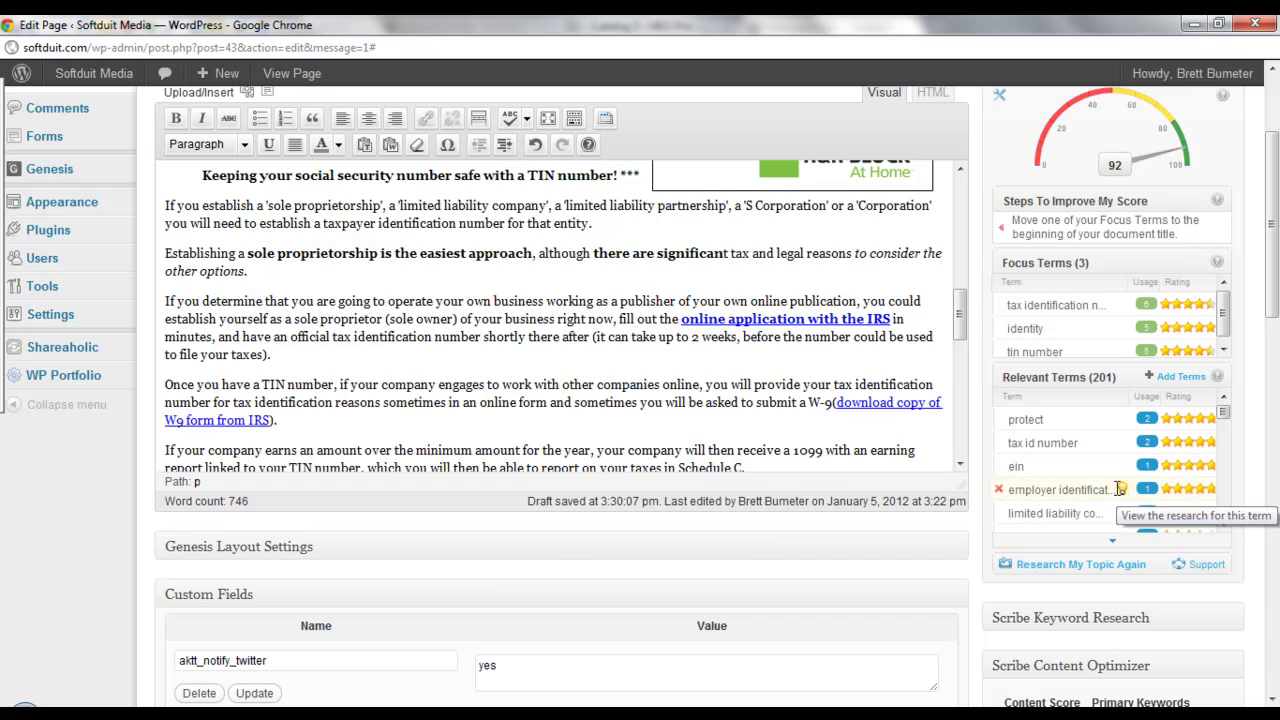
{"action": "scroll", "coordinate": [559, 316], "scroll_direction": "up", "scroll_amount": 5}
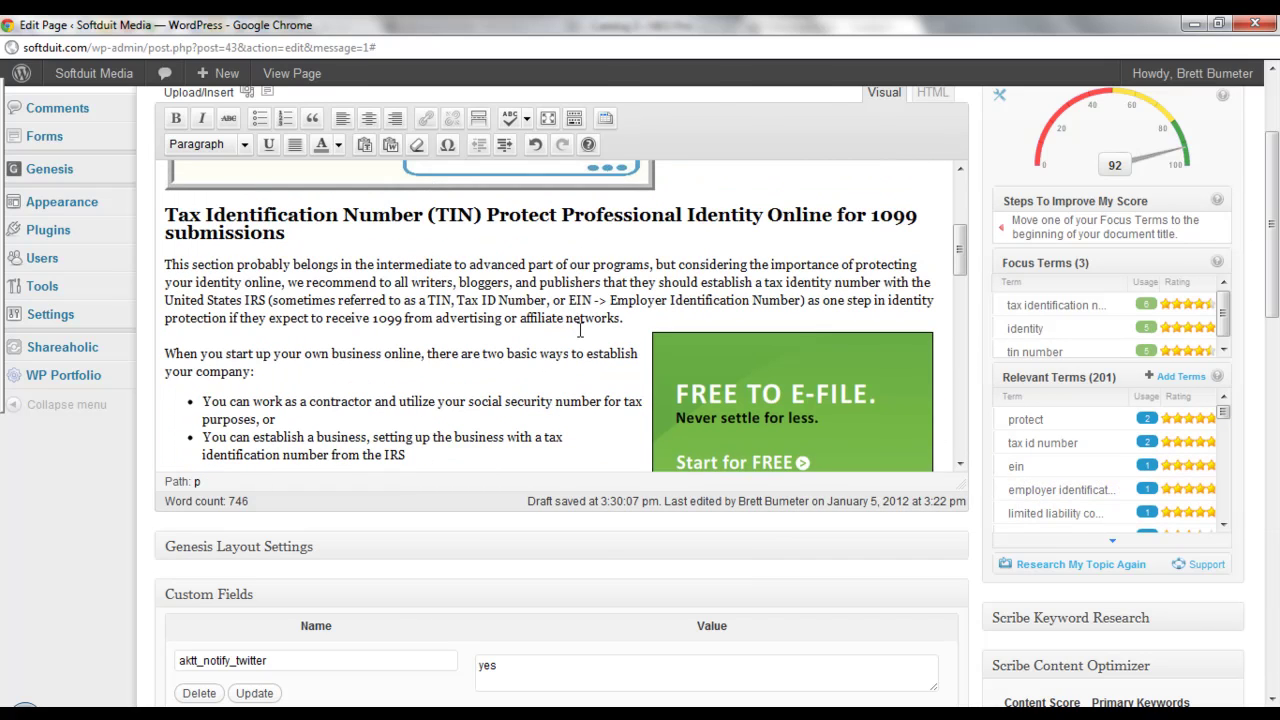
{"action": "left_click_drag", "start_coordinate": [569, 300], "coordinate": [801, 300]}
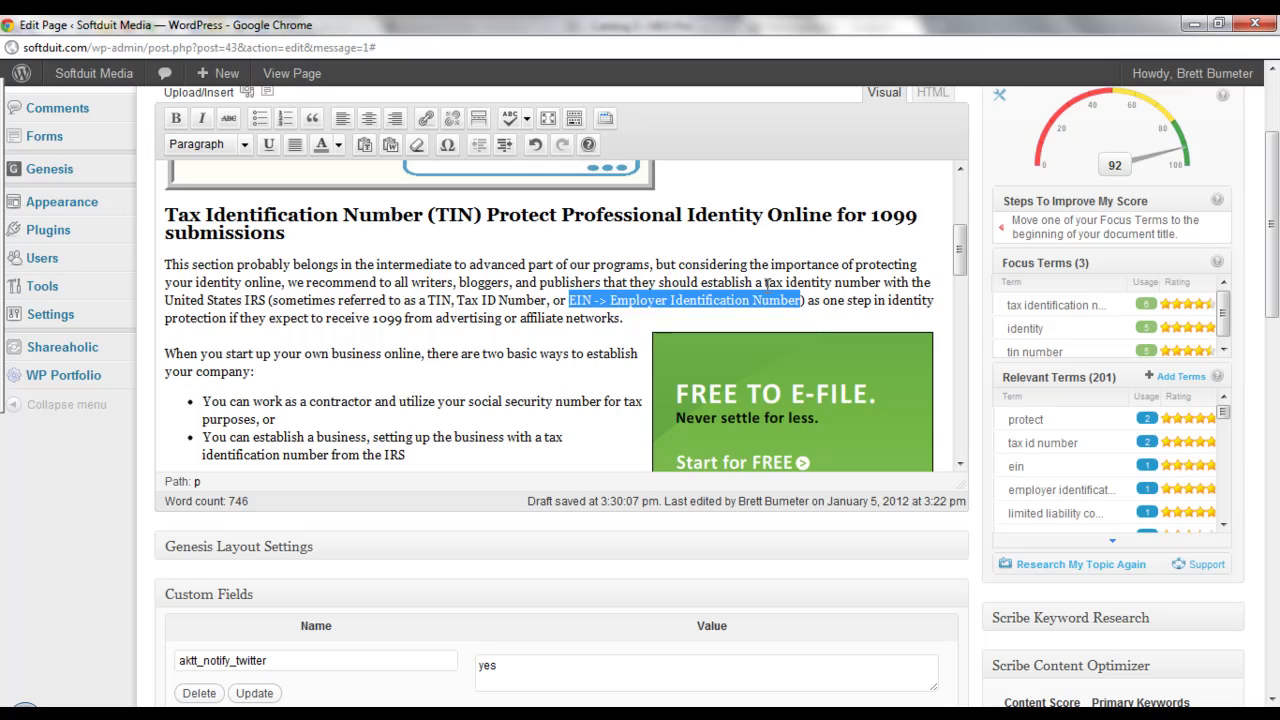
{"action": "left_click_drag", "start_coordinate": [568, 300], "coordinate": [797, 300]}
{"action": "left_click", "coordinate": [777, 285]}
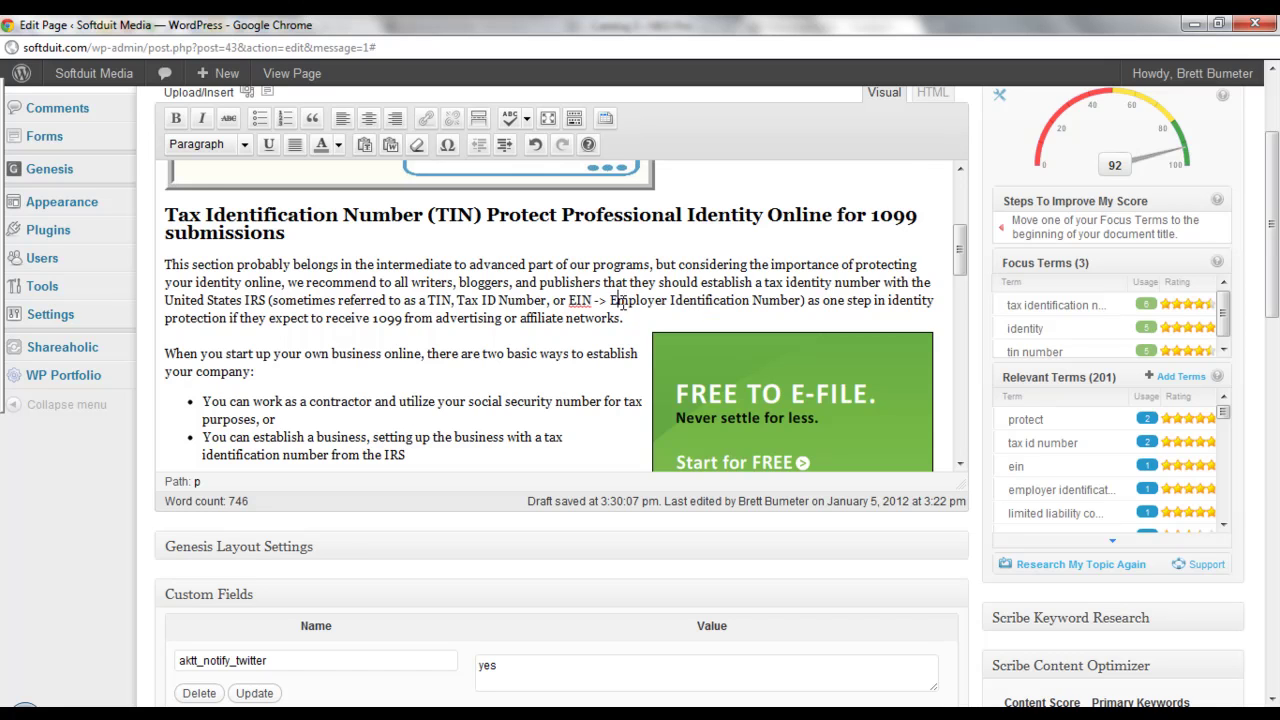
- Review the Scribe content score and the All in One SEO Pack title, description and keywords for the page
{"action": "scroll", "coordinate": [577, 342], "scroll_direction": "down", "scroll_amount": 3}
{"action": "scroll", "coordinate": [1108, 418], "scroll_direction": "up", "scroll_amount": 3}
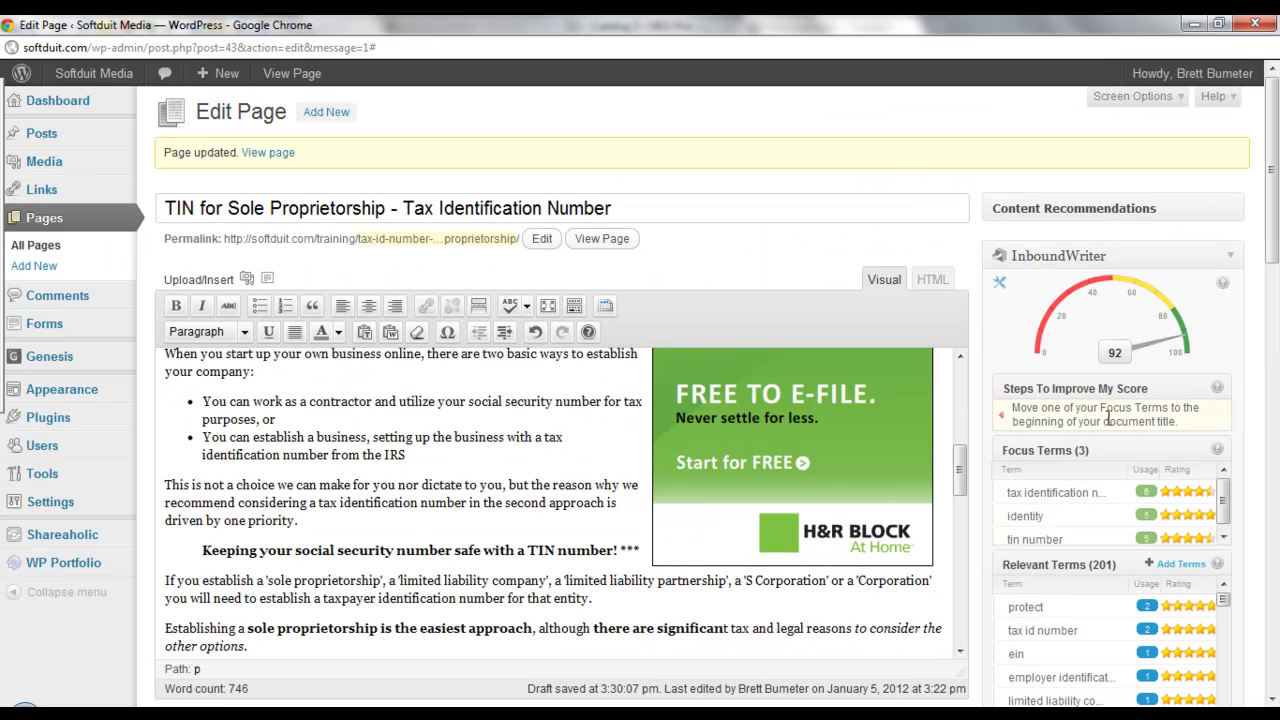
{"action": "scroll", "coordinate": [580, 382], "scroll_direction": "down", "scroll_amount": 6}
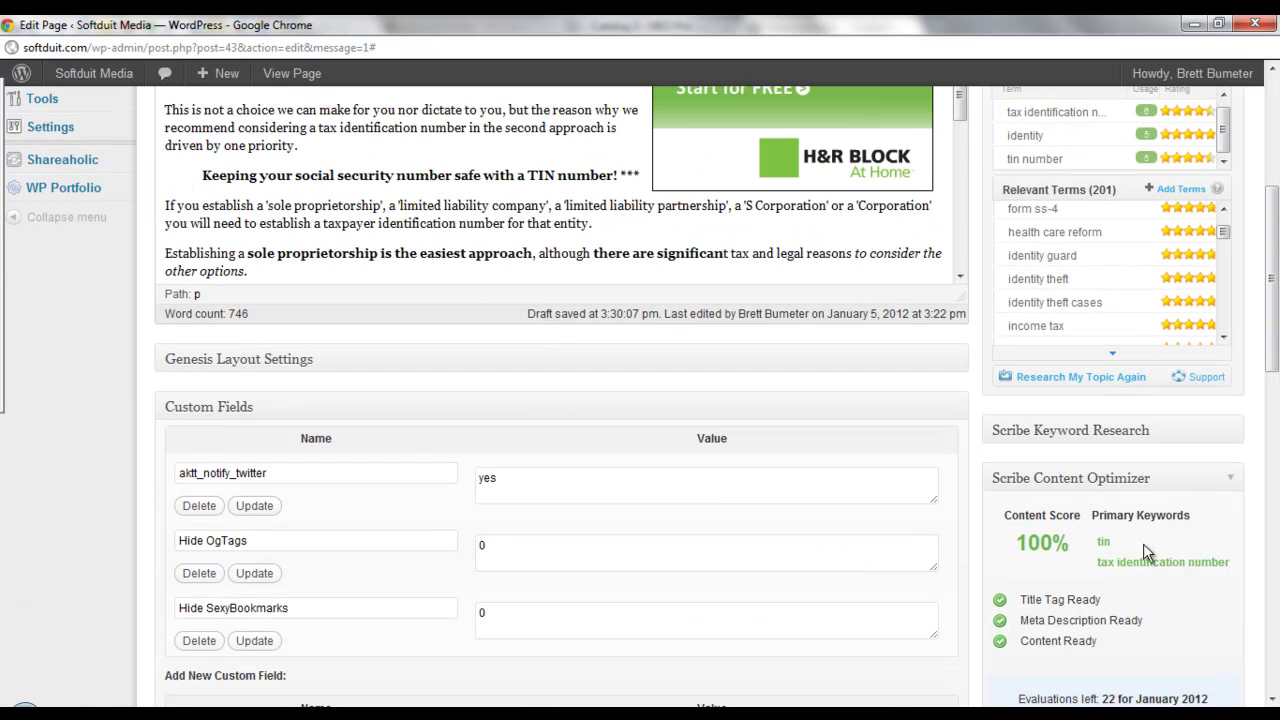
{"action": "scroll", "coordinate": [1110, 549], "scroll_direction": "down", "scroll_amount": 14}
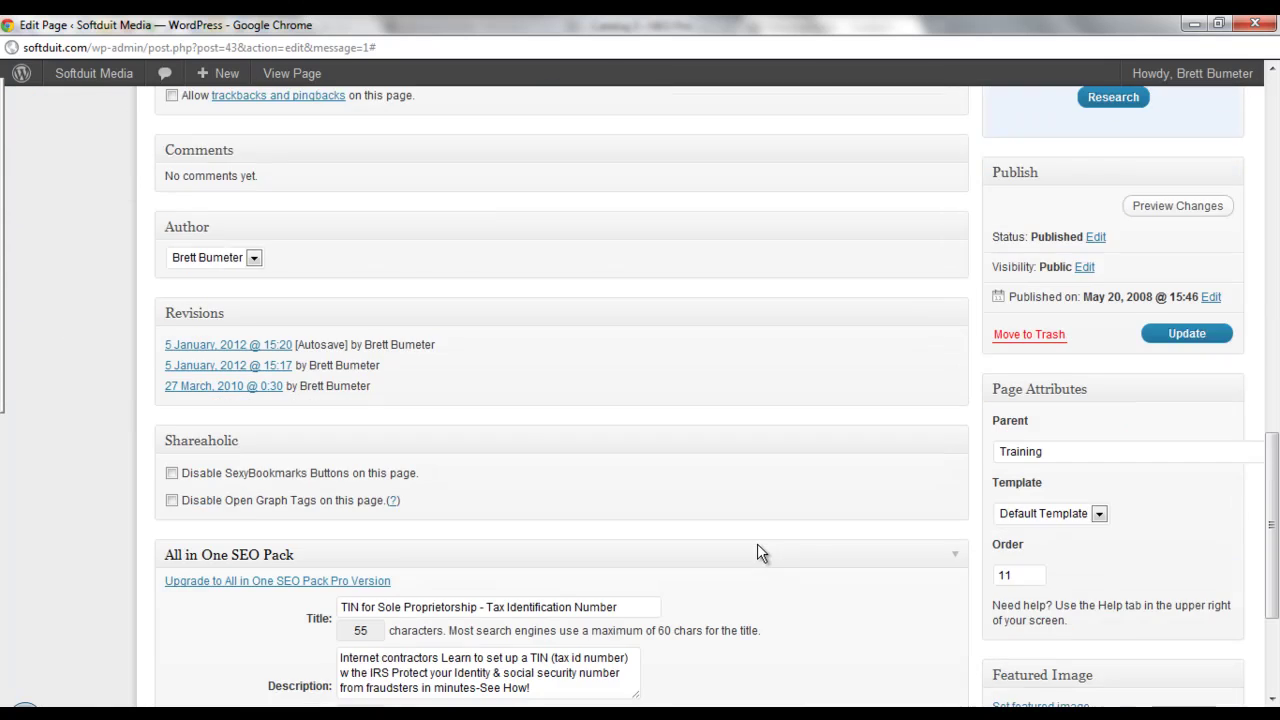
{"action": "scroll", "coordinate": [757, 553], "scroll_direction": "down", "scroll_amount": 3}
{"action": "triple_click", "coordinate": [443, 470]}
{"action": "left_click", "coordinate": [422, 420]}
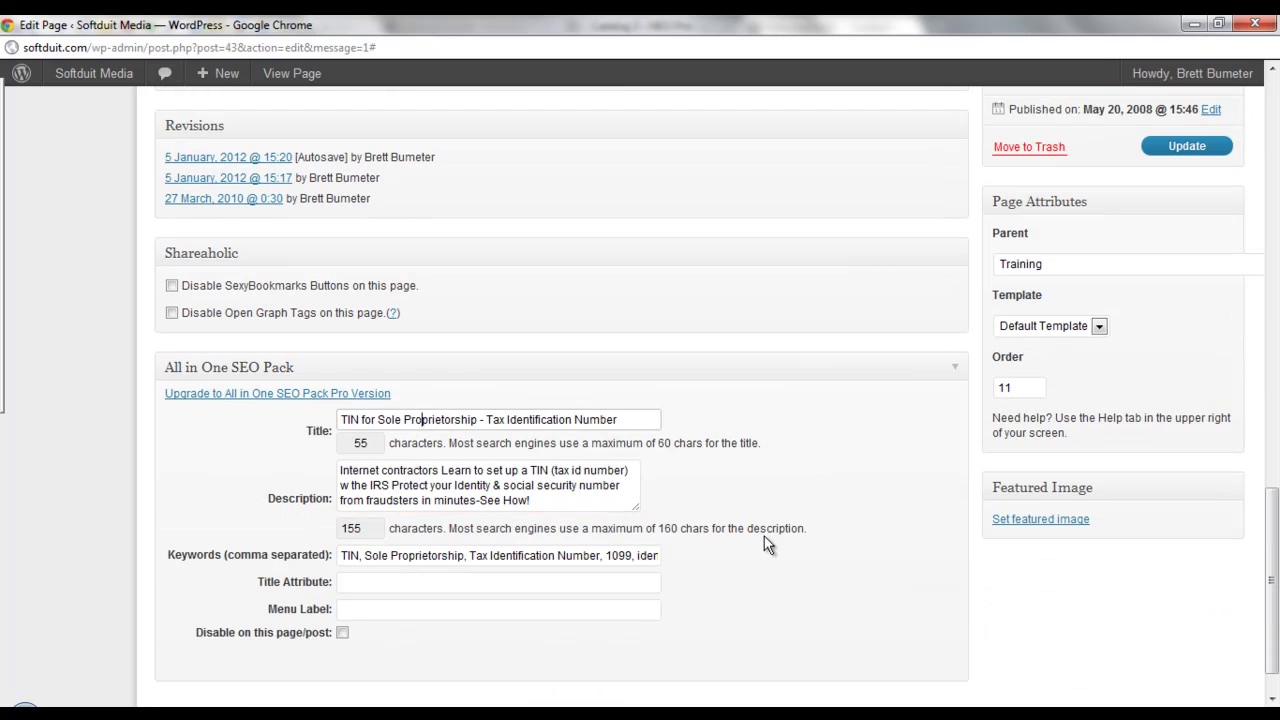
- Inspect the Federal Tax Id Application image and show the page's HTML source to examine its title and alt text
{"action": "scroll", "coordinate": [741, 527], "scroll_direction": "up", "scroll_amount": 17}
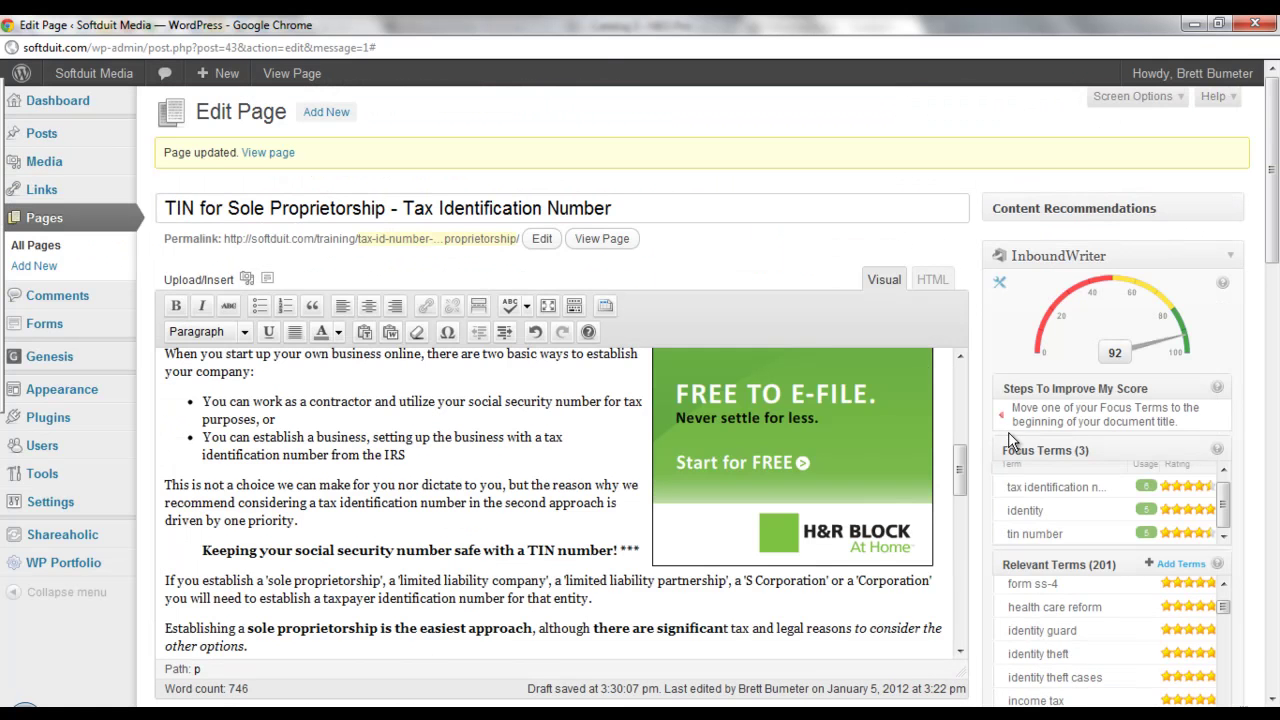
{"action": "scroll", "coordinate": [520, 470], "scroll_direction": "up", "scroll_amount": 5}
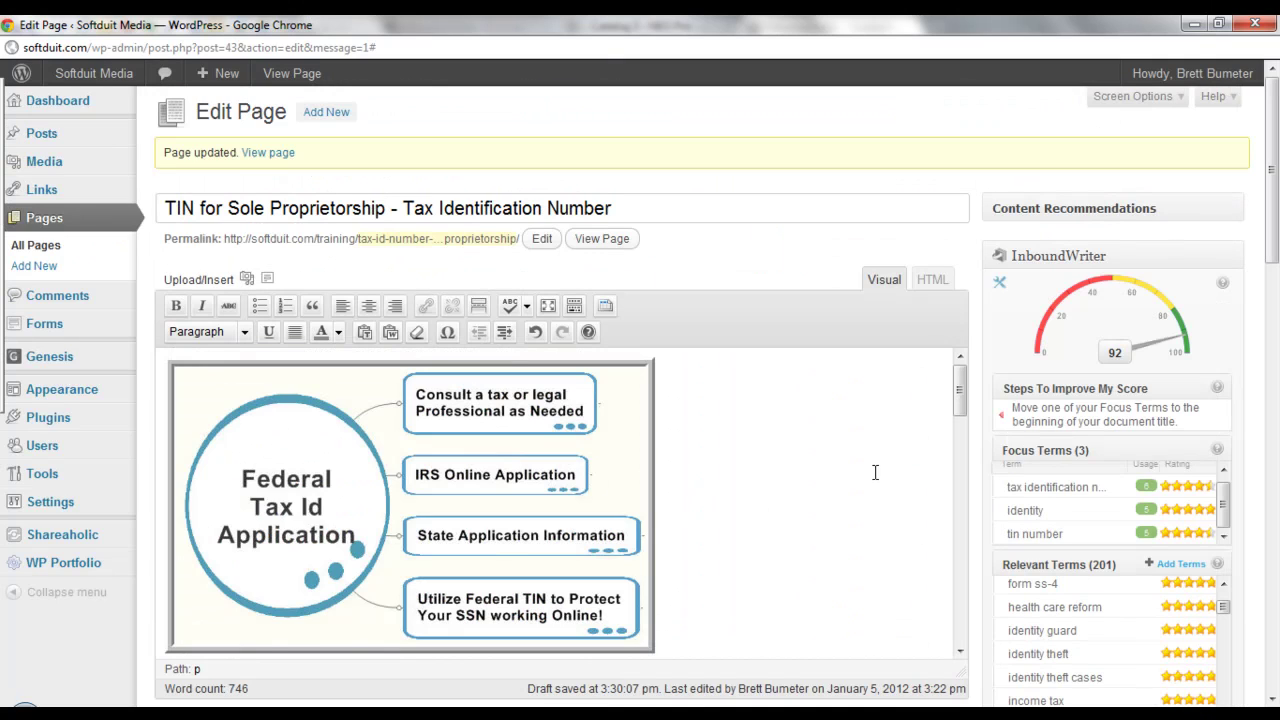
{"action": "scroll", "coordinate": [880, 480], "scroll_direction": "down", "scroll_amount": 5}
{"action": "scroll", "coordinate": [570, 520], "scroll_direction": "up", "scroll_amount": 5}
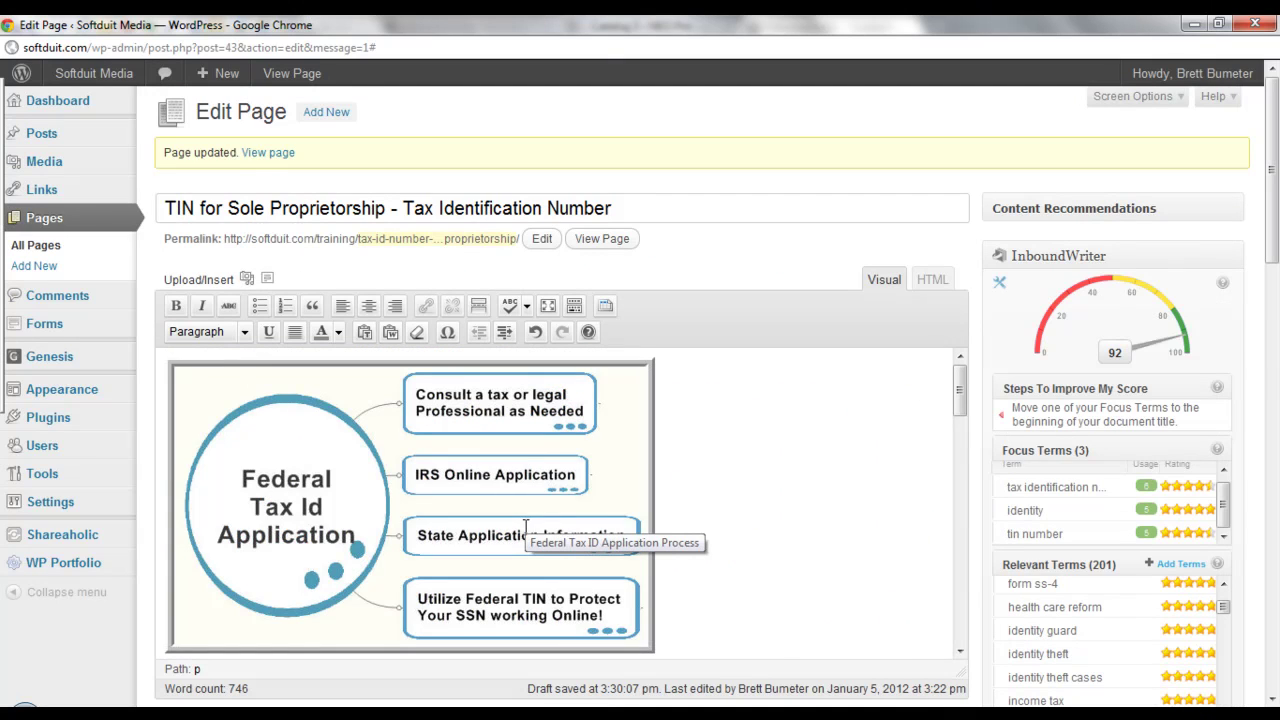
{"action": "left_click", "coordinate": [434, 490]}
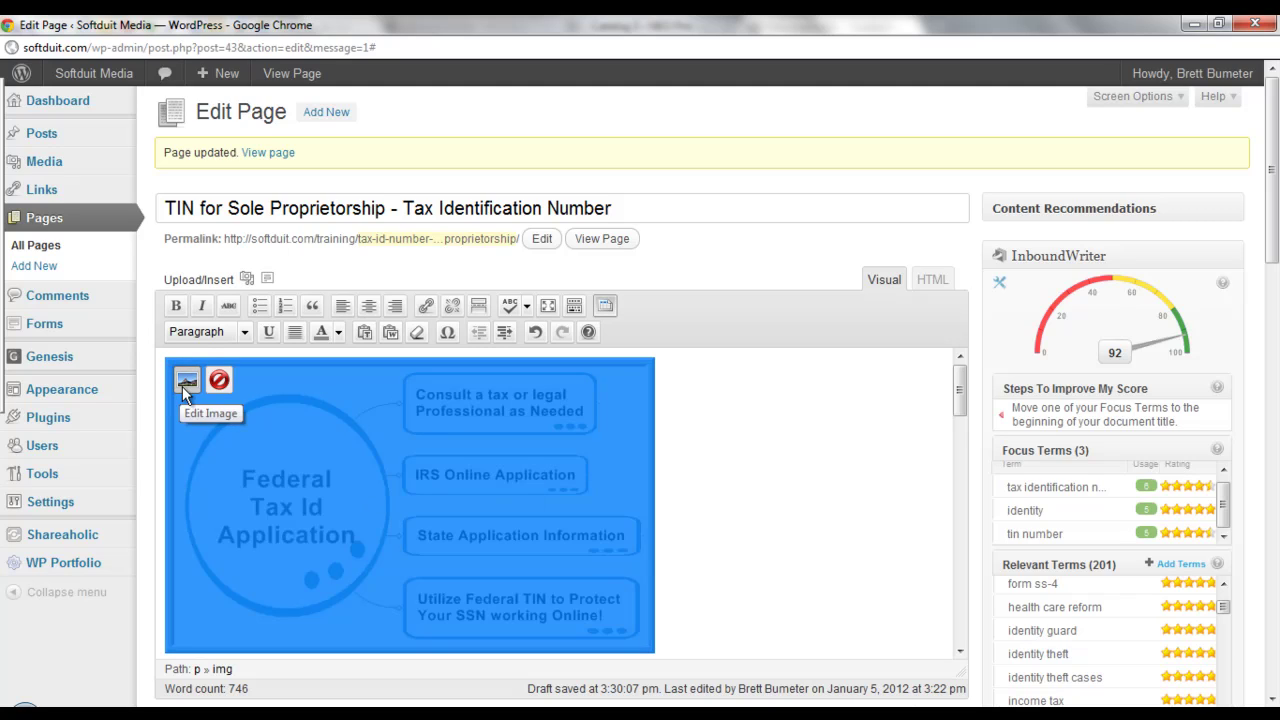
{"action": "left_click", "coordinate": [790, 526]}
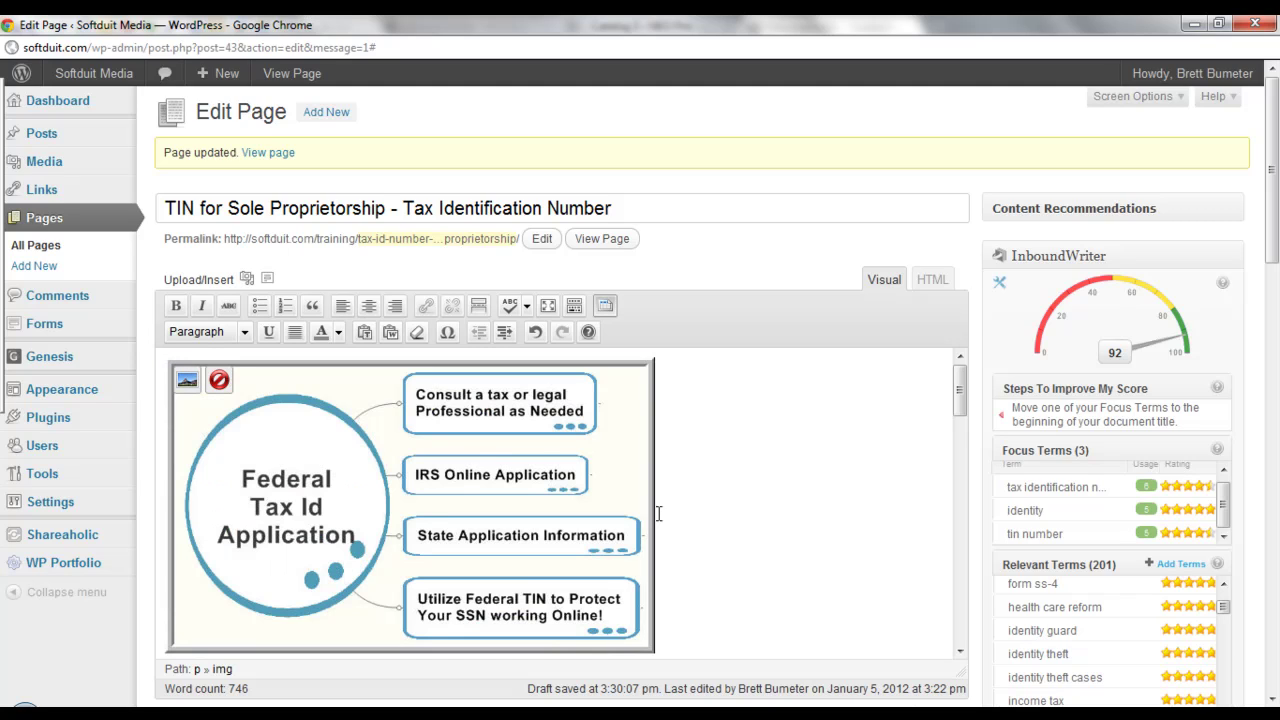
{"action": "left_click", "coordinate": [187, 378]}
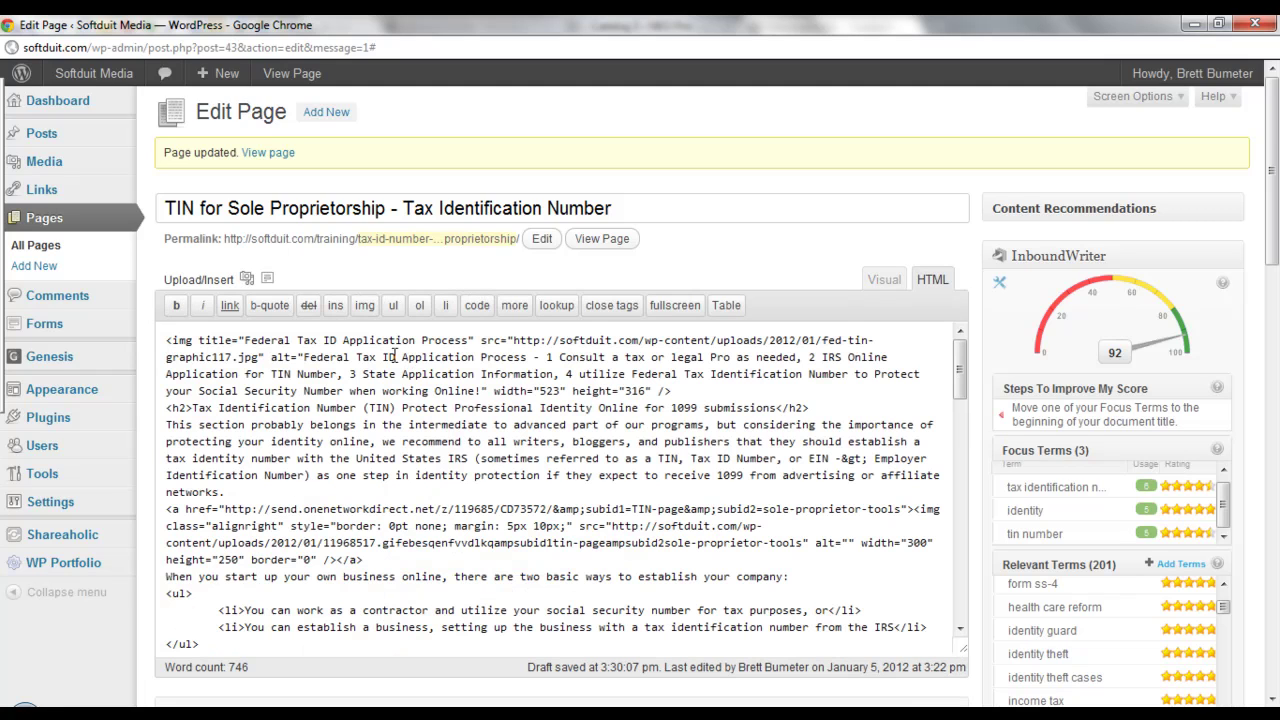
- Examine the Federal Tax Id Application image's alt text in the source, then return to the visual editor and look over the image and introduction
{"action": "left_click_drag", "start_coordinate": [304, 357], "coordinate": [483, 391]}
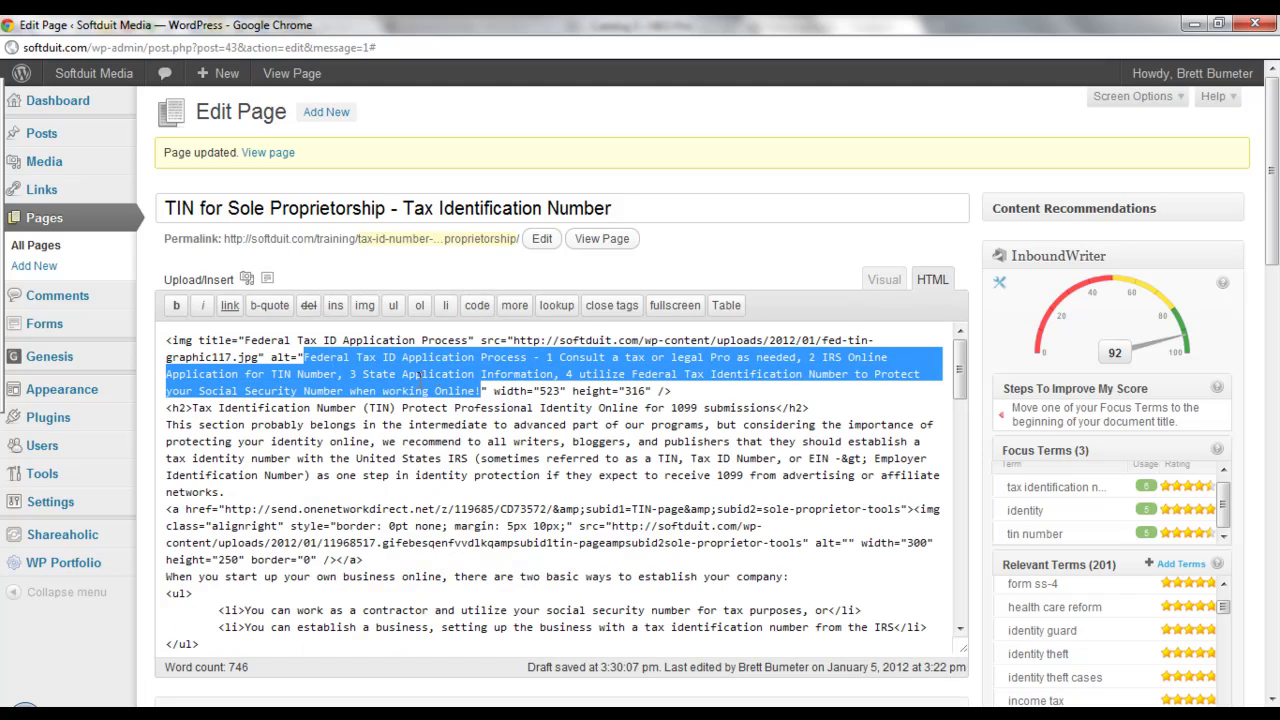
{"action": "left_click", "coordinate": [883, 279]}
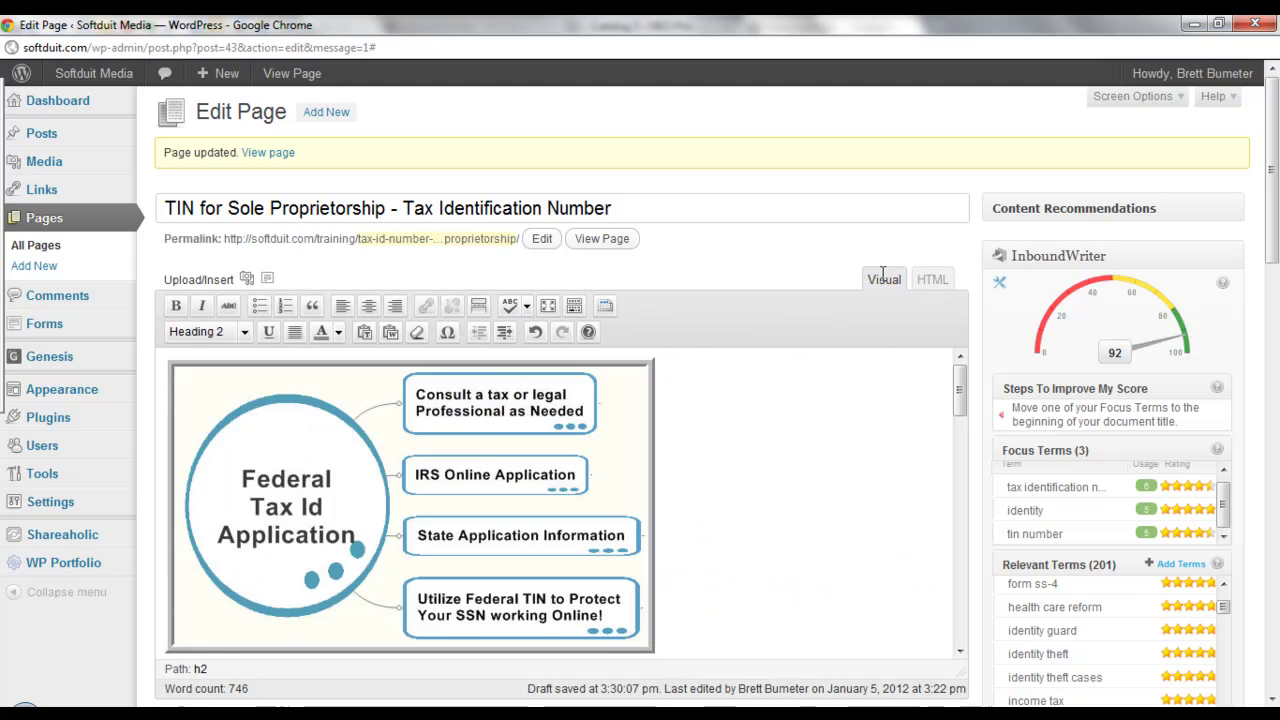
{"action": "scroll", "coordinate": [910, 476], "scroll_direction": "down", "scroll_amount": 3}
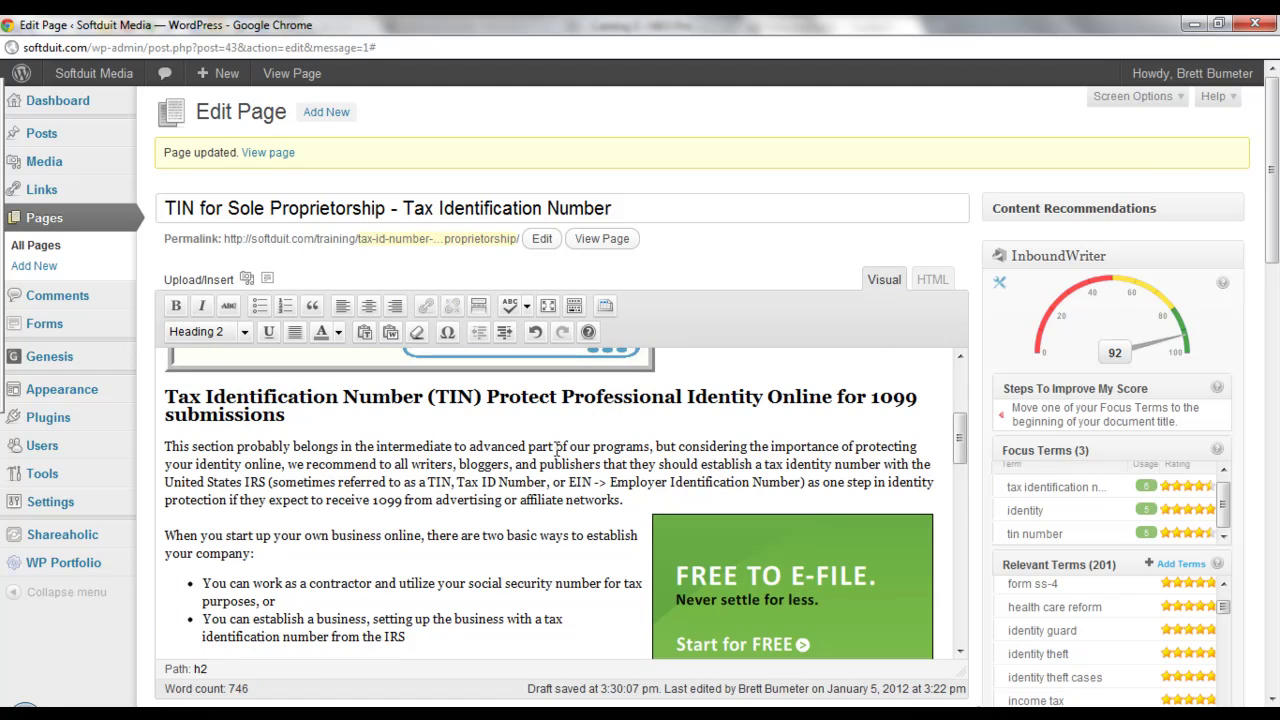
{"action": "left_click", "coordinate": [511, 463]}
{"action": "scroll", "coordinate": [515, 470], "scroll_direction": "up", "scroll_amount": 3}
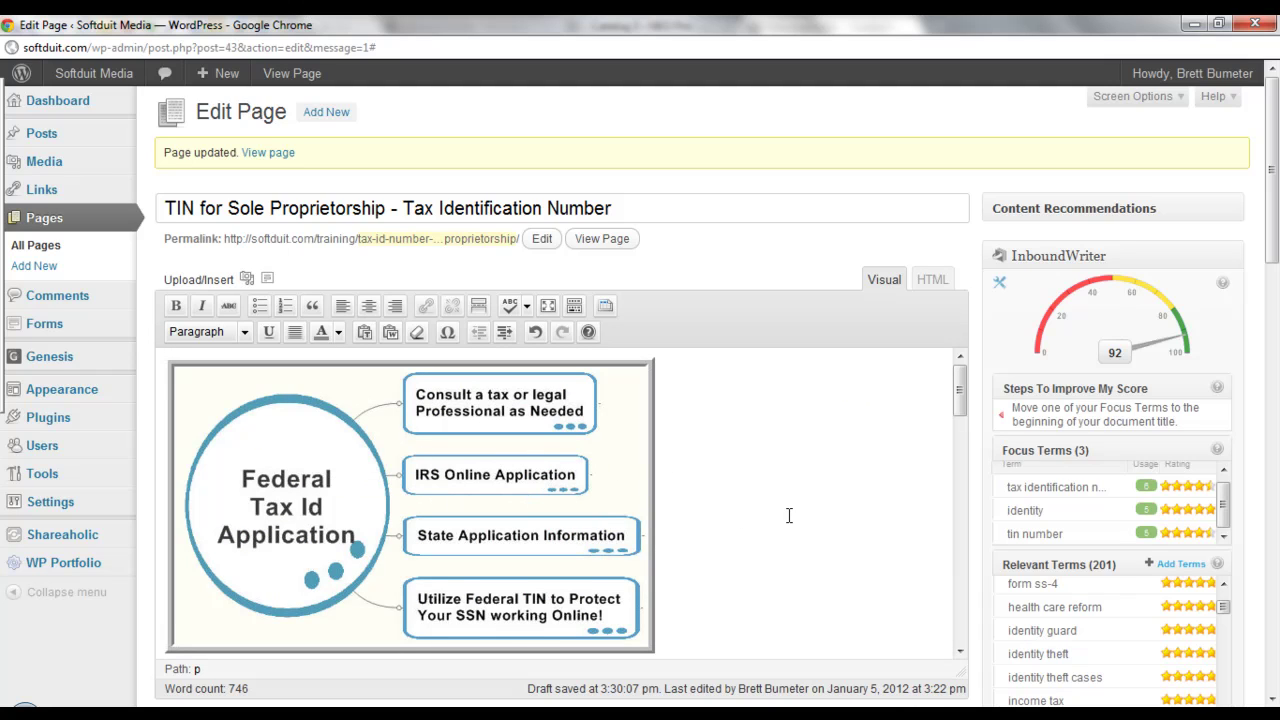
- Update the published TIN for Sole Proprietorship page to save its changes
{"action": "scroll", "coordinate": [791, 515], "scroll_direction": "down", "scroll_amount": 5}
{"action": "scroll", "coordinate": [1260, 524], "scroll_direction": "down", "scroll_amount": 10}
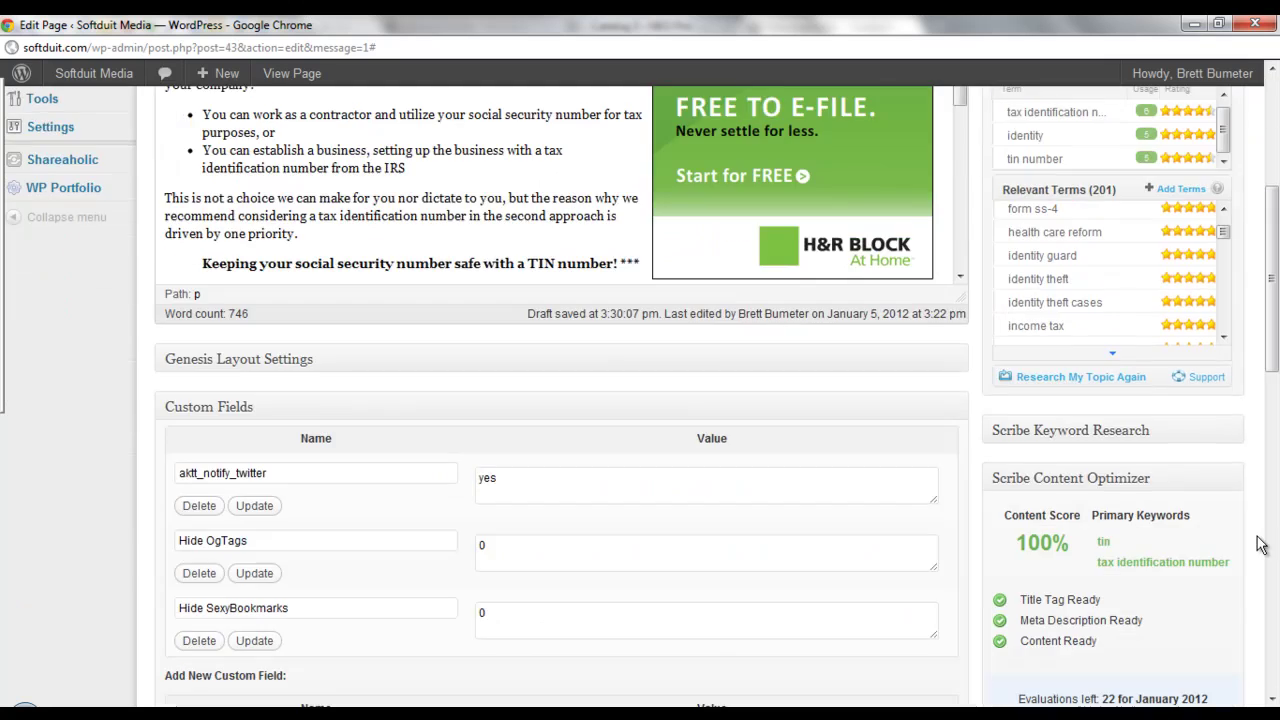
{"action": "scroll", "coordinate": [1260, 547], "scroll_direction": "down", "scroll_amount": 5}
{"action": "left_click", "coordinate": [1161, 240]}
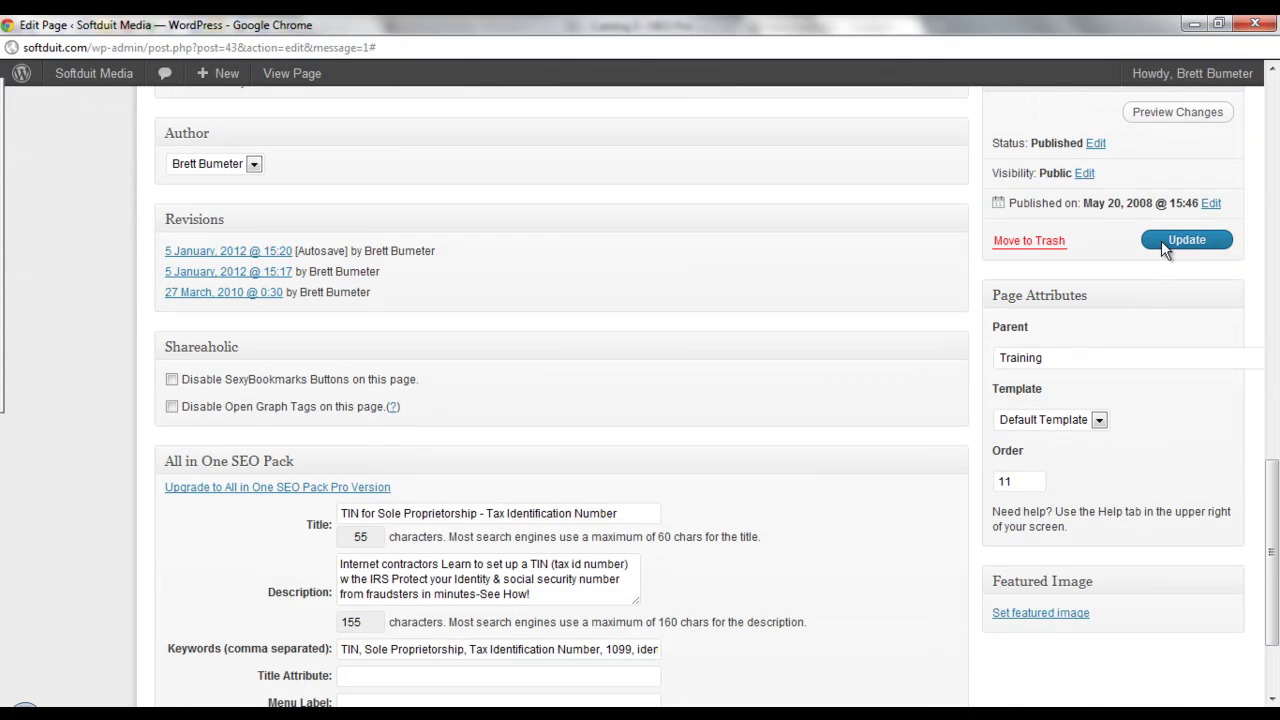
{"action": "scroll", "coordinate": [844, 409], "scroll_direction": "up", "scroll_amount": 15}
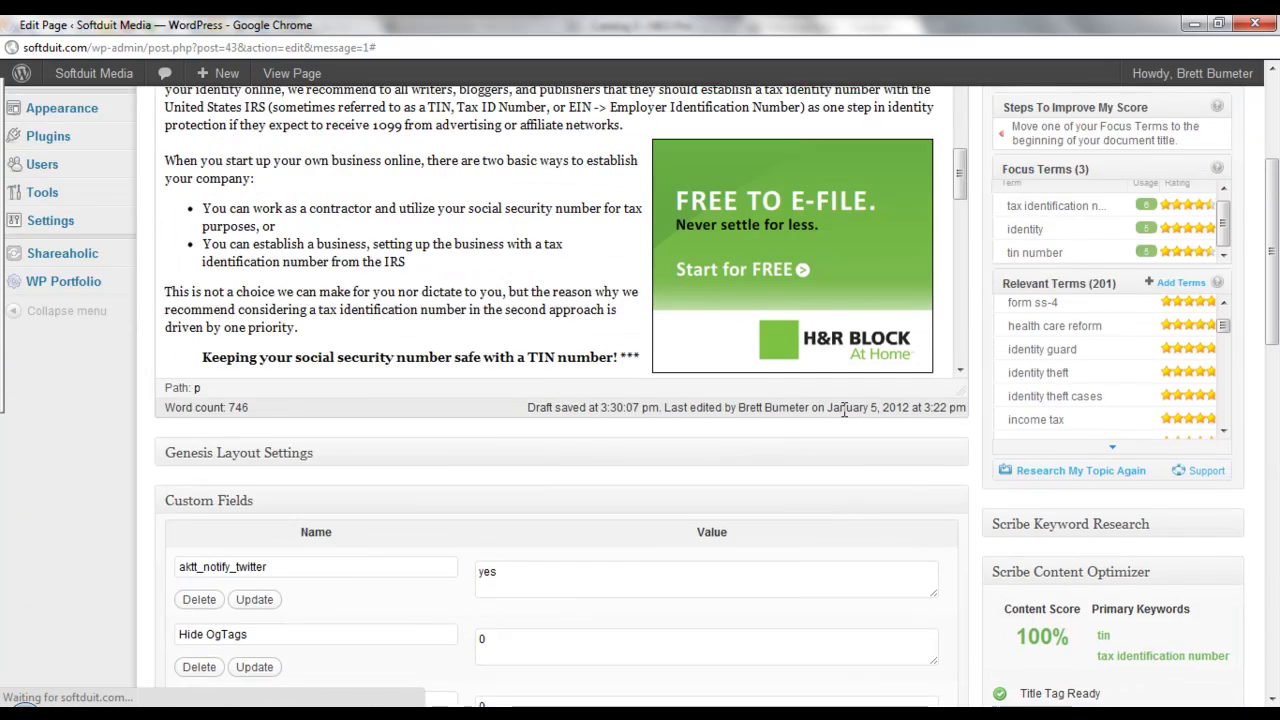
- View the live TIN for Sole Proprietorship page and review its image, text, affiliate banners and sidebar ads
{"action": "scroll", "coordinate": [896, 314], "scroll_direction": "up", "scroll_amount": 1}
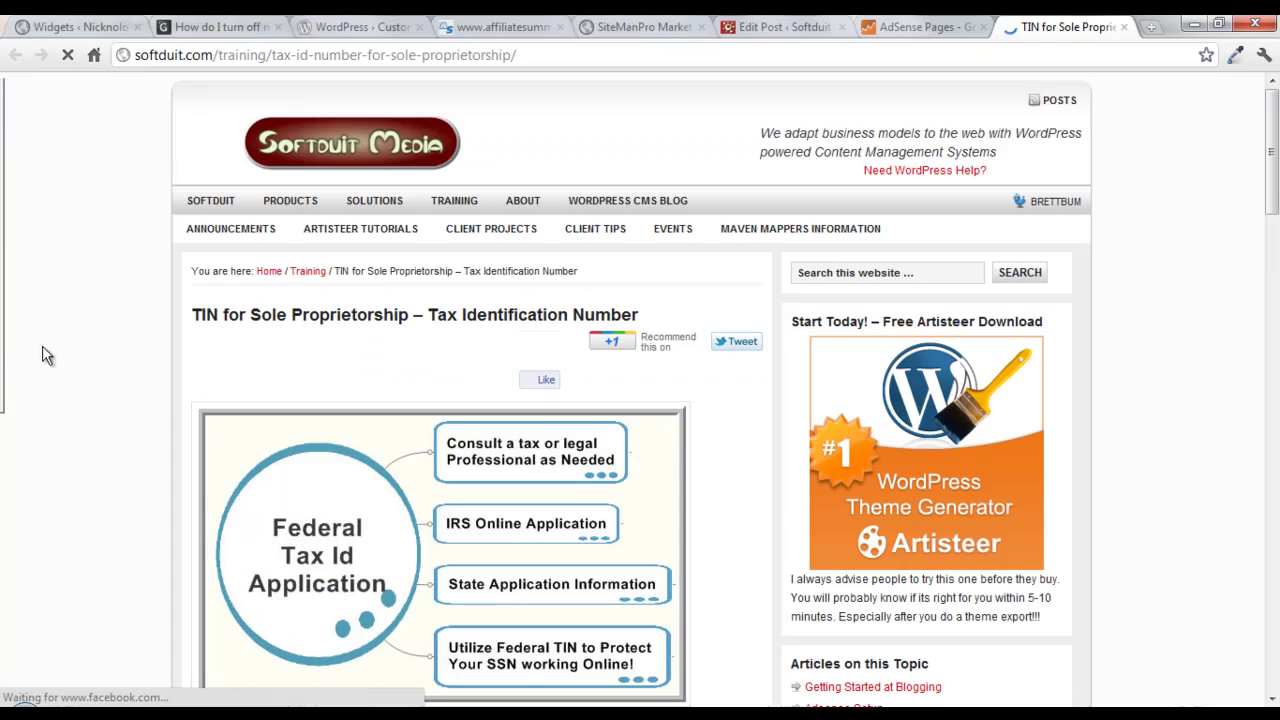
{"action": "scroll", "coordinate": [45, 355], "scroll_direction": "down", "scroll_amount": 9}
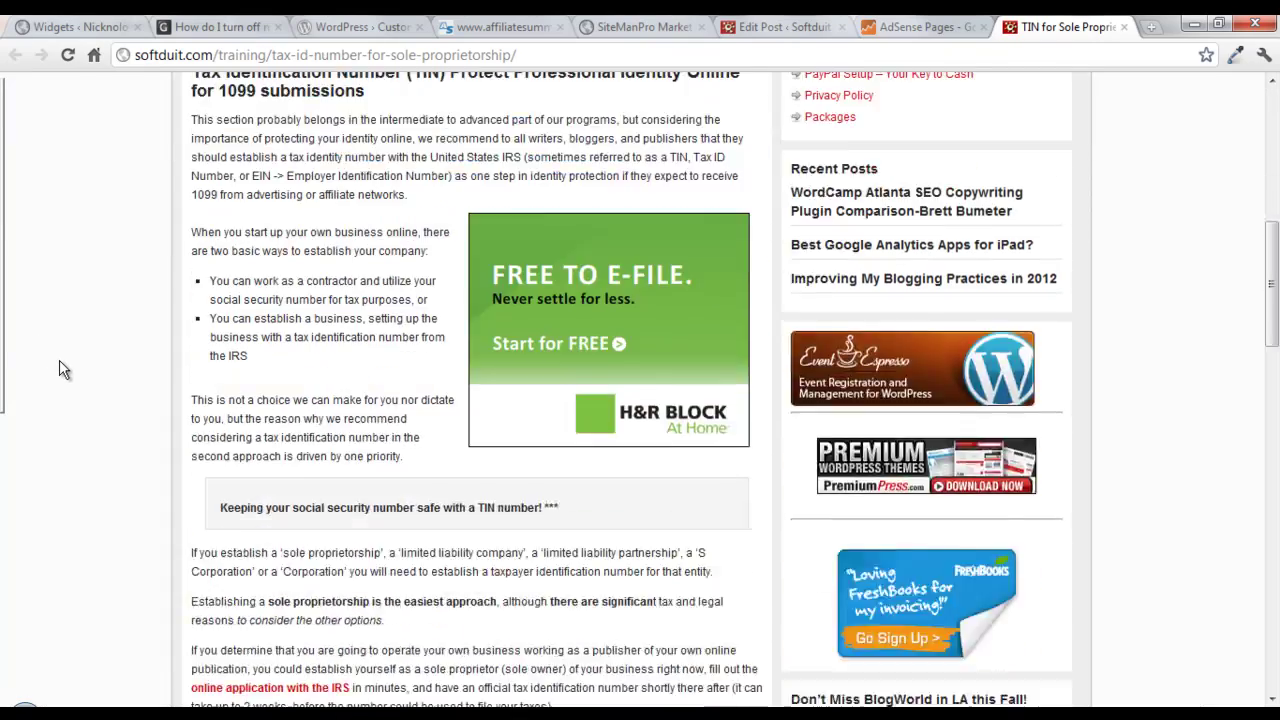
{"action": "scroll", "coordinate": [59, 370], "scroll_direction": "down", "scroll_amount": 8}
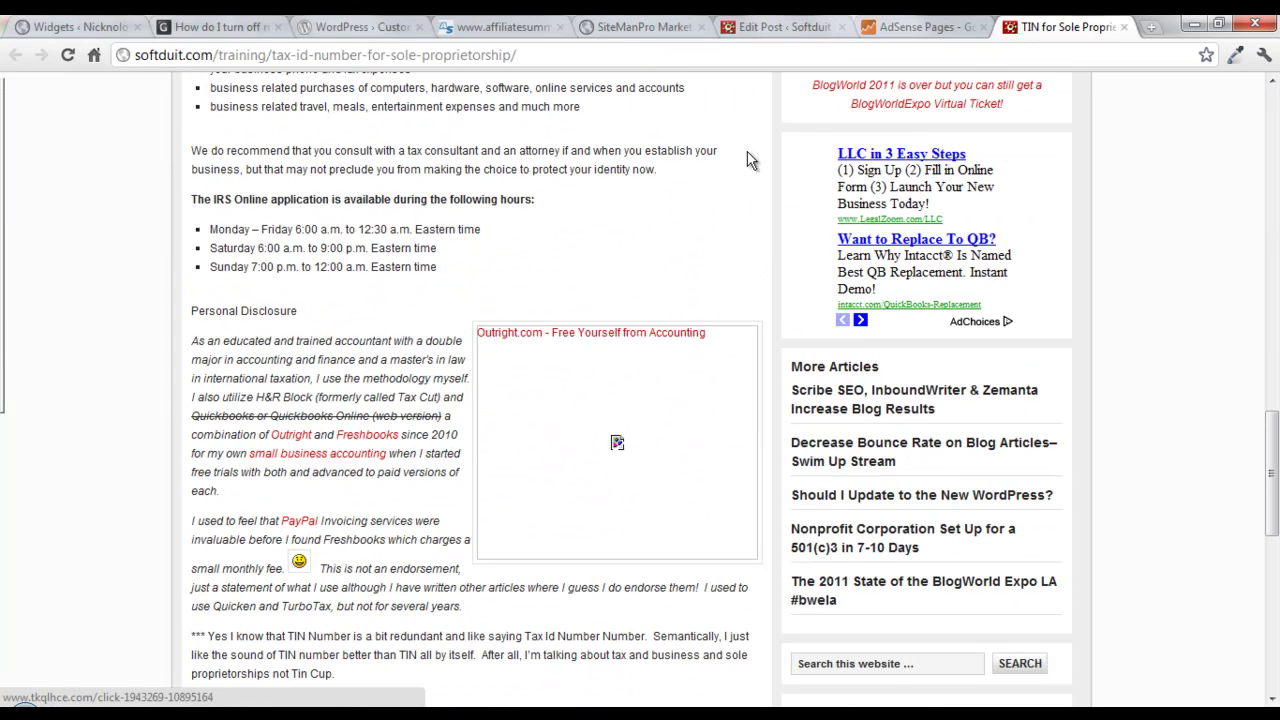
- Switch to the Gravity Forms and Survey Monkey post being edited and review its InboundWriter score, focus terms and relevant terms
{"action": "left_click", "coordinate": [793, 28]}
{"action": "scroll", "coordinate": [883, 476], "scroll_direction": "down", "scroll_amount": 3}
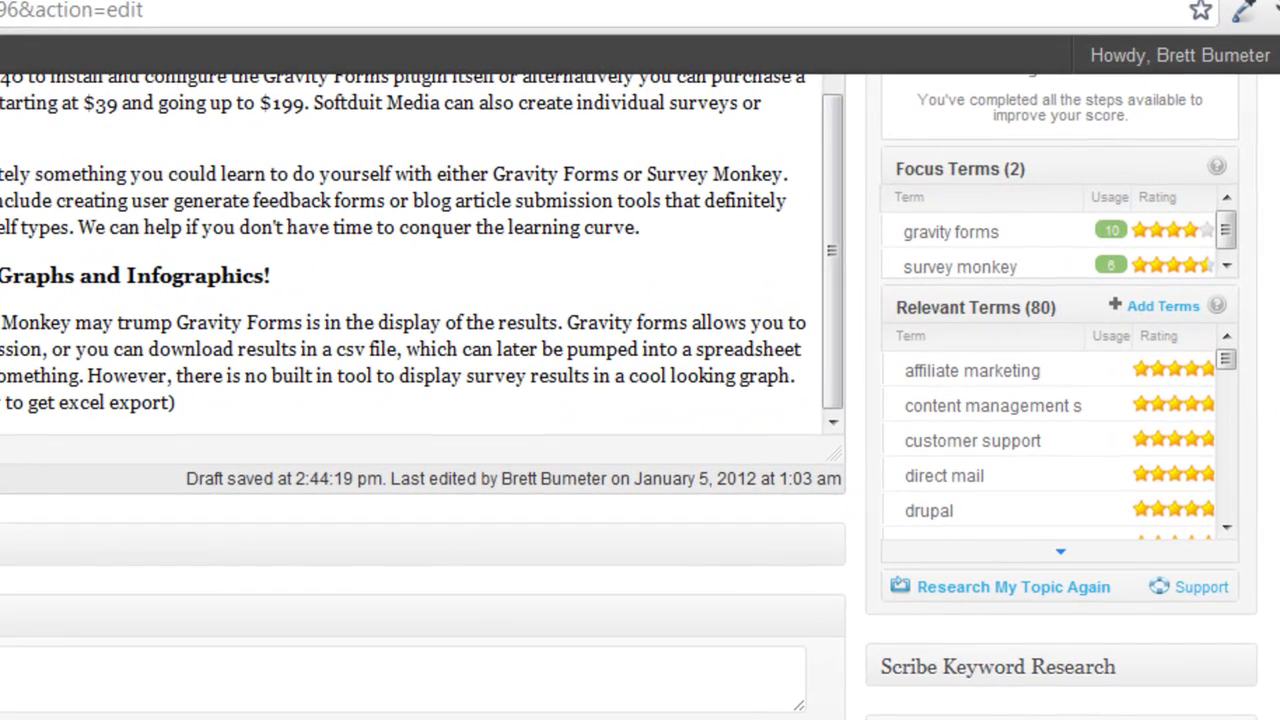
{"action": "scroll", "coordinate": [595, 475], "scroll_direction": "up", "scroll_amount": 5}
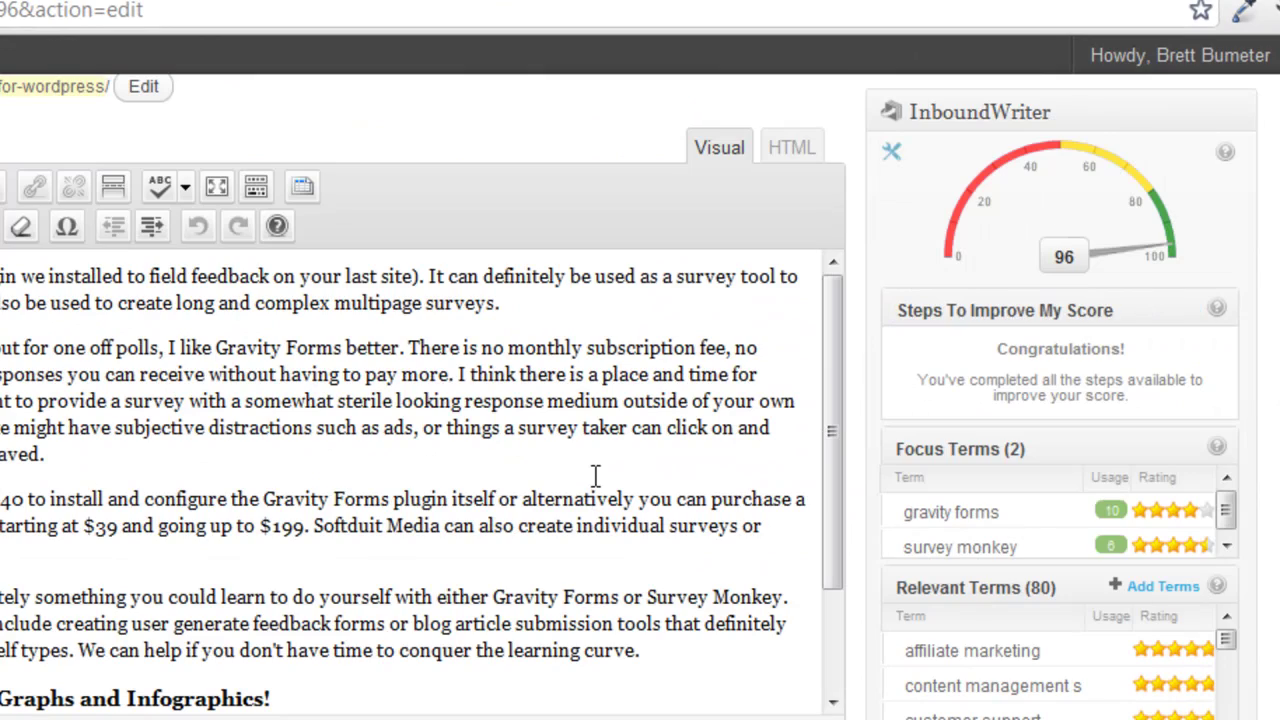